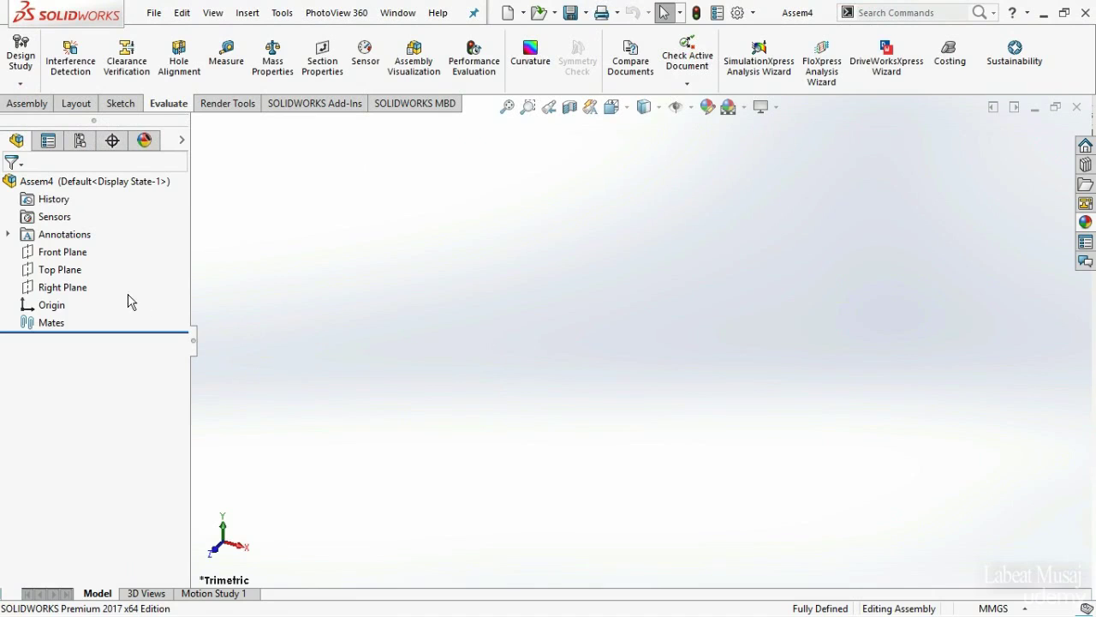
- Orient the view normal to the Front Plane and create a new assembly layout
click(68, 252)
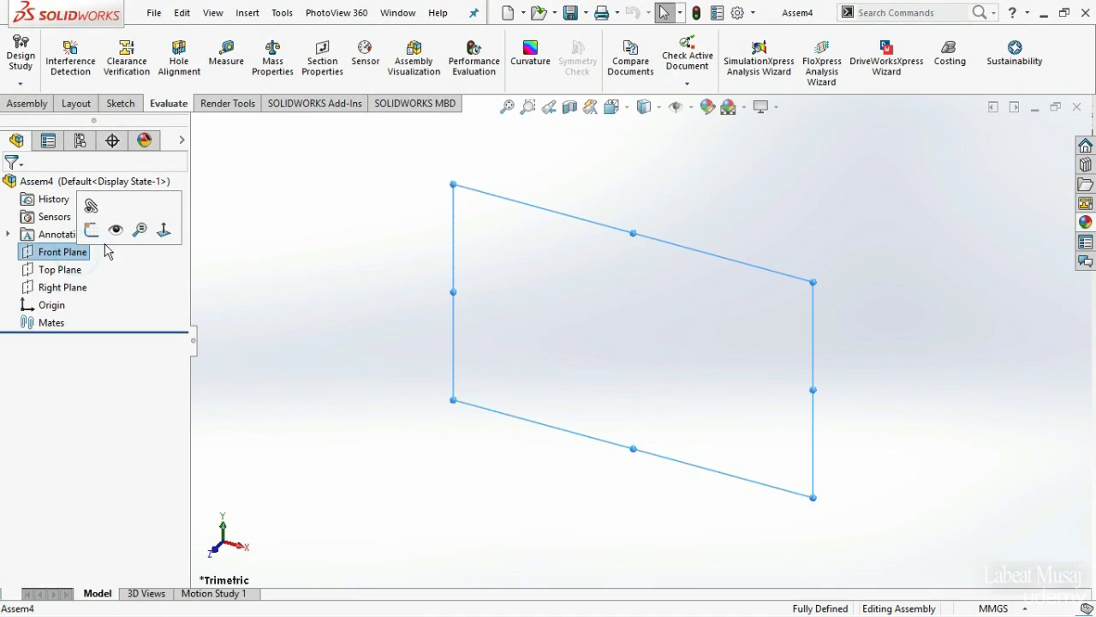
click(163, 231)
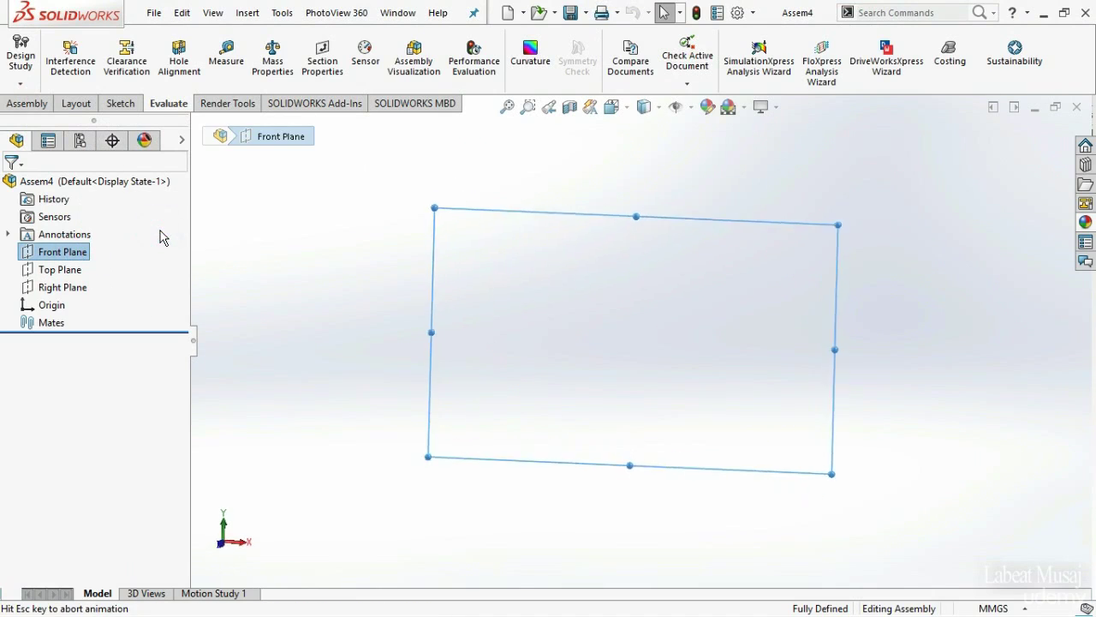
click(26, 104)
click(76, 104)
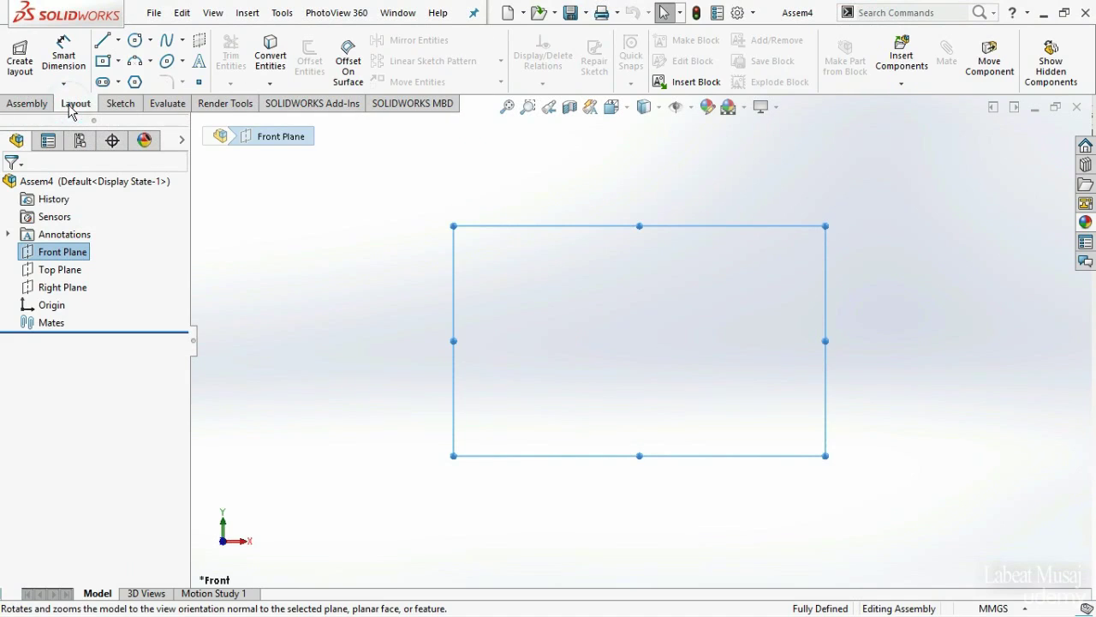
click(19, 53)
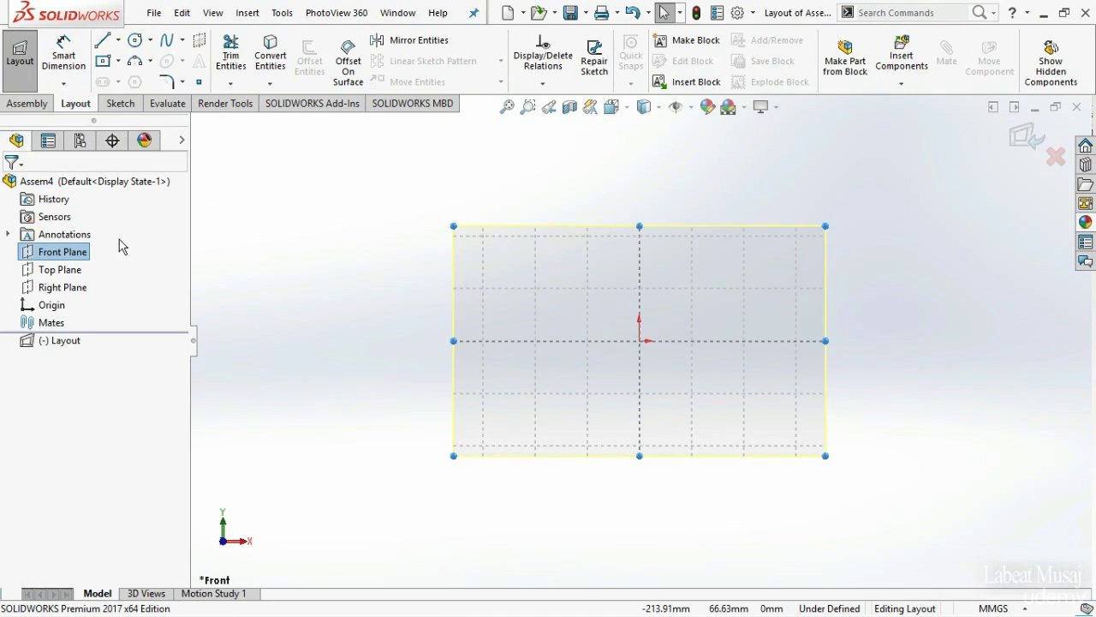
- Sketch a slanted line about 106 mm long ending at the origin, continued by a vertical line straight down from the origin
click(105, 44)
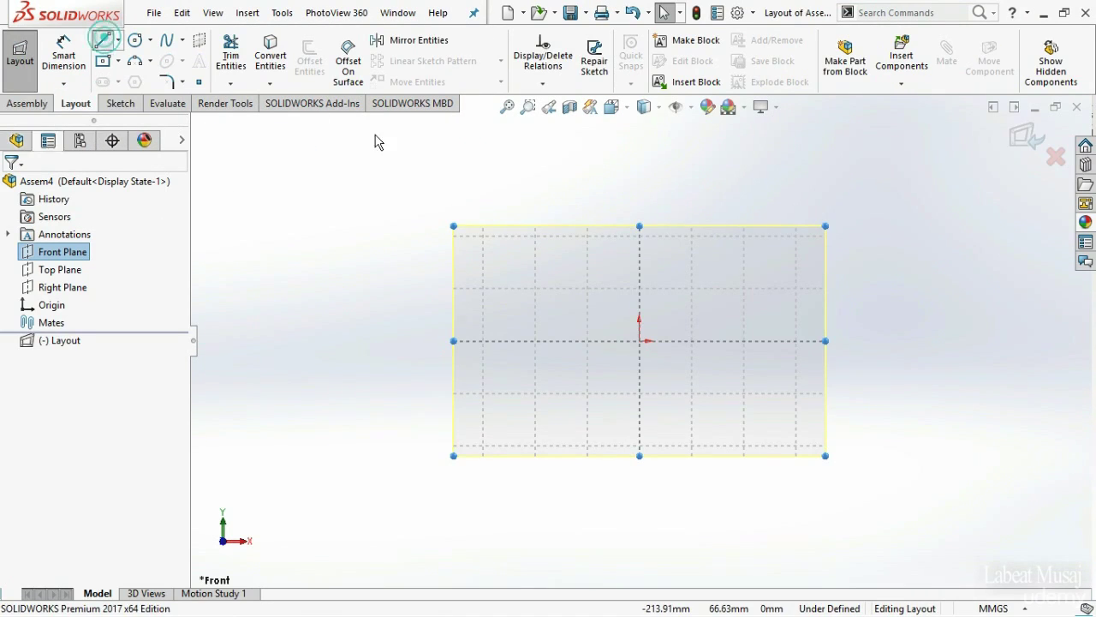
click(526, 151)
click(640, 341)
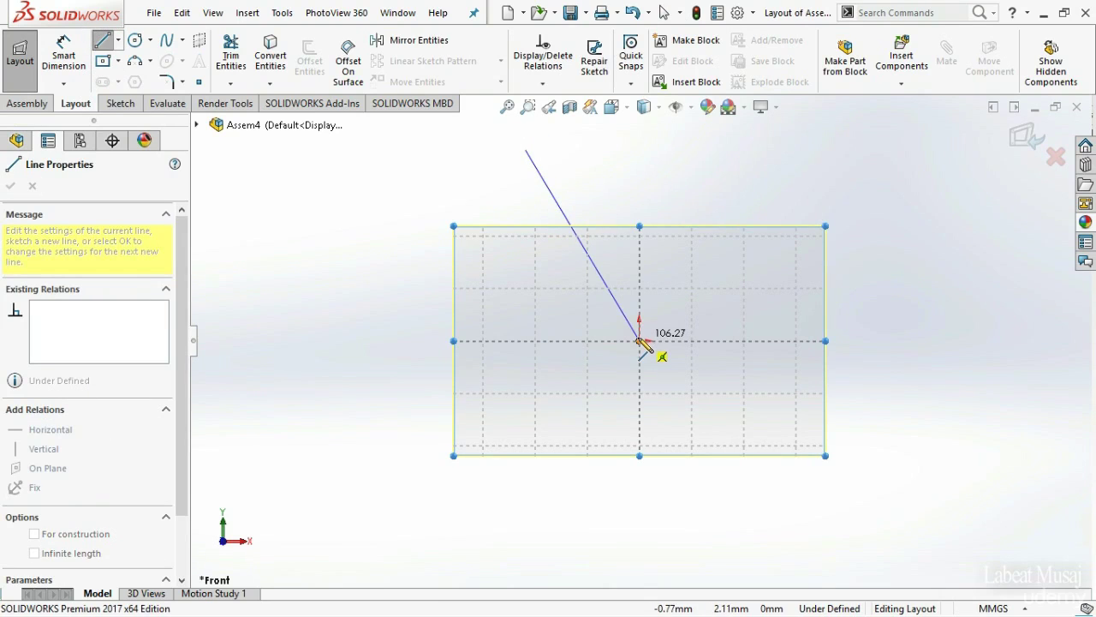
click(640, 341)
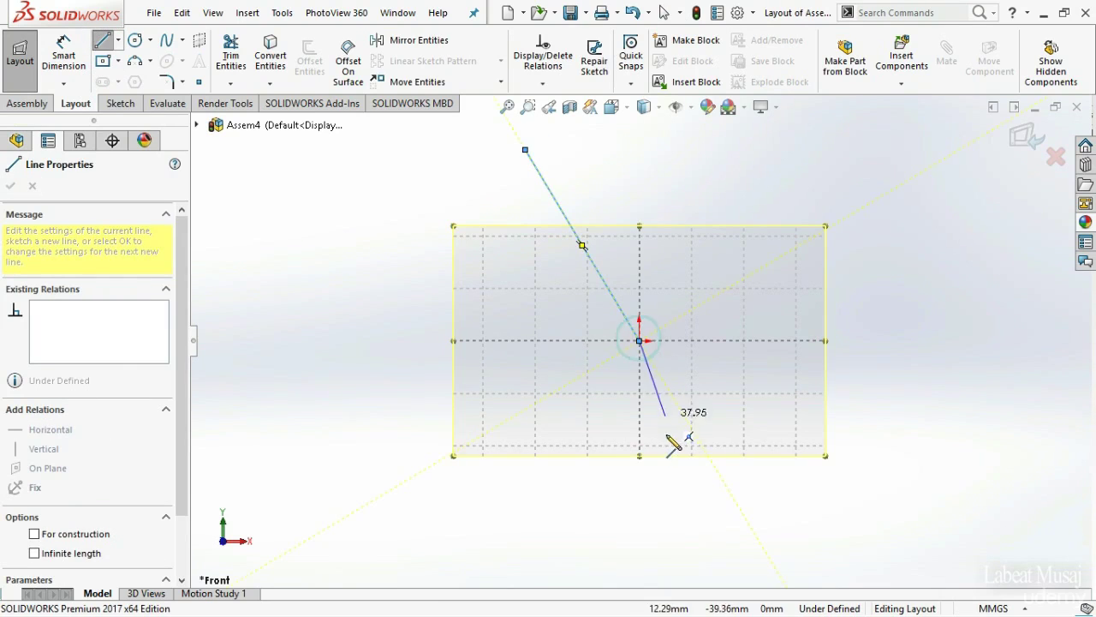
right_click(640, 550)
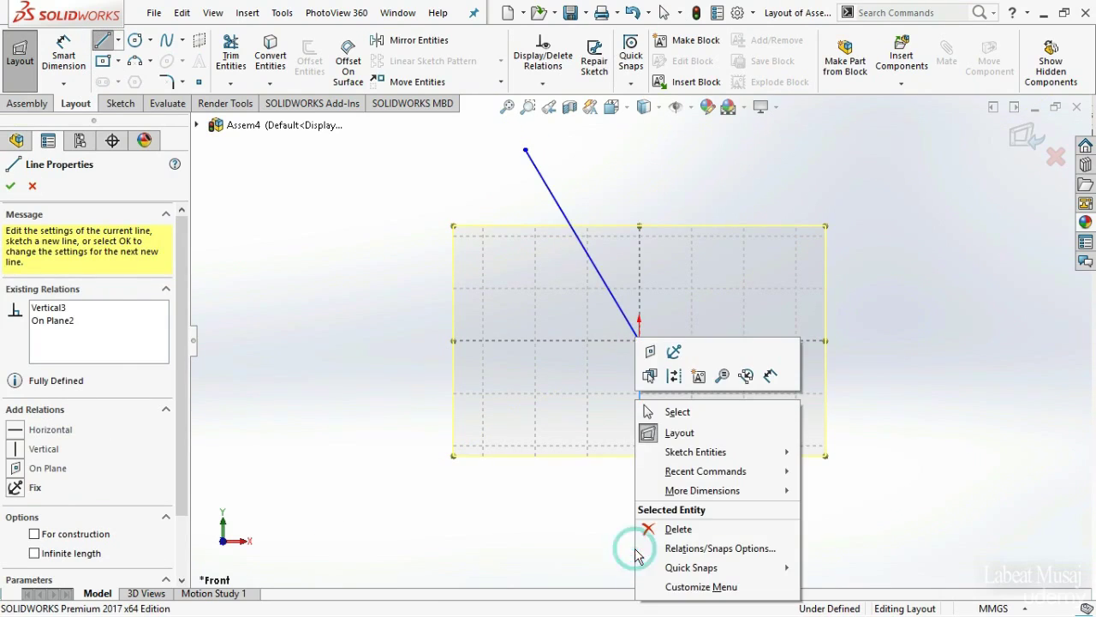
click(678, 415)
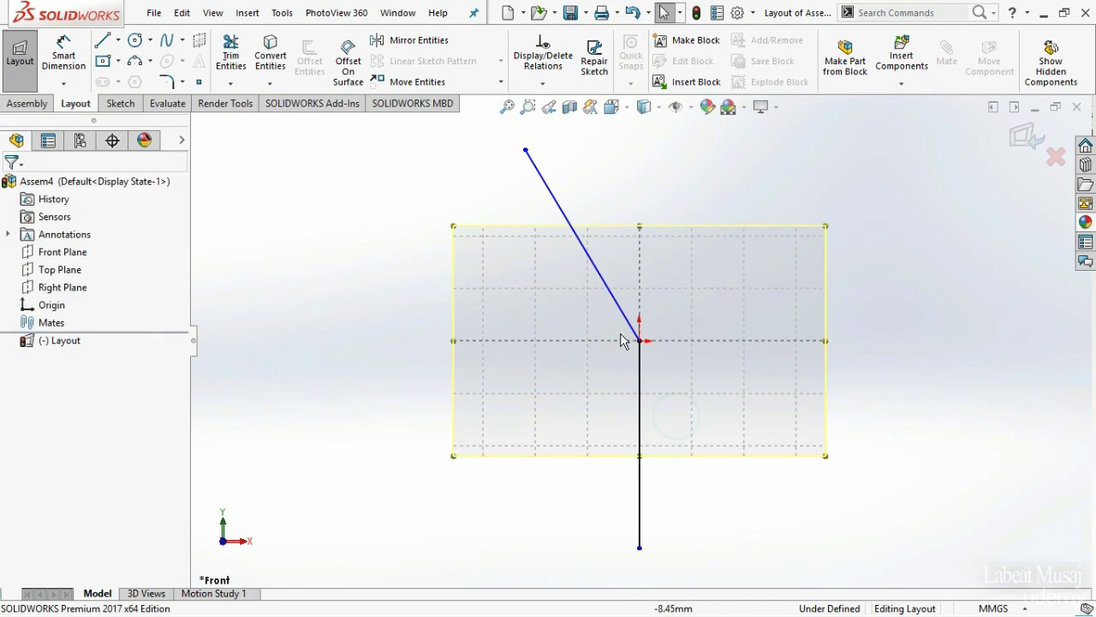
- Make the slanted and vertical layout lines equal in length and exit the layout
click(609, 296)
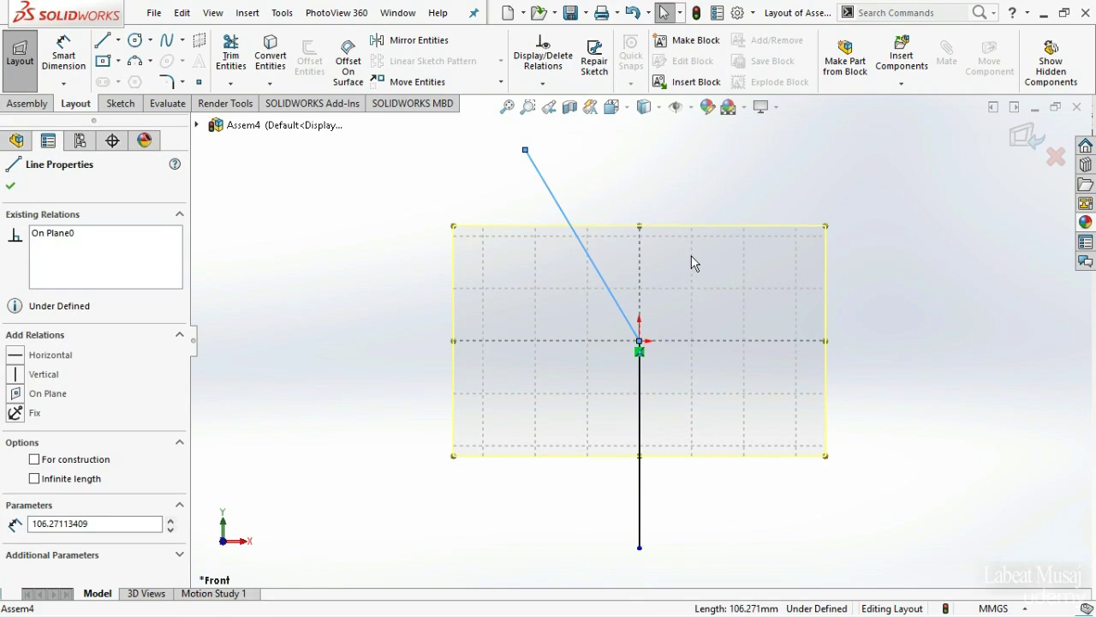
ctrl+click(635, 400)
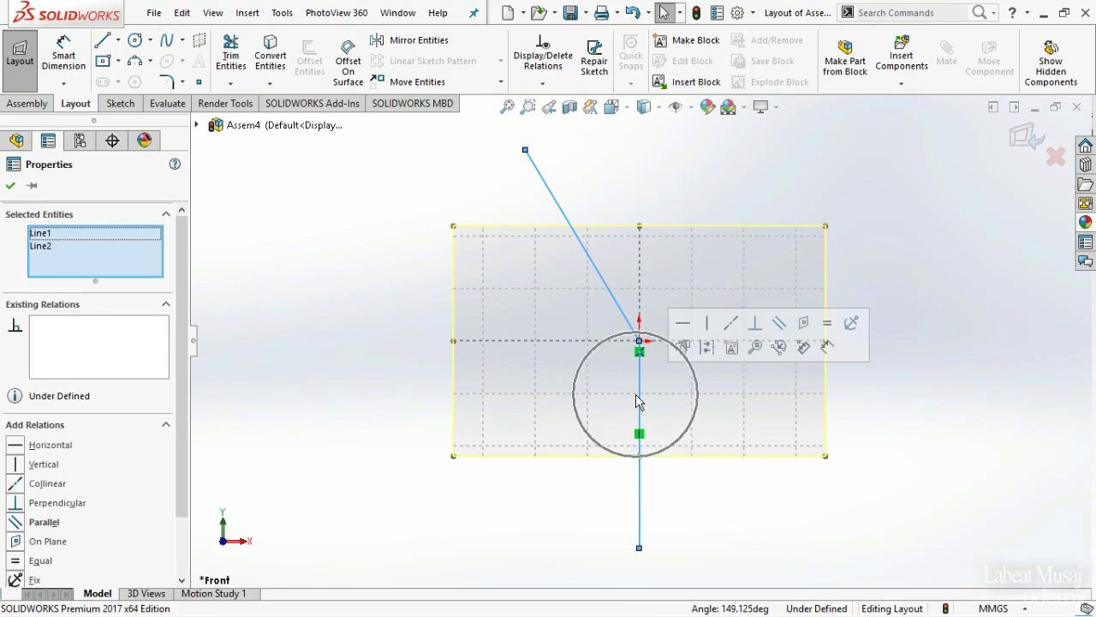
click(827, 324)
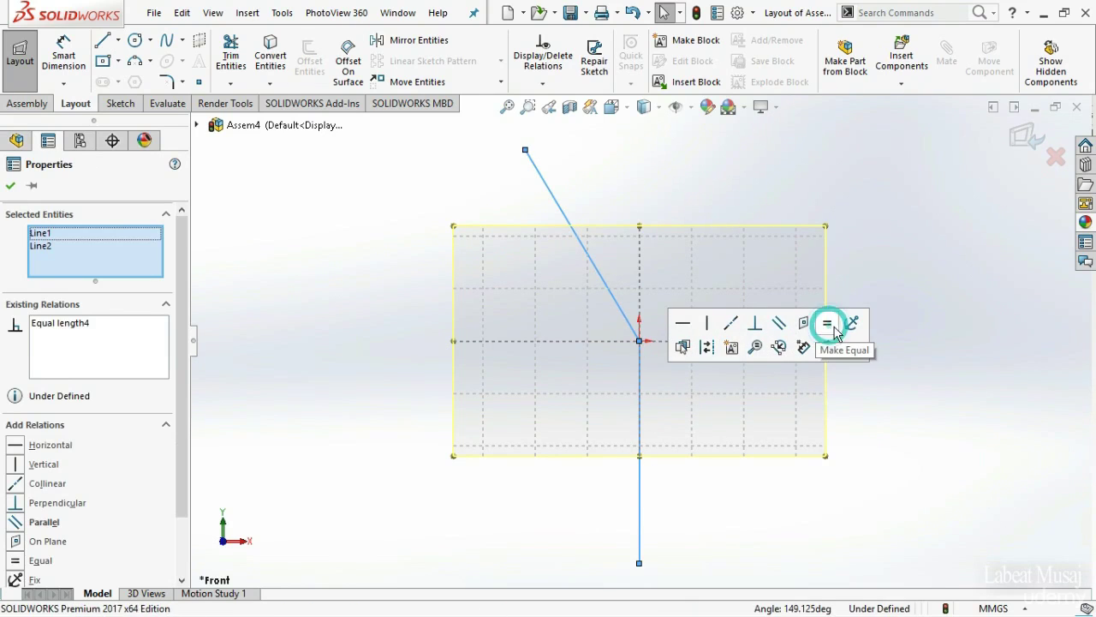
click(913, 354)
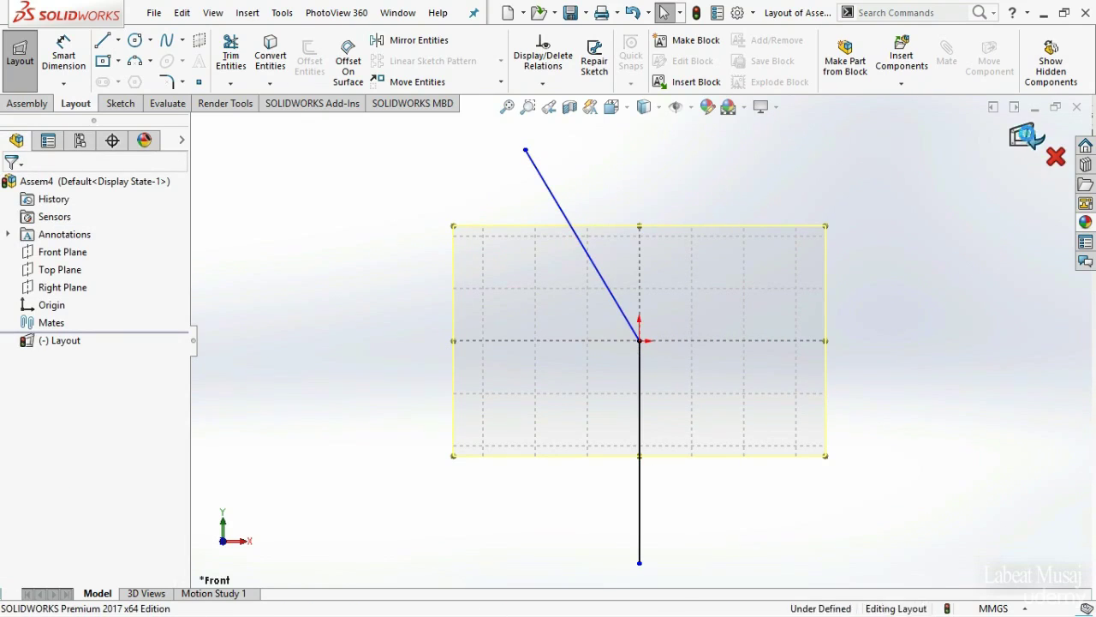
click(1025, 137)
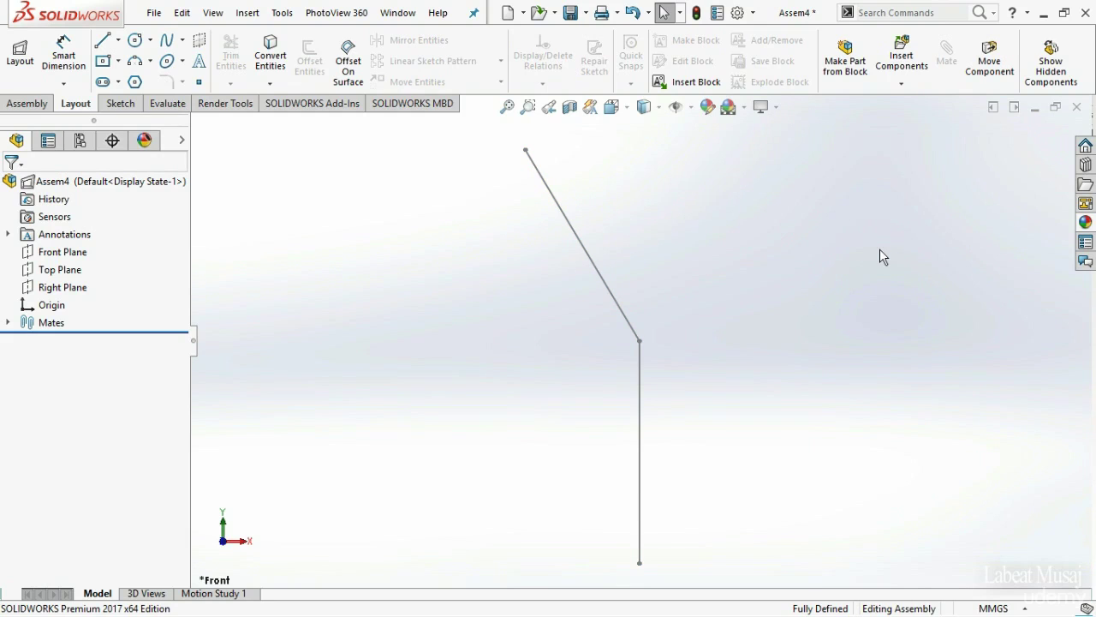
- Load parts p22, p33 and p34 together from the Works fille folder for insertion into the assembly
click(28, 103)
click(89, 53)
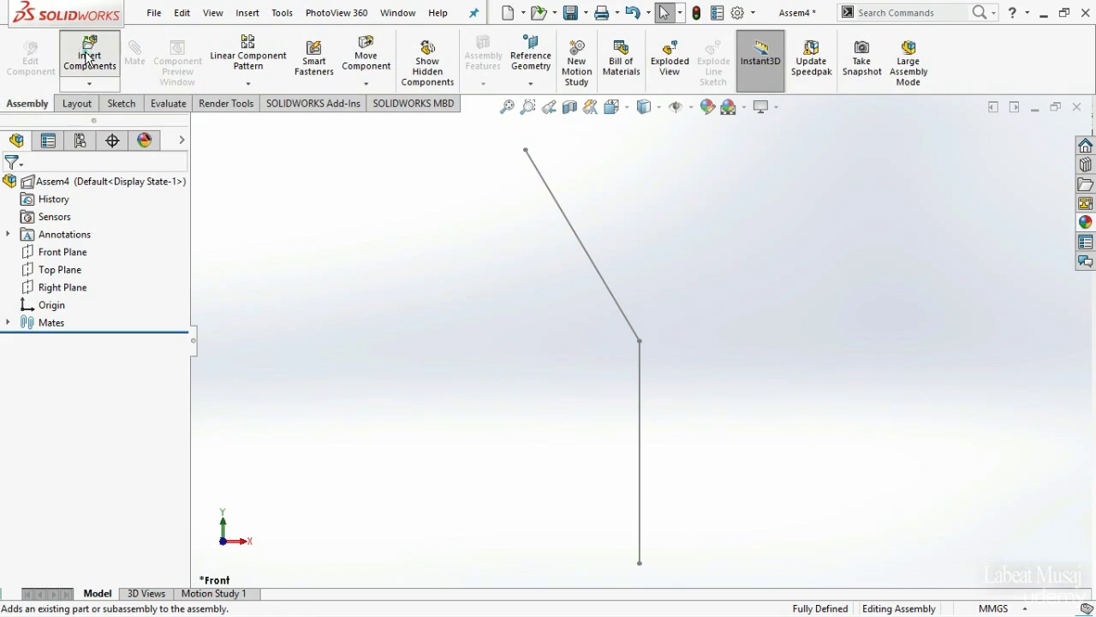
scroll(557, 339, down, 1)
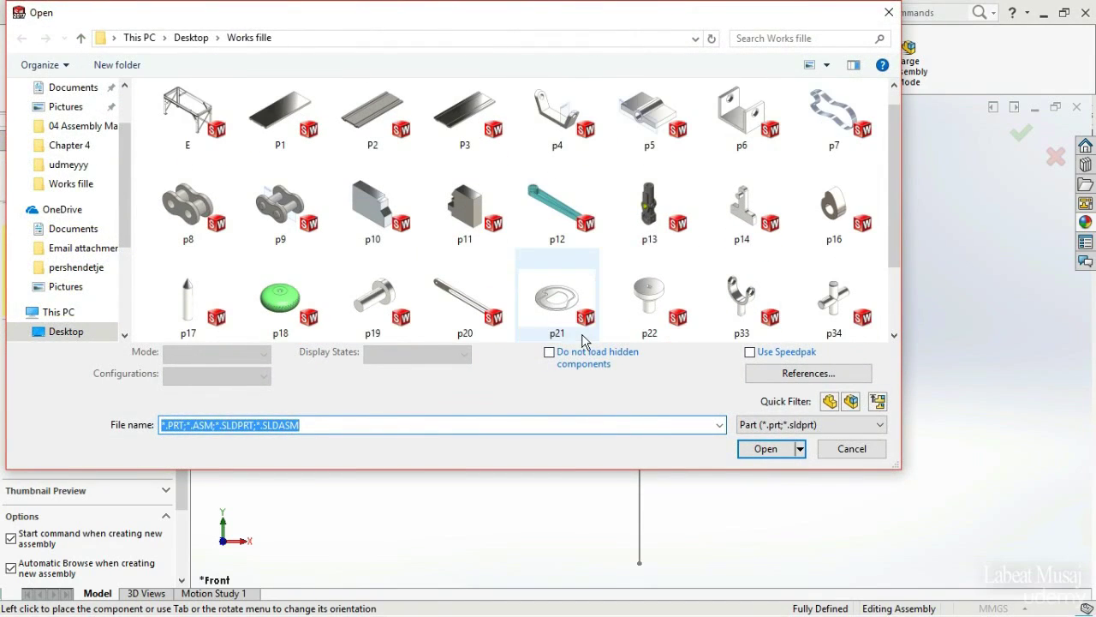
click(732, 322)
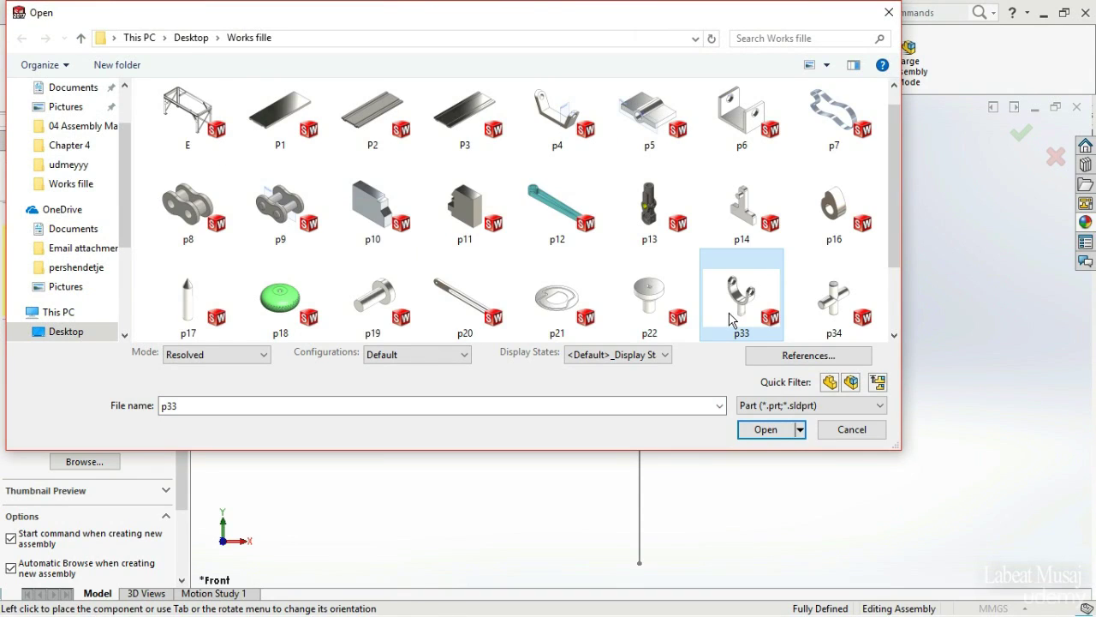
ctrl+click(852, 317)
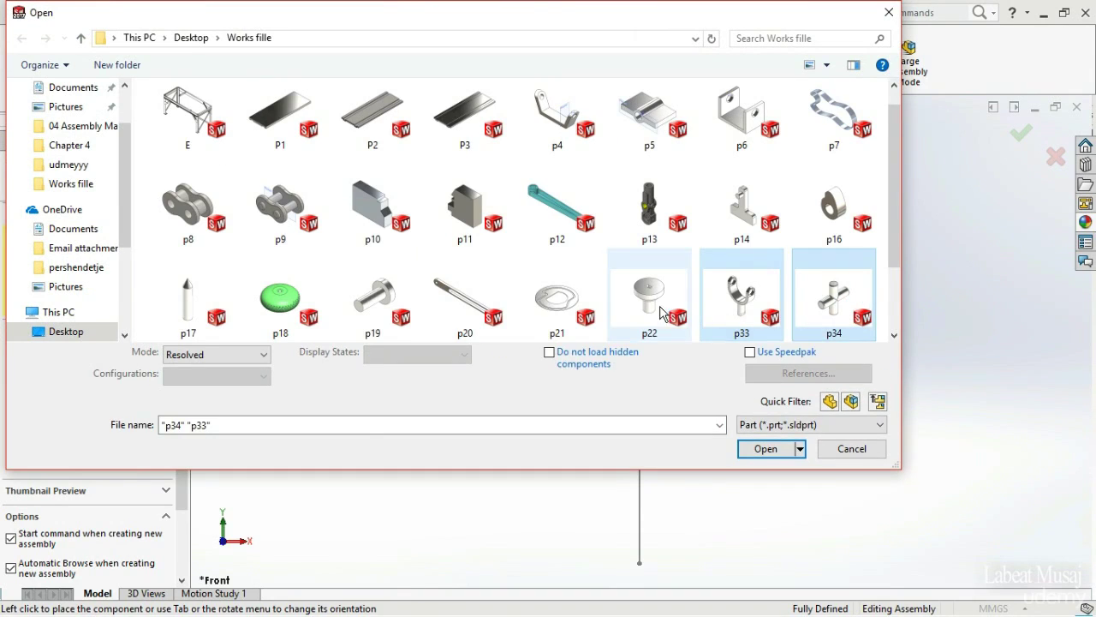
ctrl+click(634, 310)
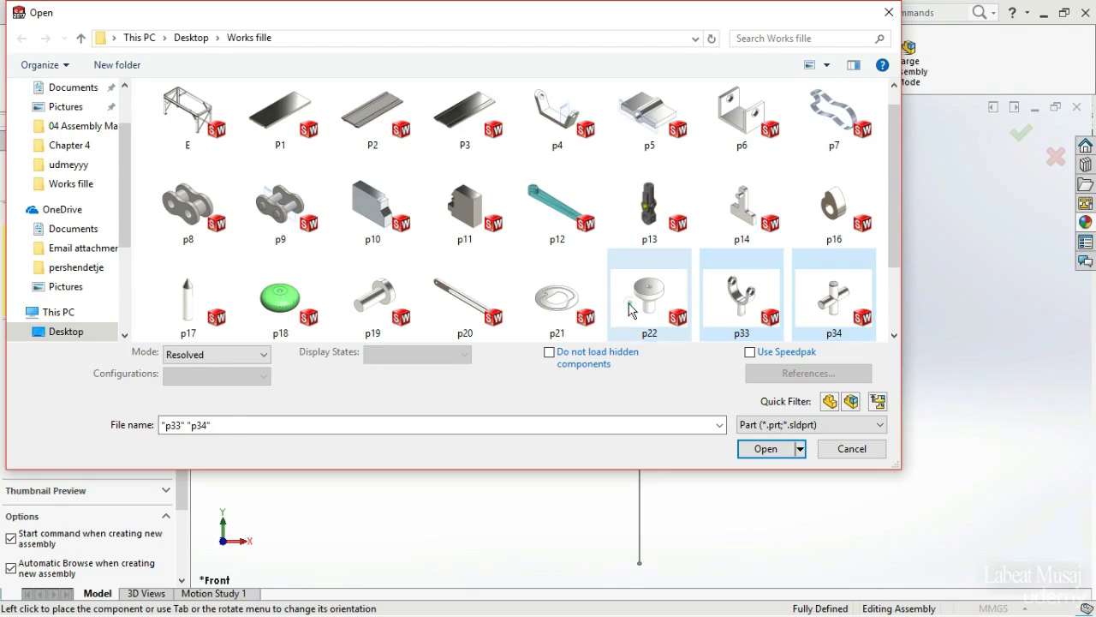
click(764, 449)
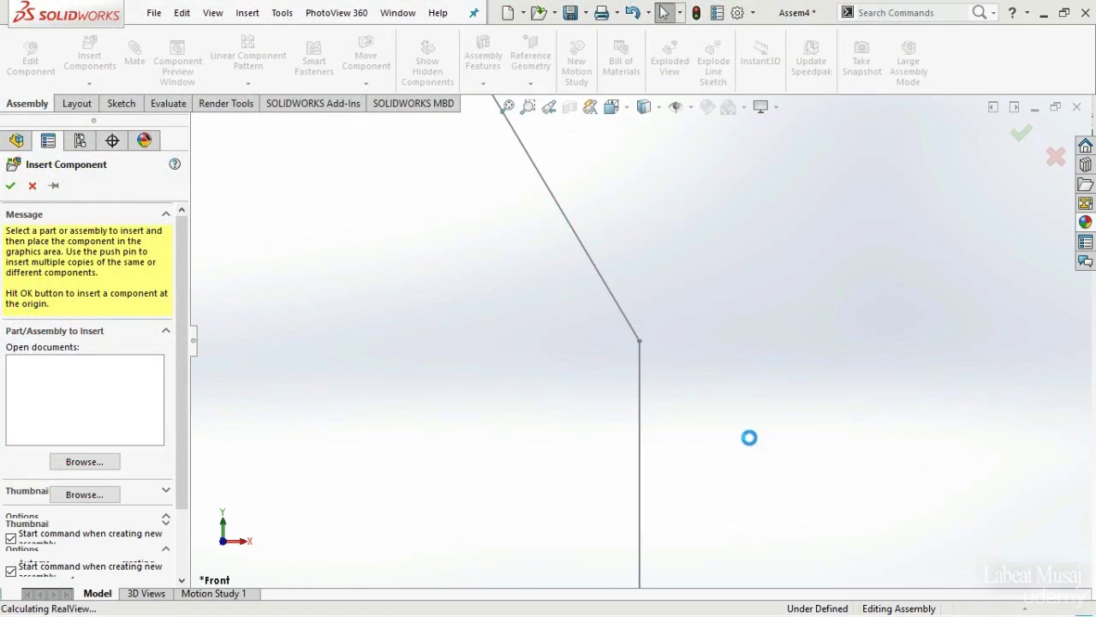
- Place p22, the p33 fork and the p34 cross separately in the empty space beside the layout lines
scroll(801, 400, up, 3)
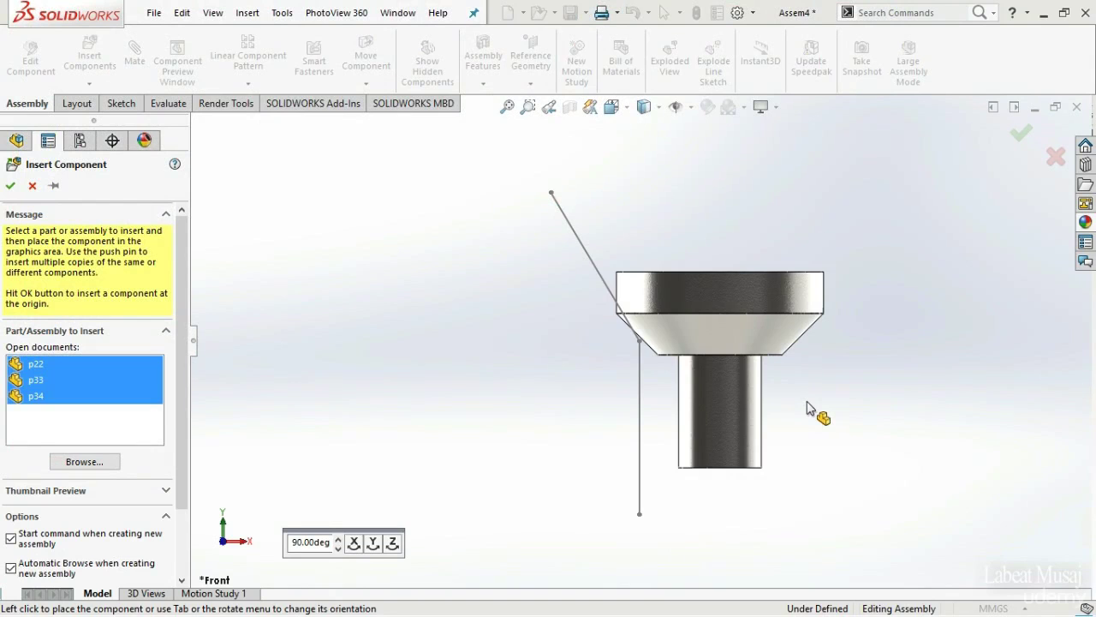
scroll(938, 454, up, 2)
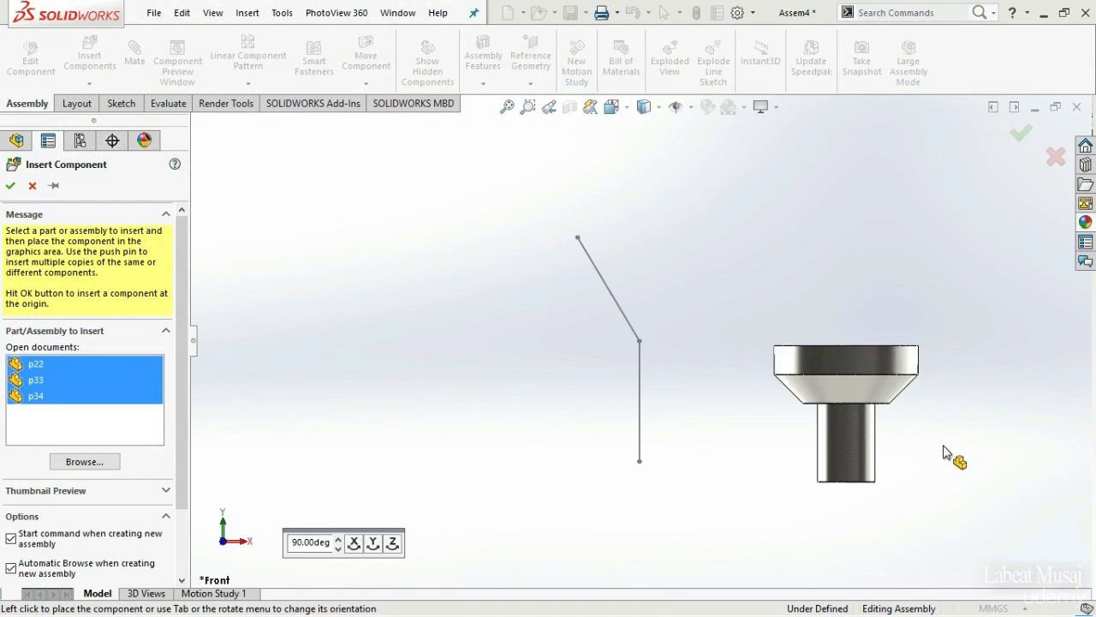
click(966, 441)
key(f)
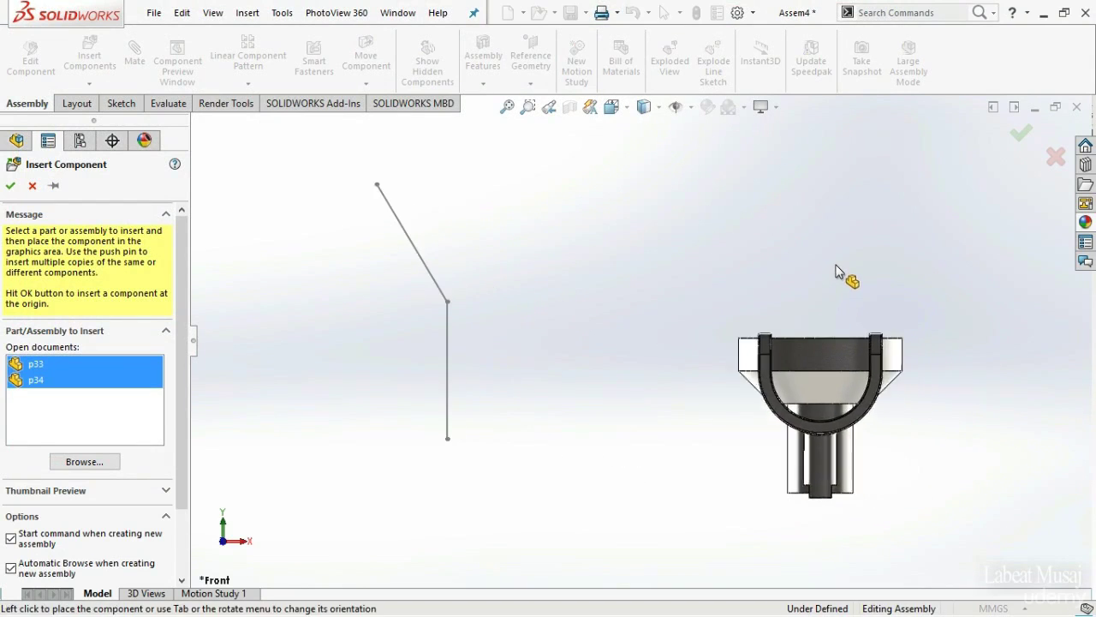
click(661, 244)
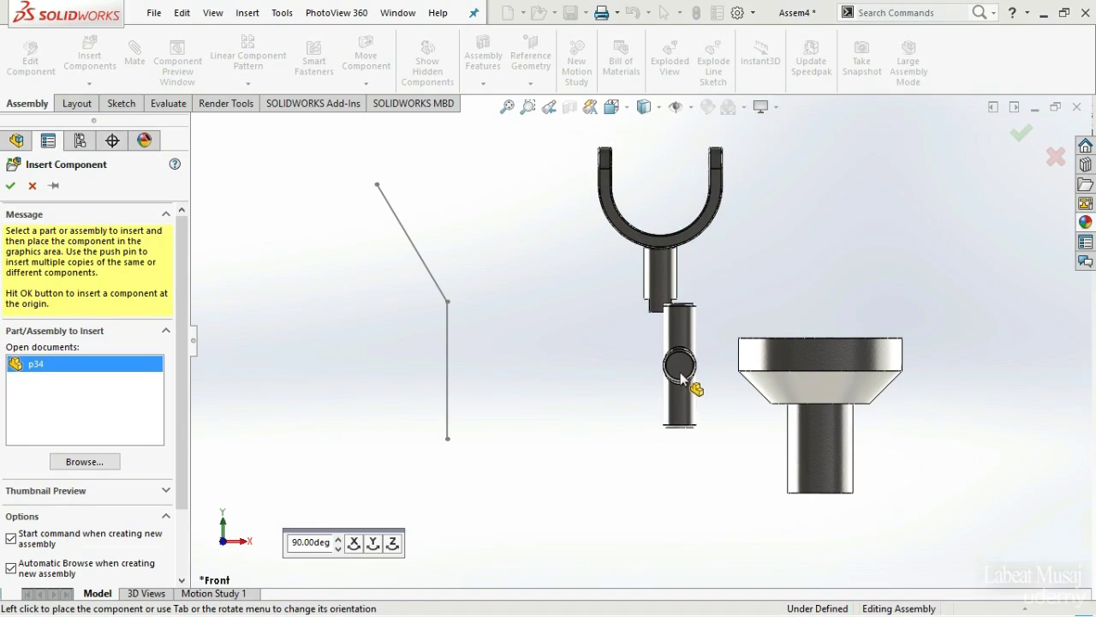
click(658, 447)
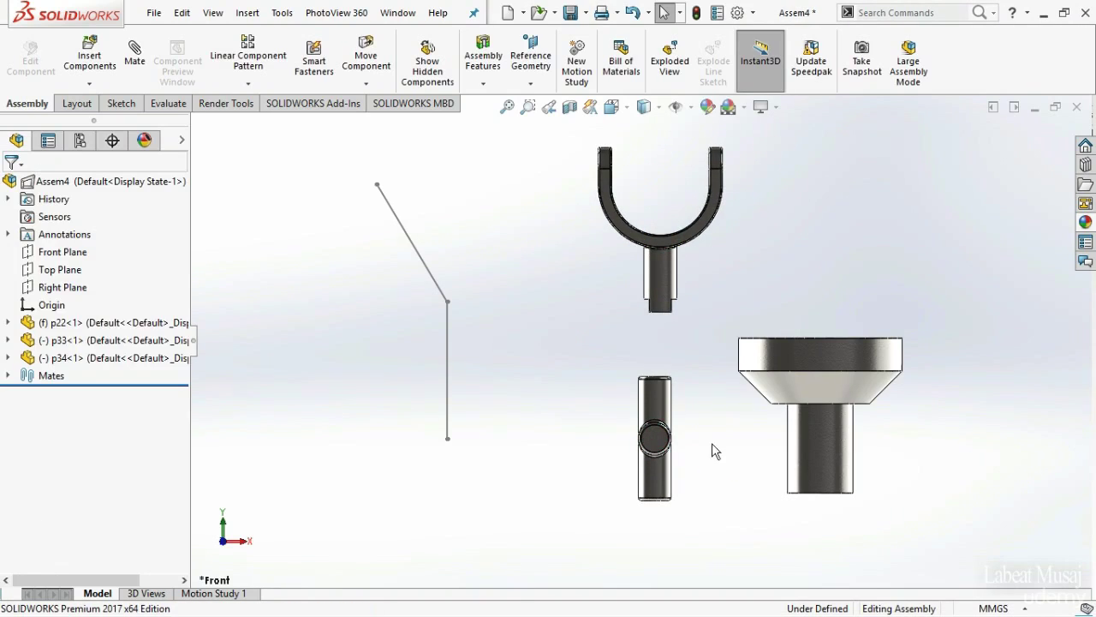
- Add a concentric mate between the cylindrical shank of the p33 fork and the vertical layout line
scroll(720, 457, up, 3)
middle_drag(685, 400, 608, 380)
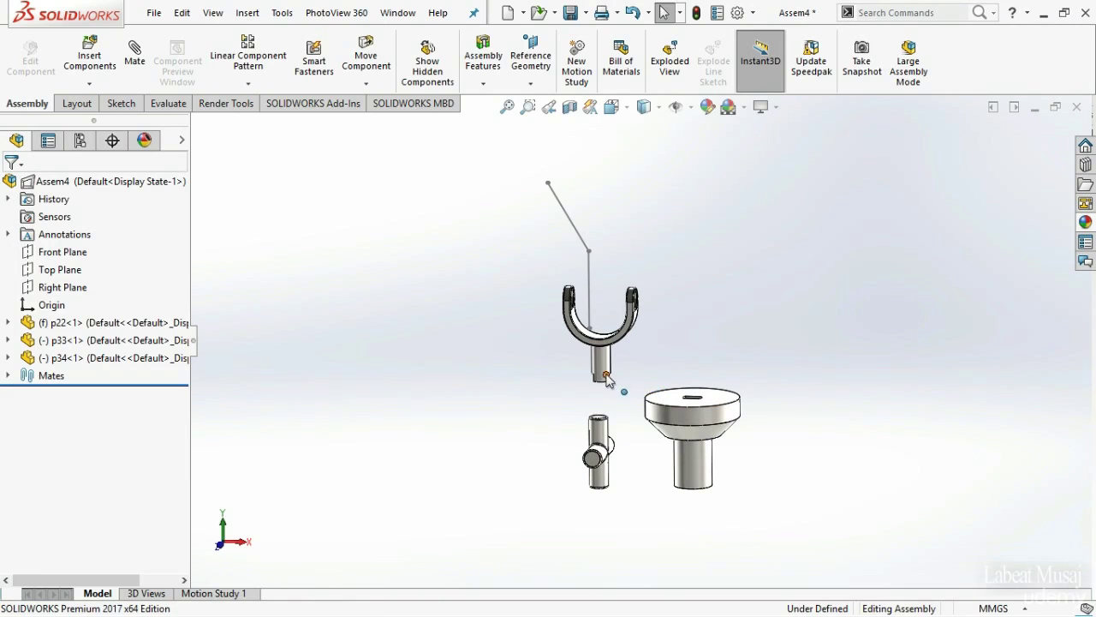
click(603, 370)
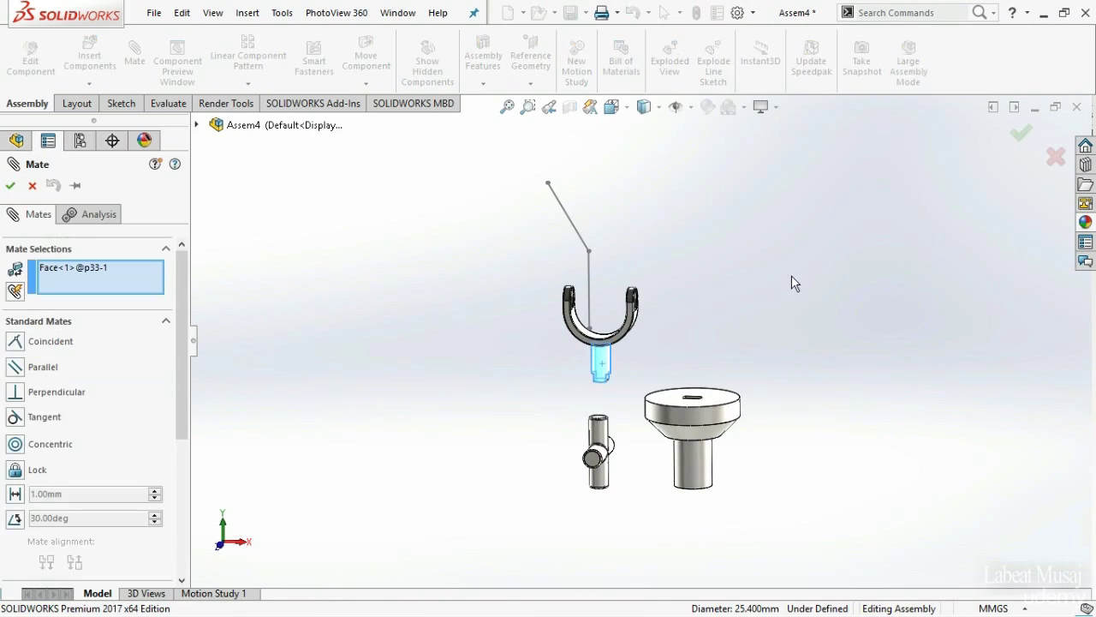
click(591, 301)
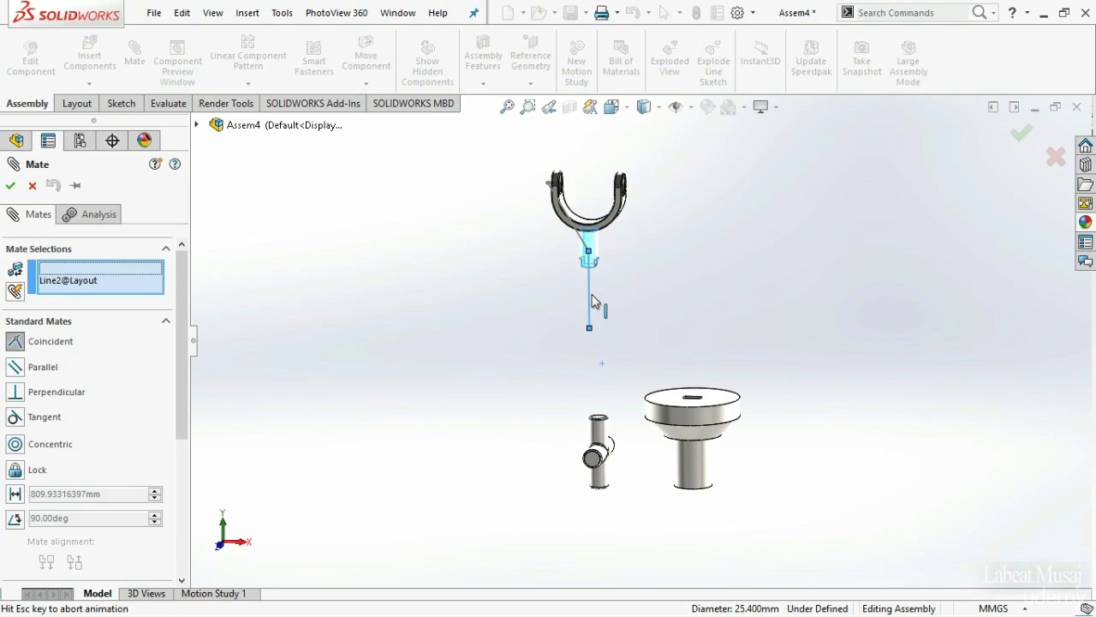
click(690, 275)
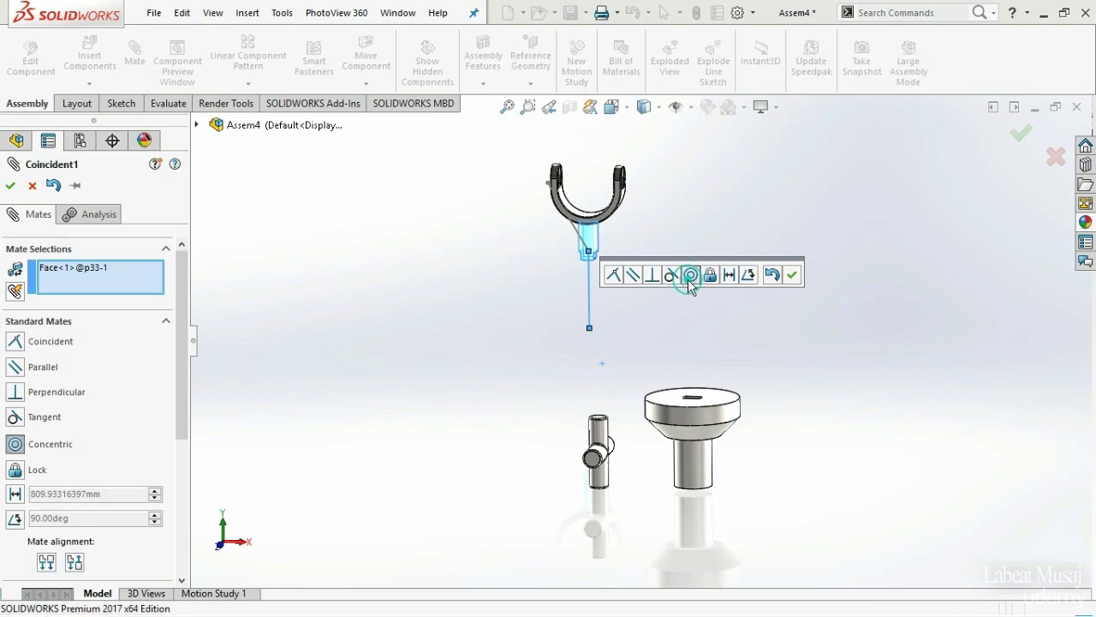
click(817, 275)
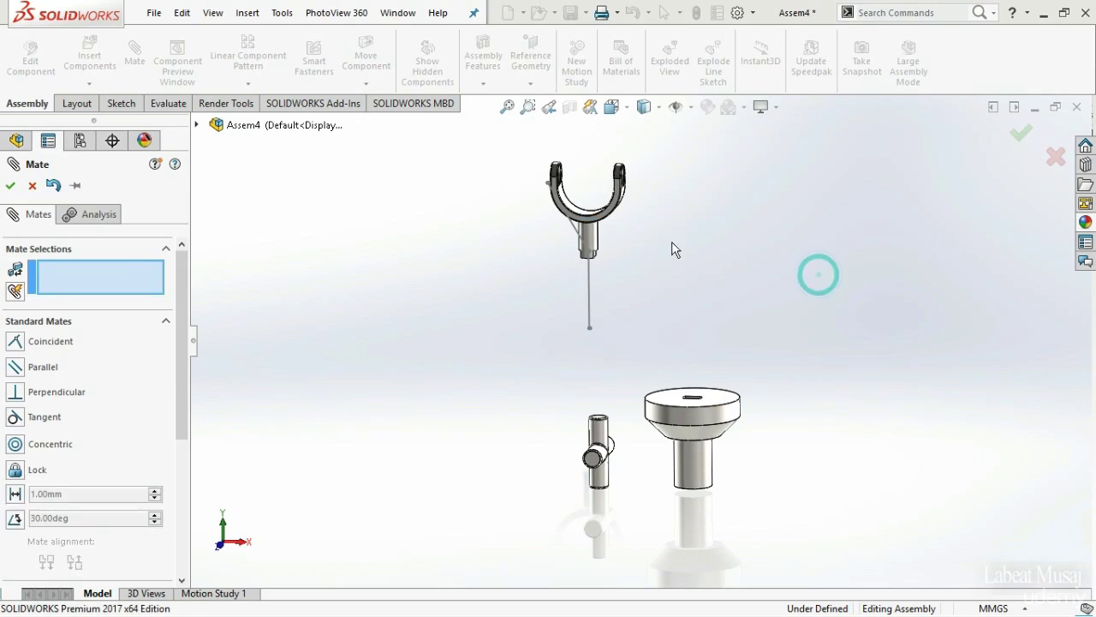
key(Escape)
- Slide the mated p33 fork down along the vertical line and place a second copy of it beside the slanted line
drag(591, 232, 588, 347)
key(Escape)
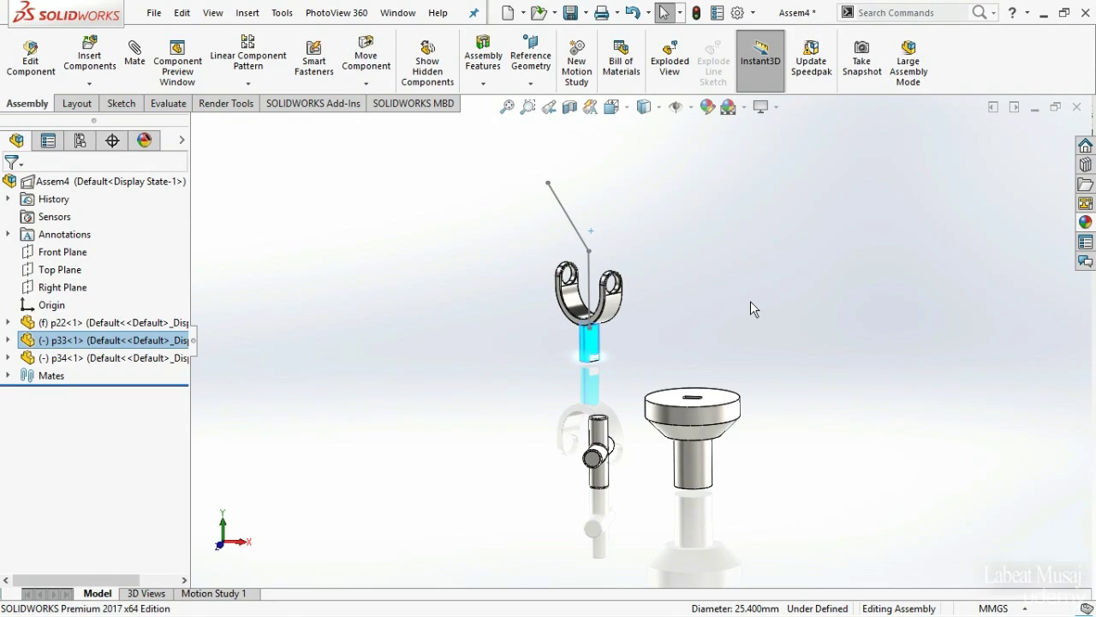
click(745, 306)
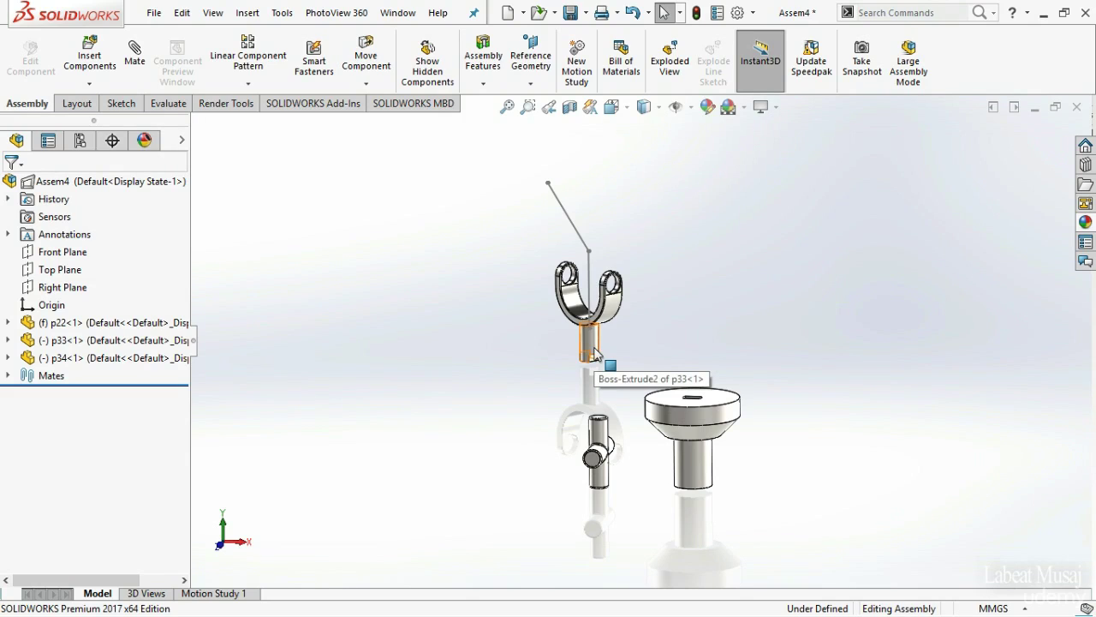
ctrl+drag(595, 349, 473, 273)
- Add a concentric mate between the second p33 fork's shank and the slanted layout line, flipping the alignment so the fork opens downward
click(476, 304)
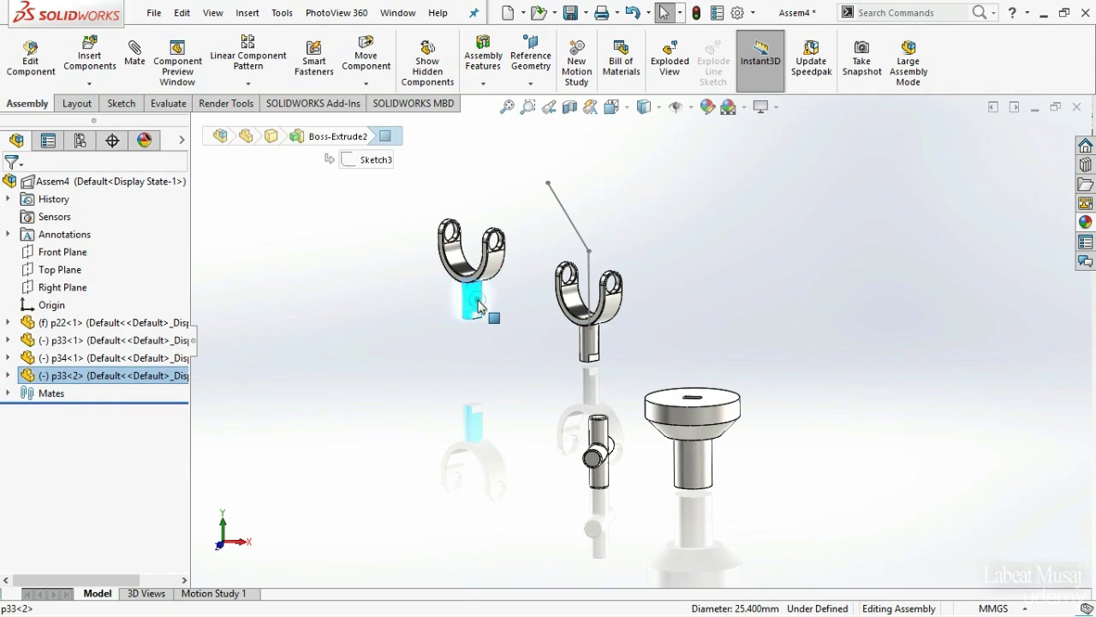
click(697, 209)
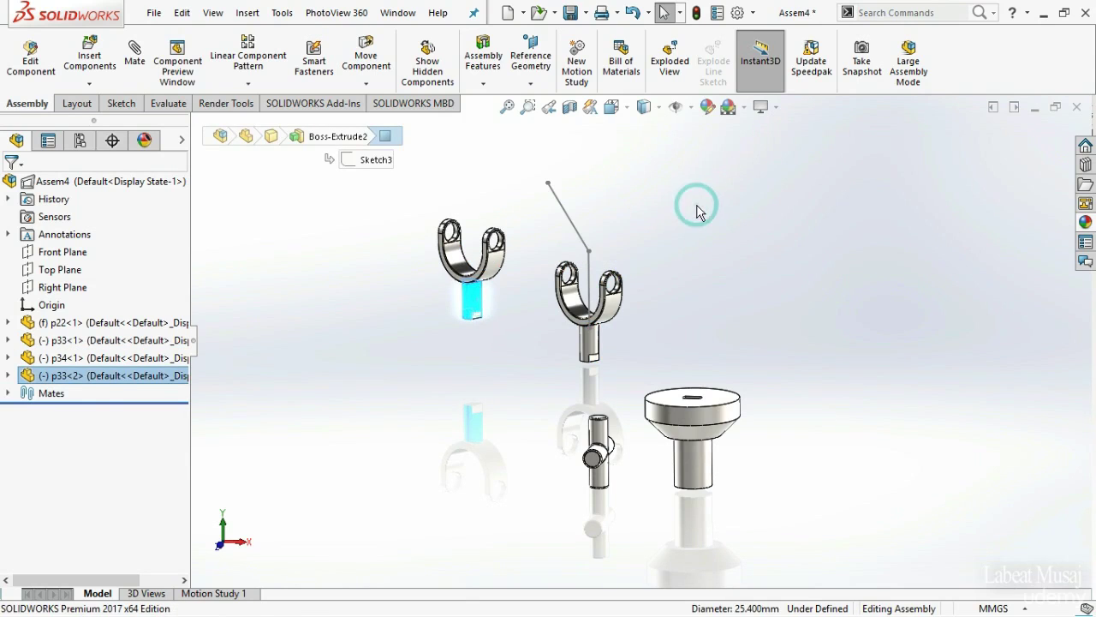
click(571, 214)
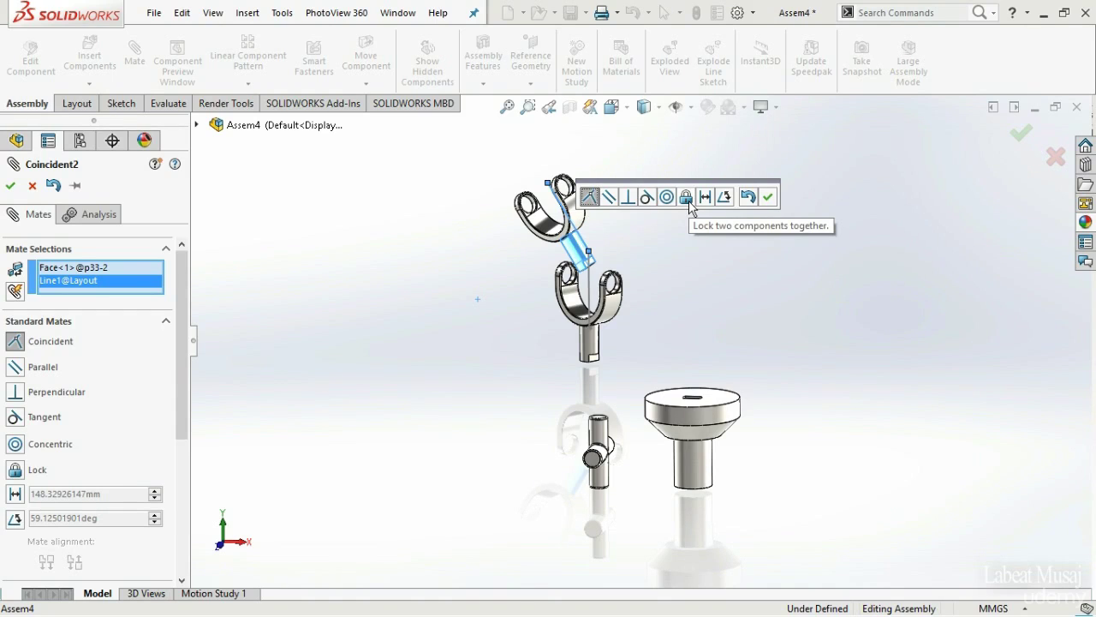
click(666, 197)
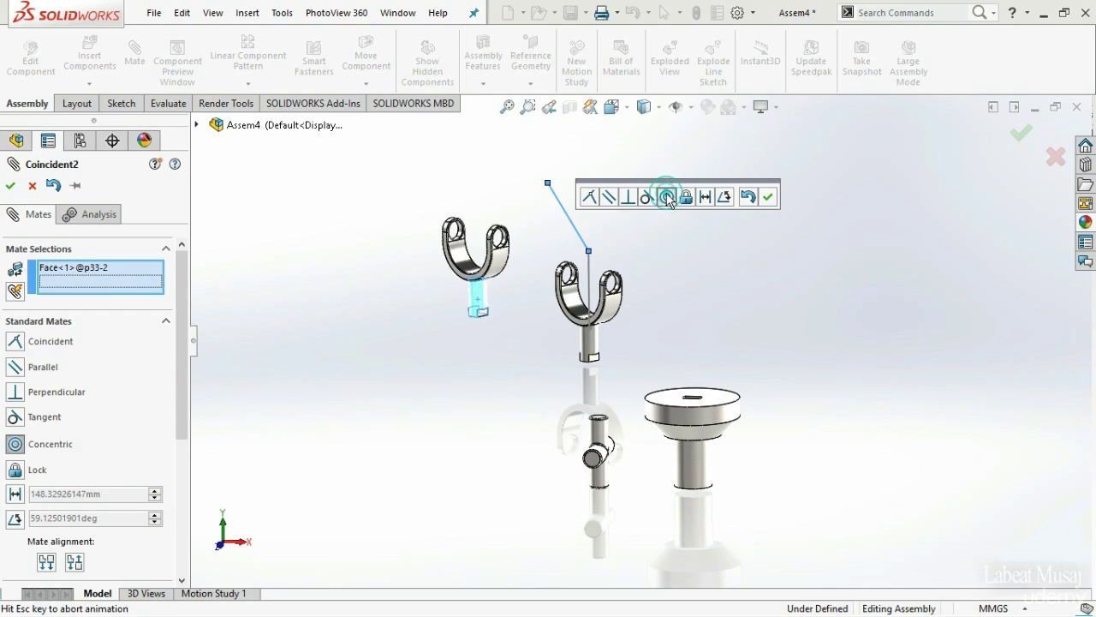
click(745, 198)
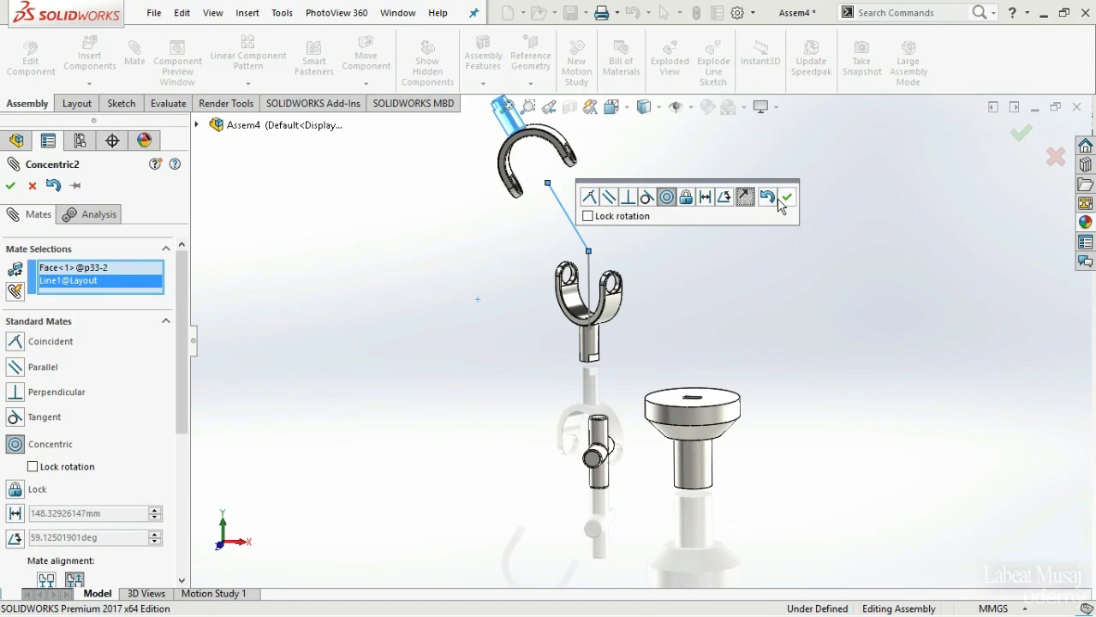
click(787, 200)
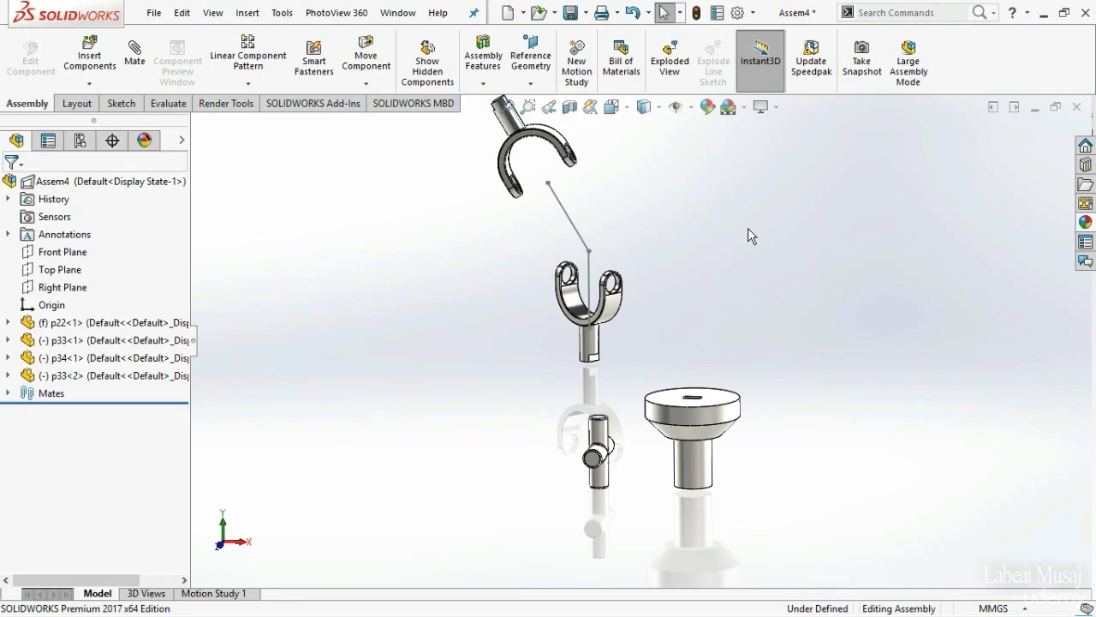
- Slide the second p33 fork down along the slanted line and move the p34 cross up beside the two forks
scroll(747, 229, up, 2)
drag(547, 183, 573, 218)
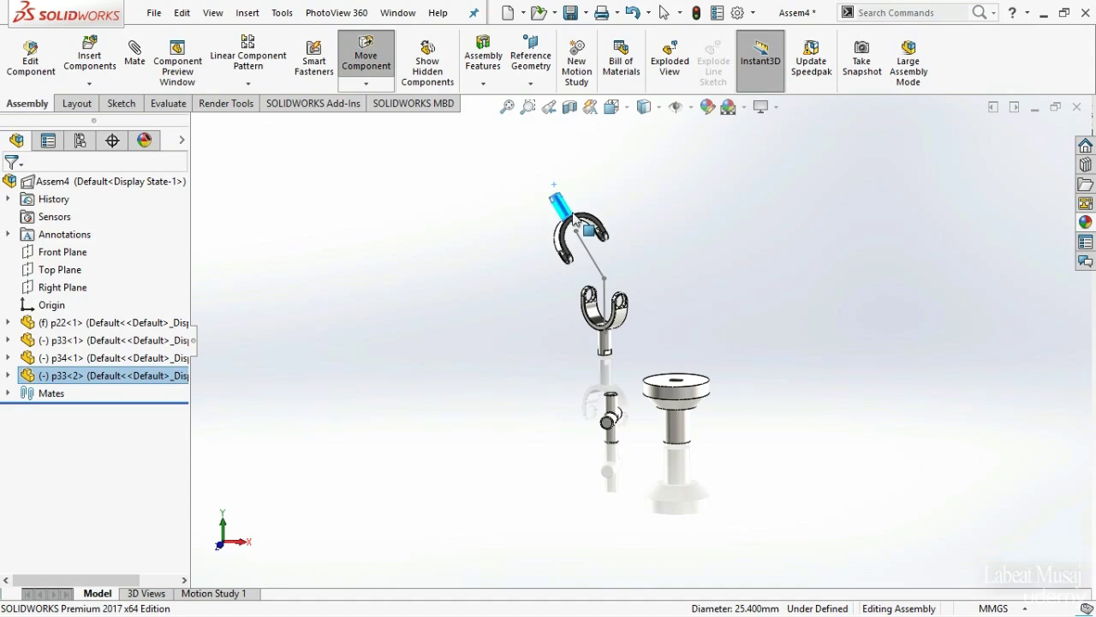
click(729, 331)
scroll(621, 420, down, 2)
drag(586, 423, 624, 197)
middle_drag(693, 247, 649, 242)
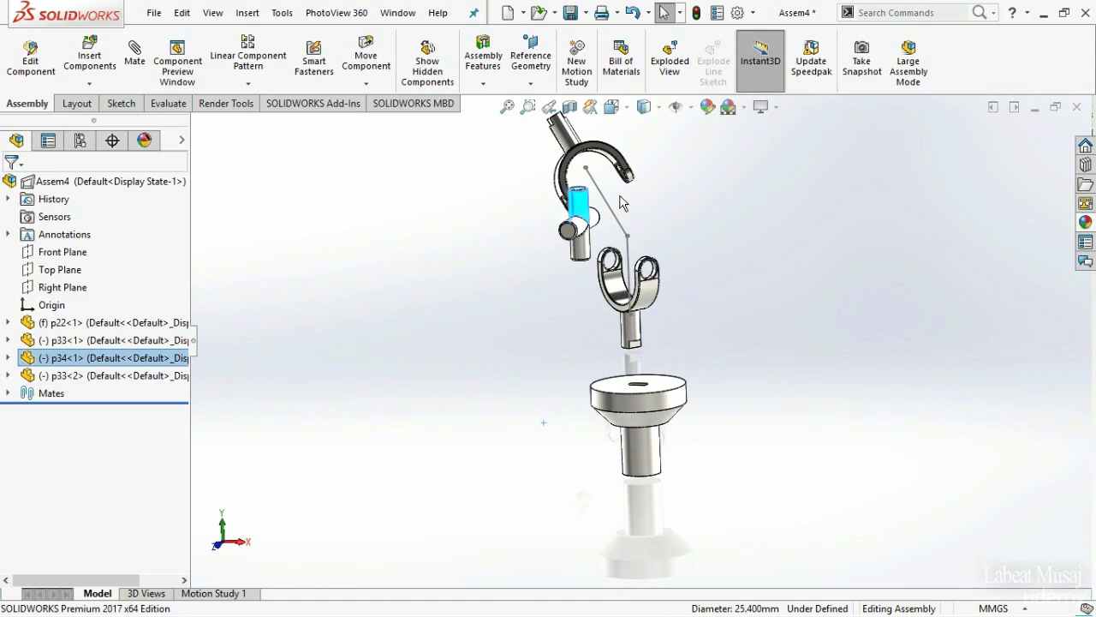
- Add a concentric mate between one arm of the p34 cross and an ear hole of the second p33 fork
scroll(618, 202, down, 3)
click(135, 50)
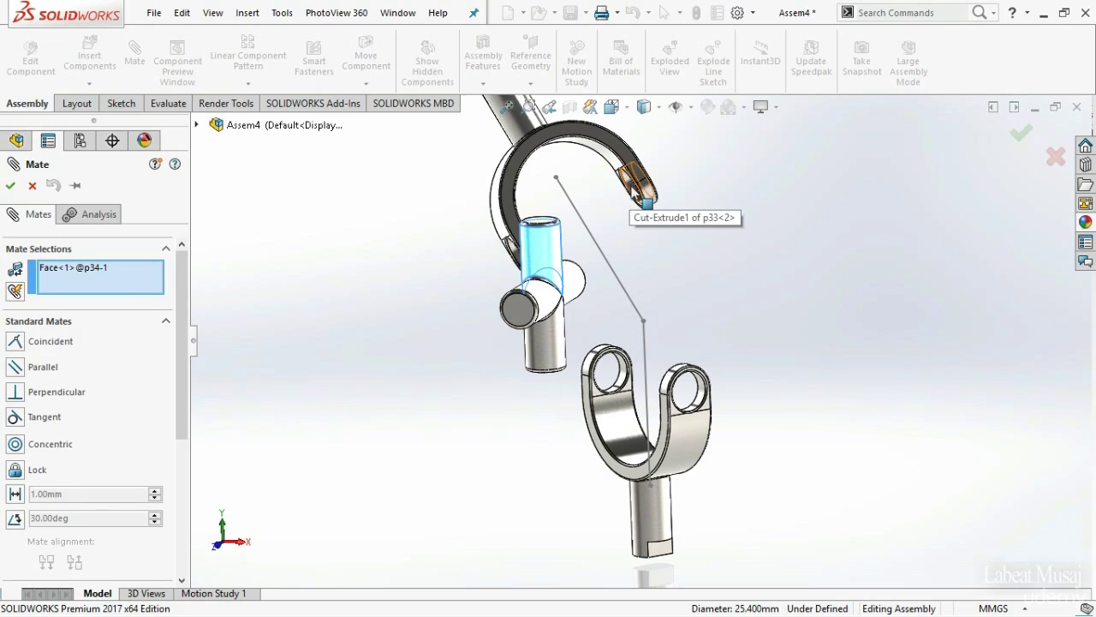
scroll(631, 214, down, 3)
click(634, 213)
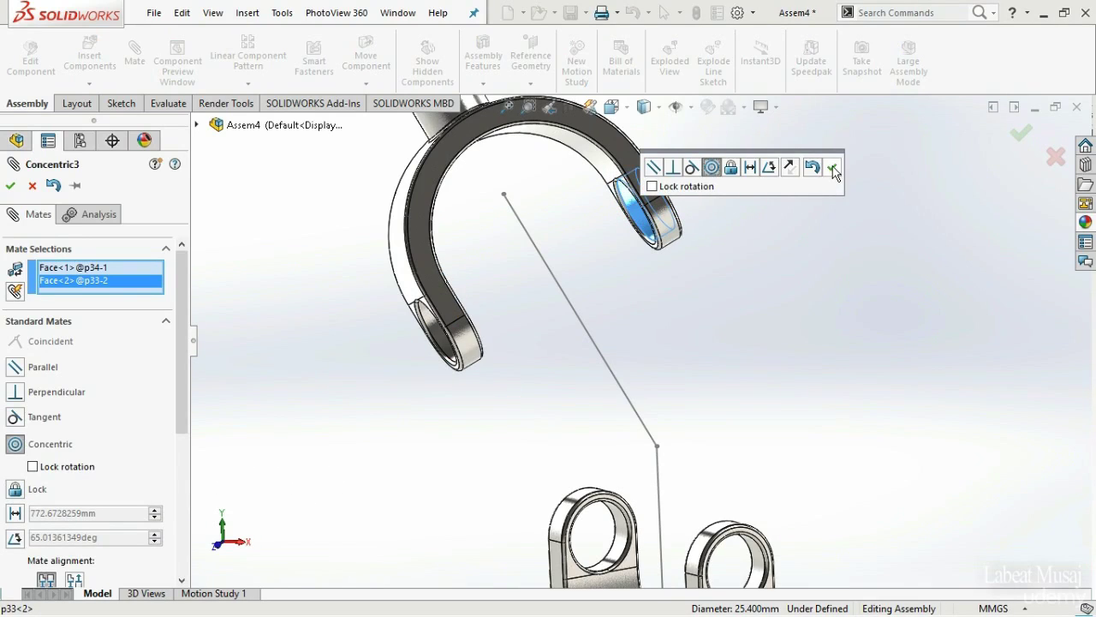
click(834, 169)
key(Escape)
scroll(550, 329, up, 4)
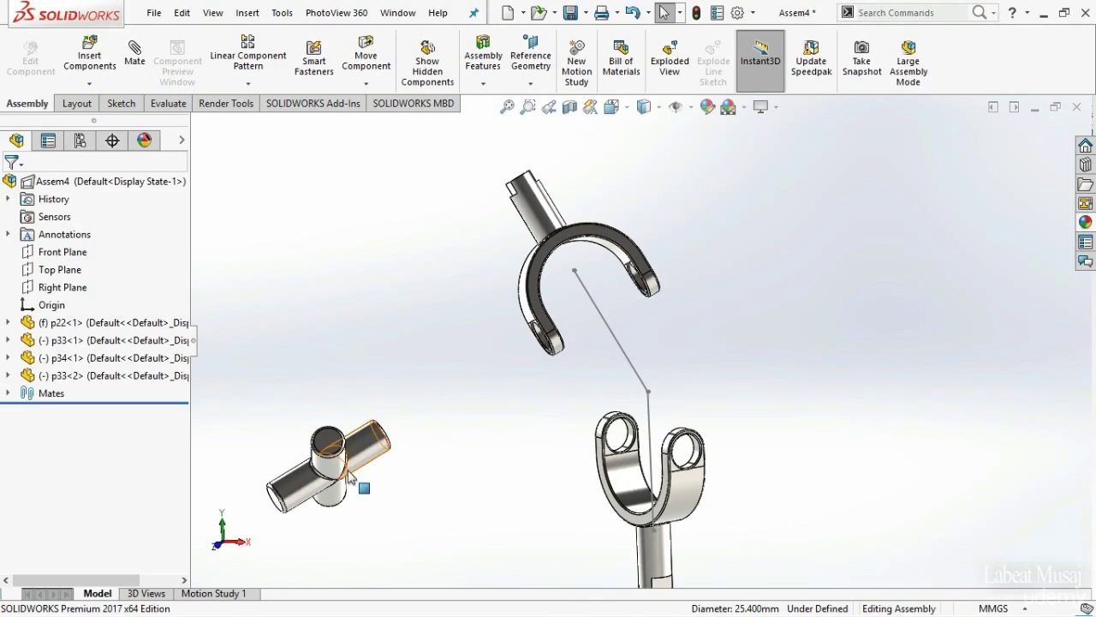
- Begin a centered Width mate with the two opposite end faces of the p34 cross arm as width references
scroll(302, 493, down, 2)
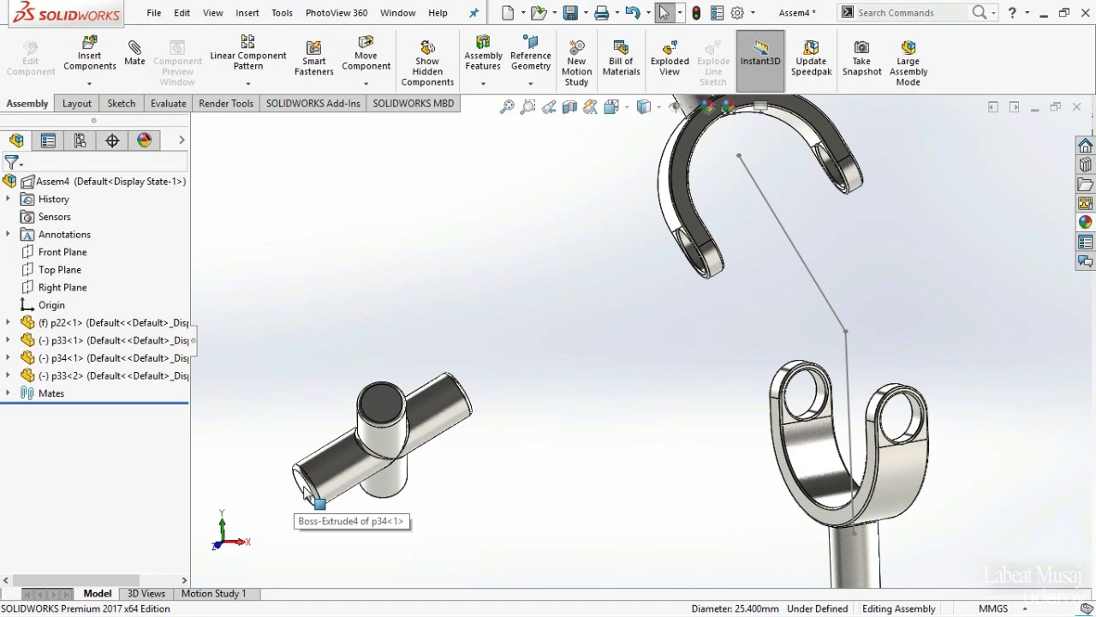
click(135, 51)
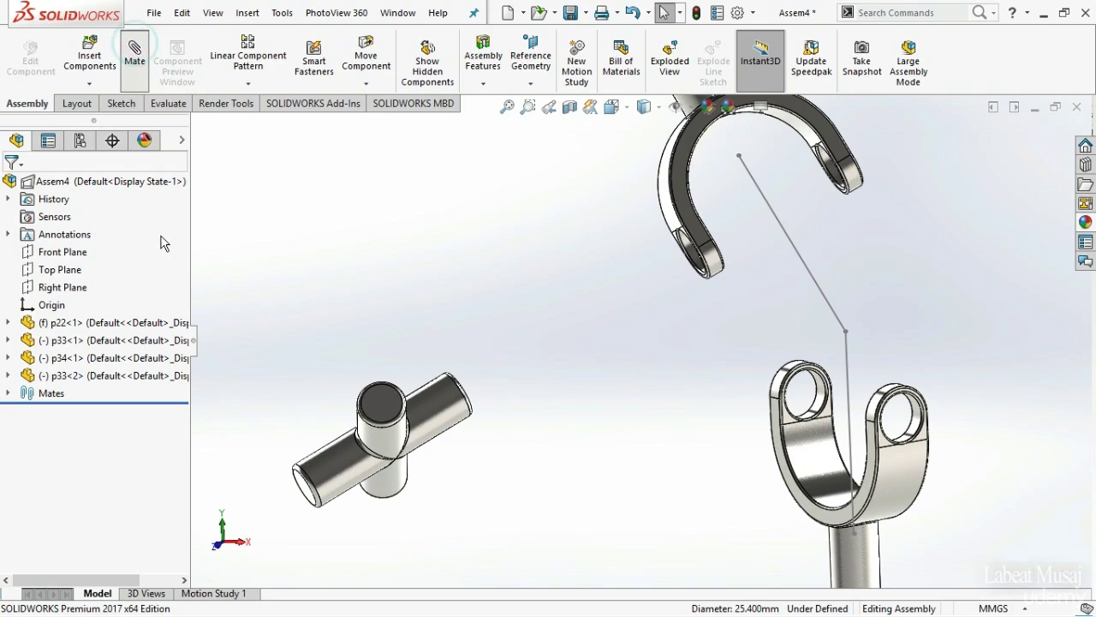
scroll(64, 382, down, 2)
scroll(68, 386, down, 2)
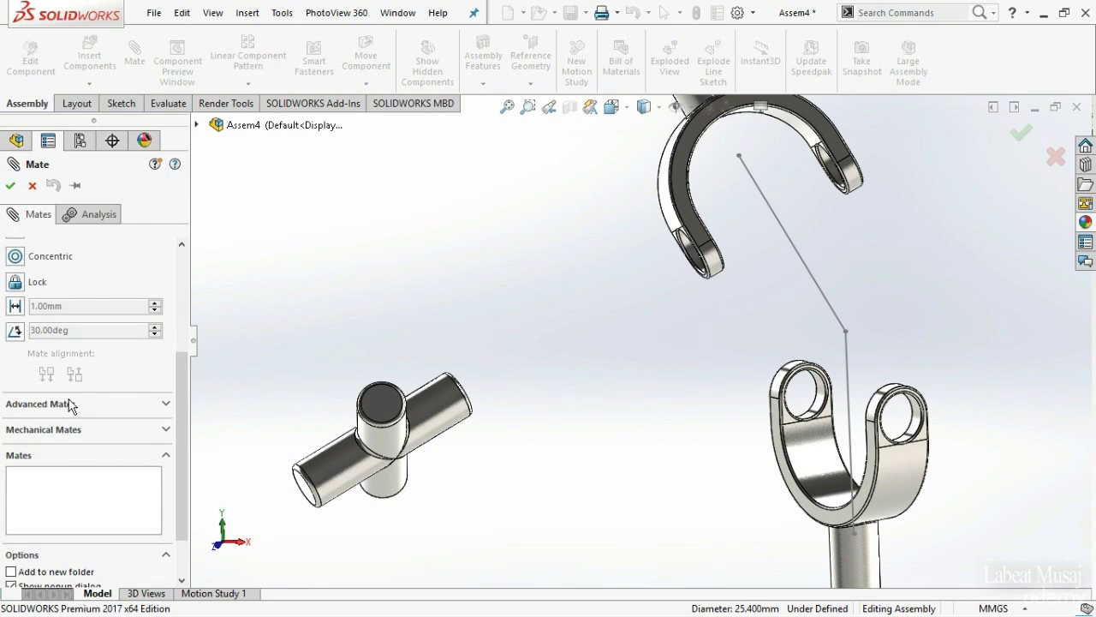
click(71, 403)
scroll(45, 294, up, 4)
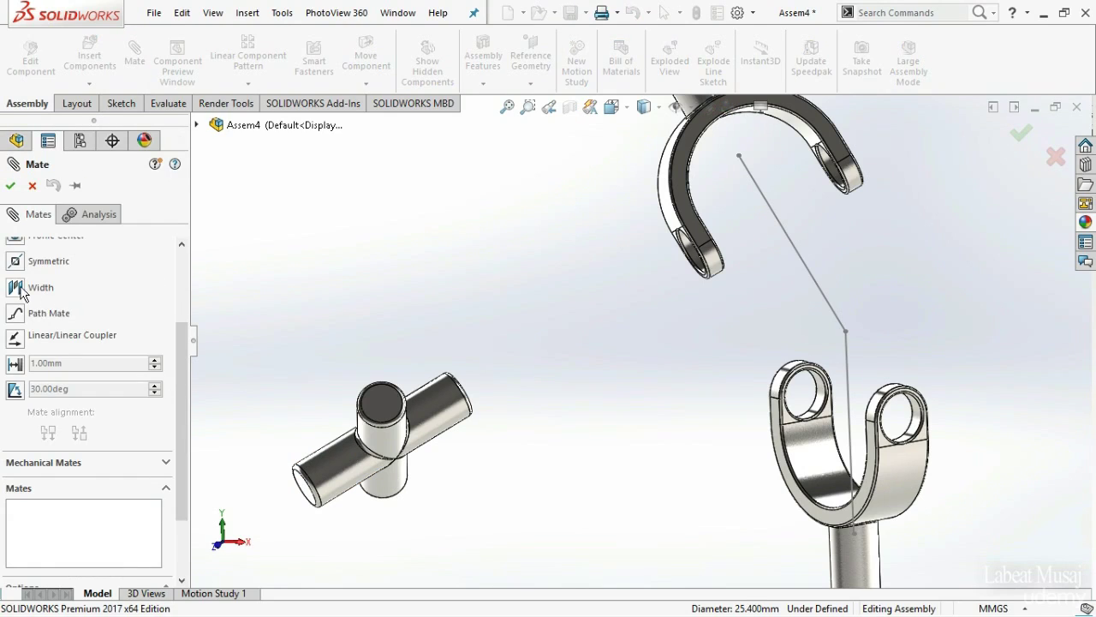
click(304, 494)
ctrl+middle_drag(431, 472, 676, 353)
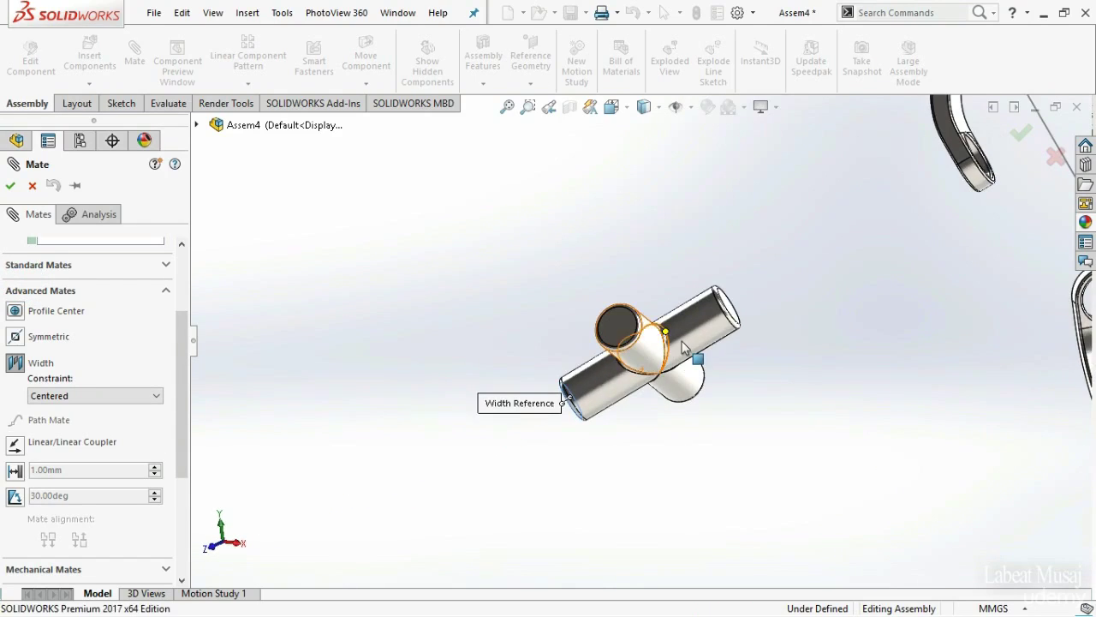
click(730, 311)
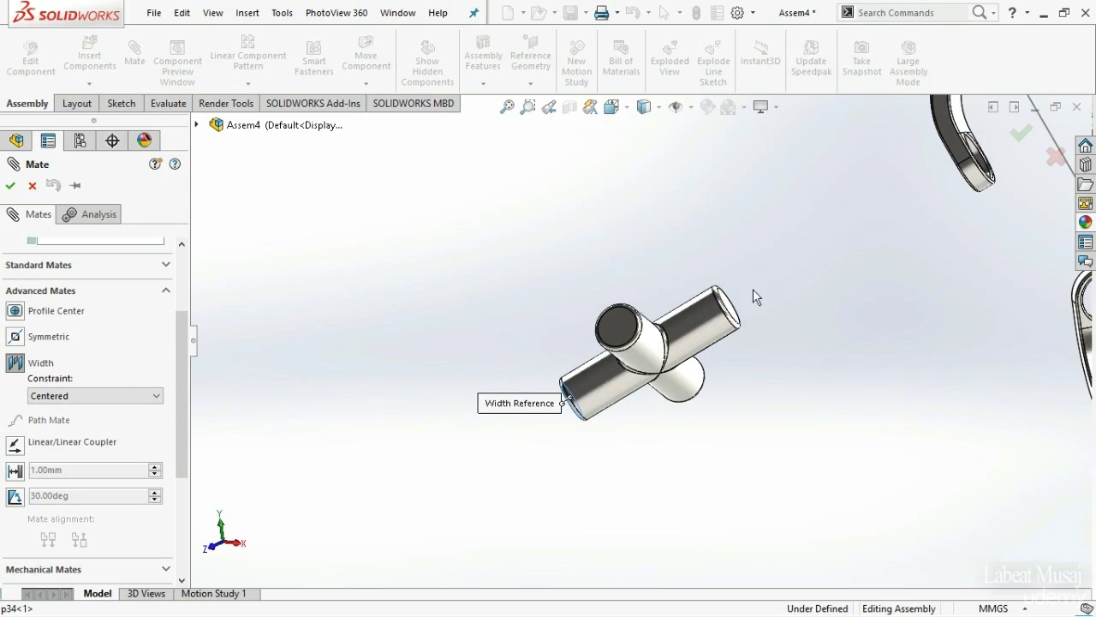
scroll(762, 295, down, 5)
click(709, 318)
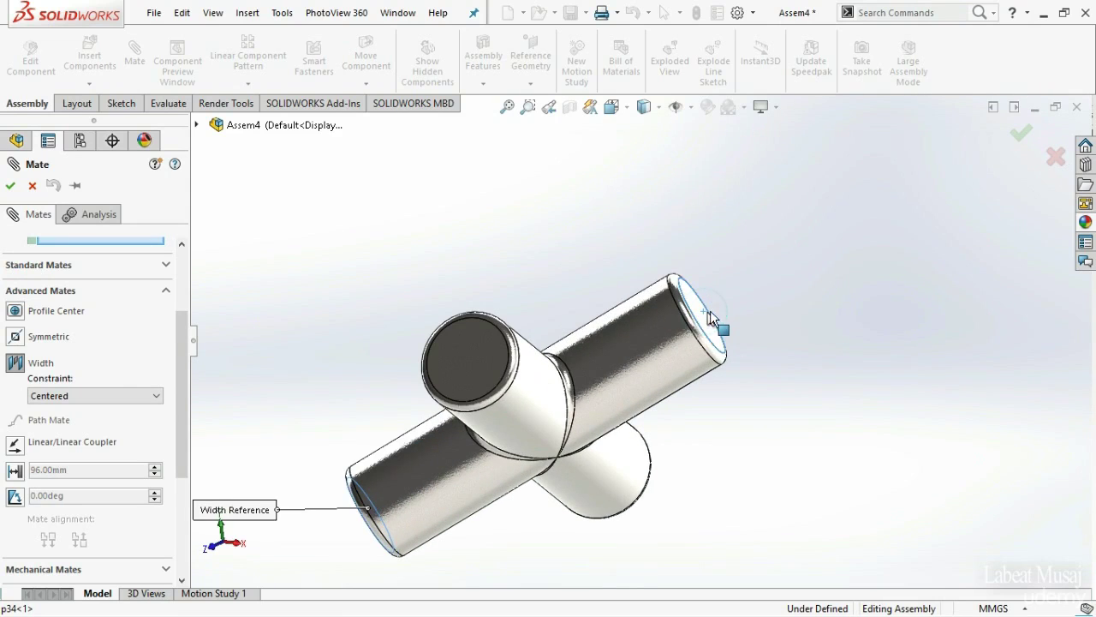
- Use the flat ear faces of the second p33 fork as tab references and complete the Width mate centering the cross
scroll(716, 318, up, 5)
middle_drag(728, 318, 792, 278)
scroll(910, 171, down, 6)
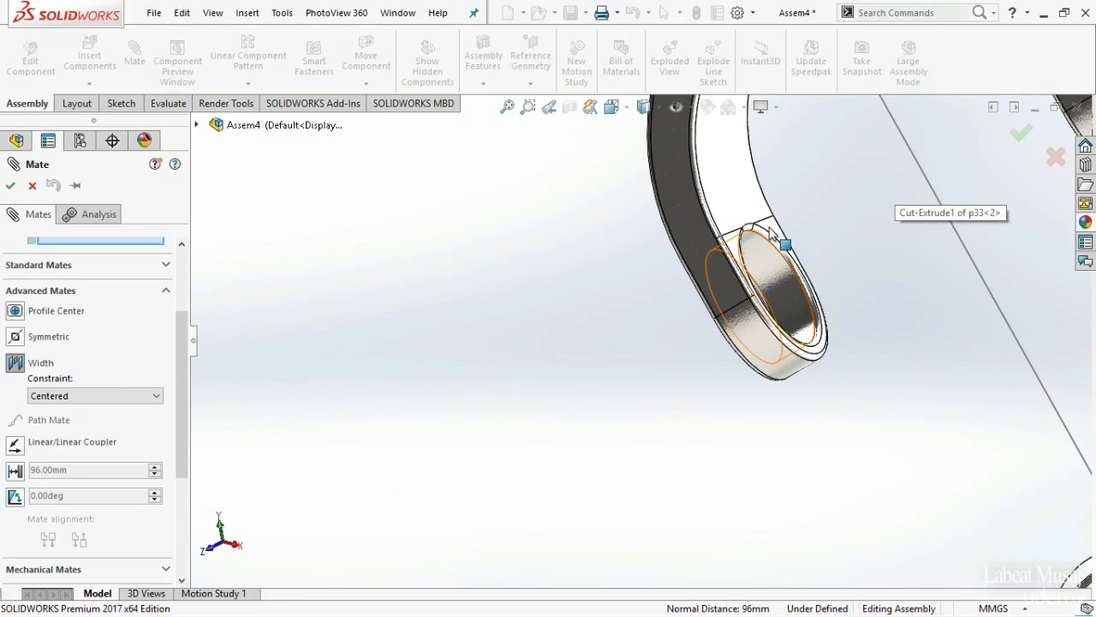
click(769, 229)
scroll(769, 228, up, 5)
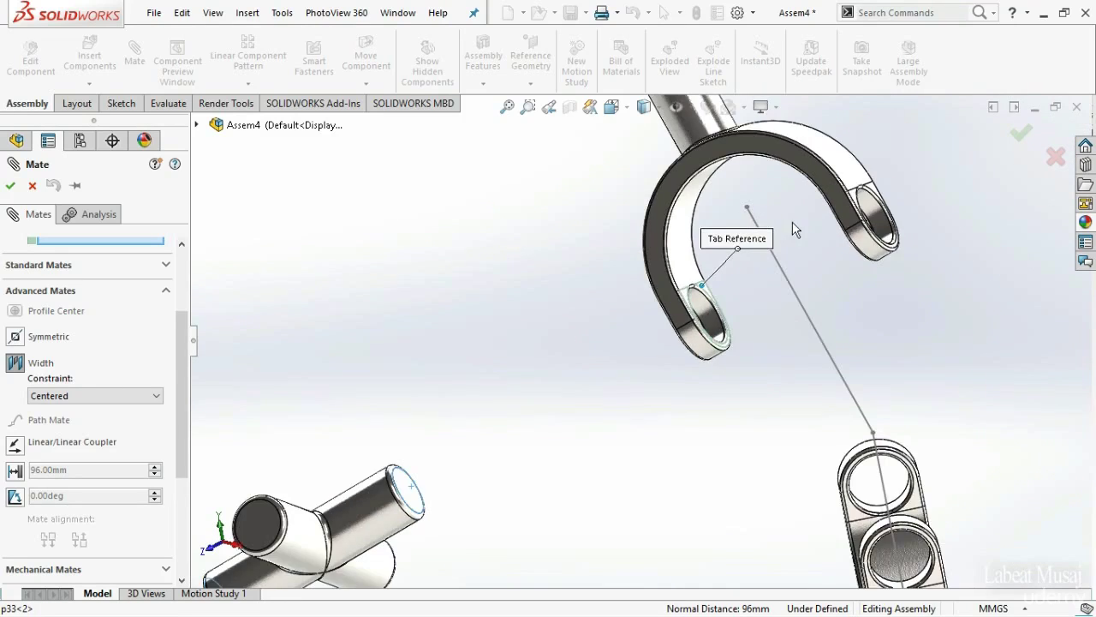
middle_drag(746, 208, 750, 207)
scroll(848, 202, down, 4)
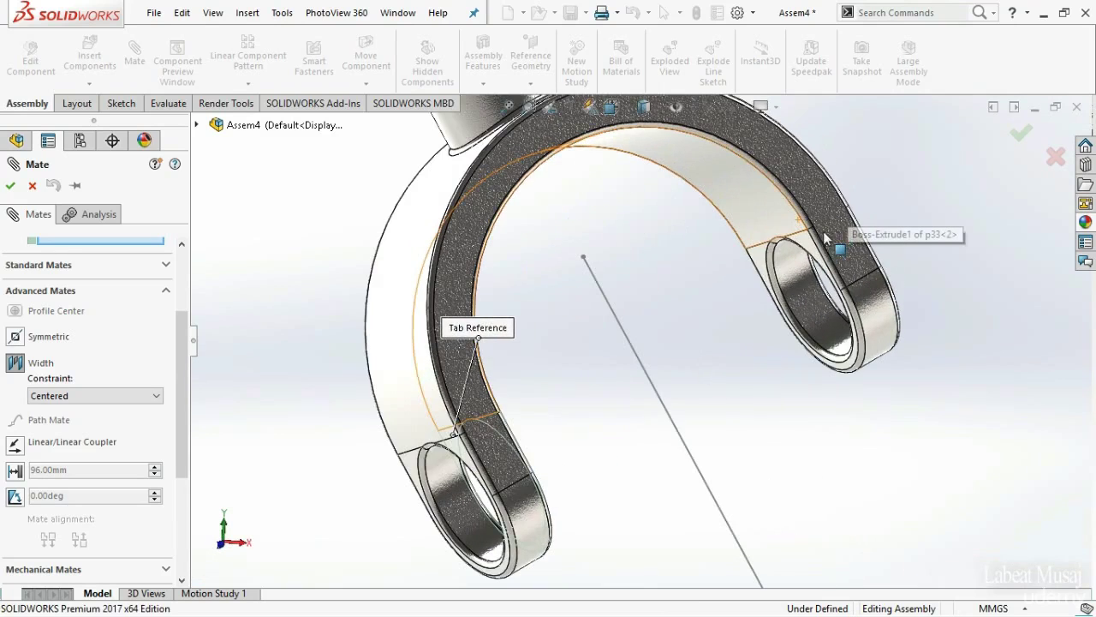
click(811, 244)
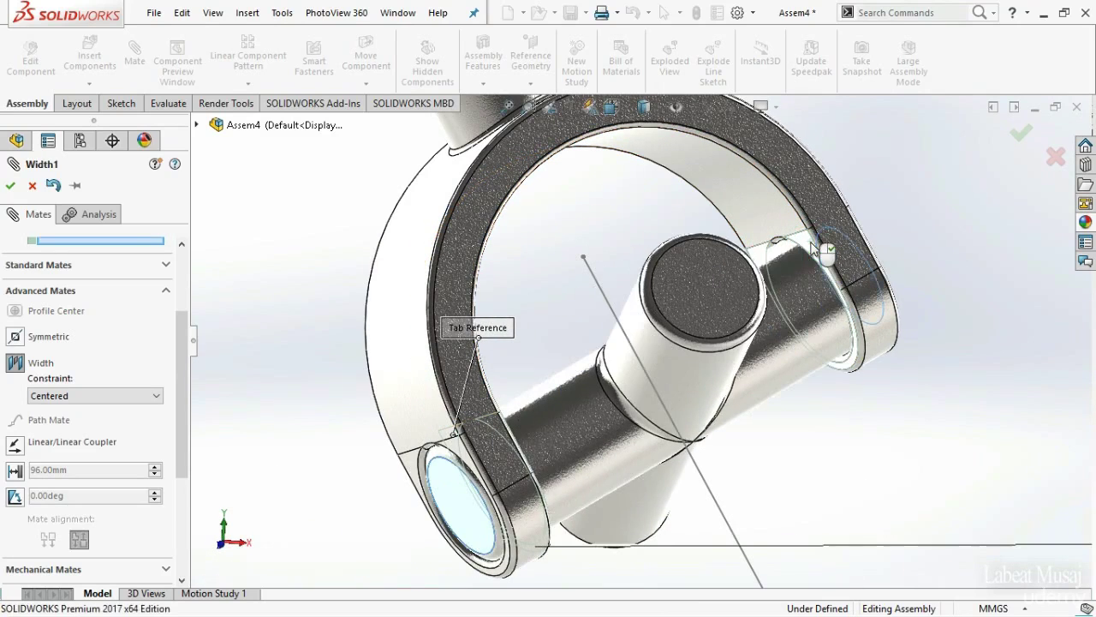
scroll(874, 318, up, 2)
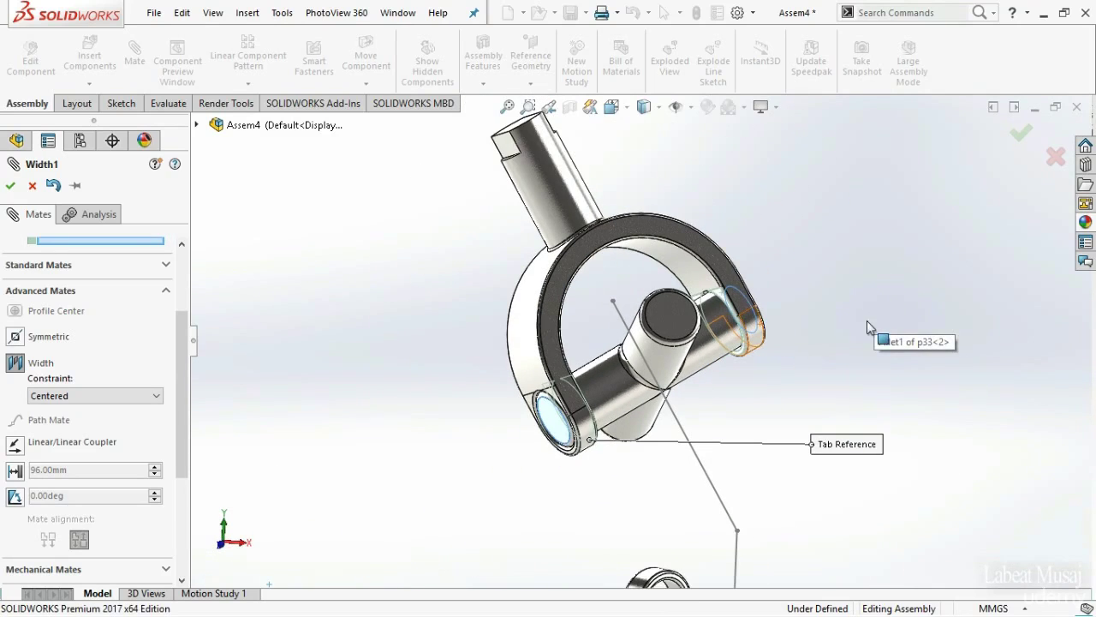
click(12, 185)
- Add a concentric mate between the free arm of the p34 cross and an ear hole of the first p33 fork
click(661, 350)
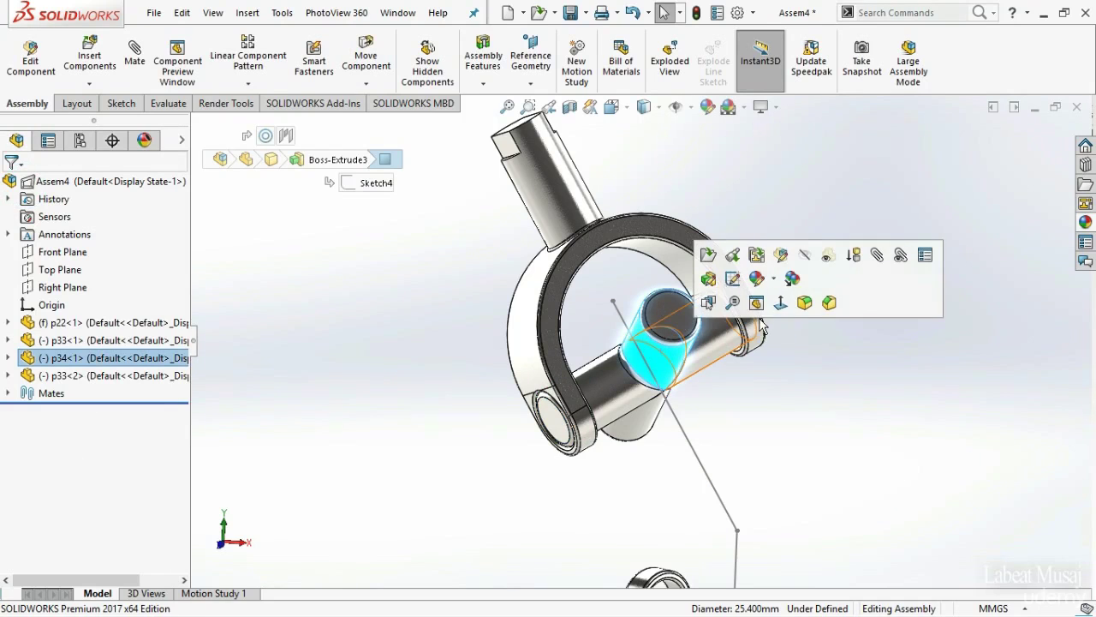
click(877, 254)
scroll(771, 420, up, 2)
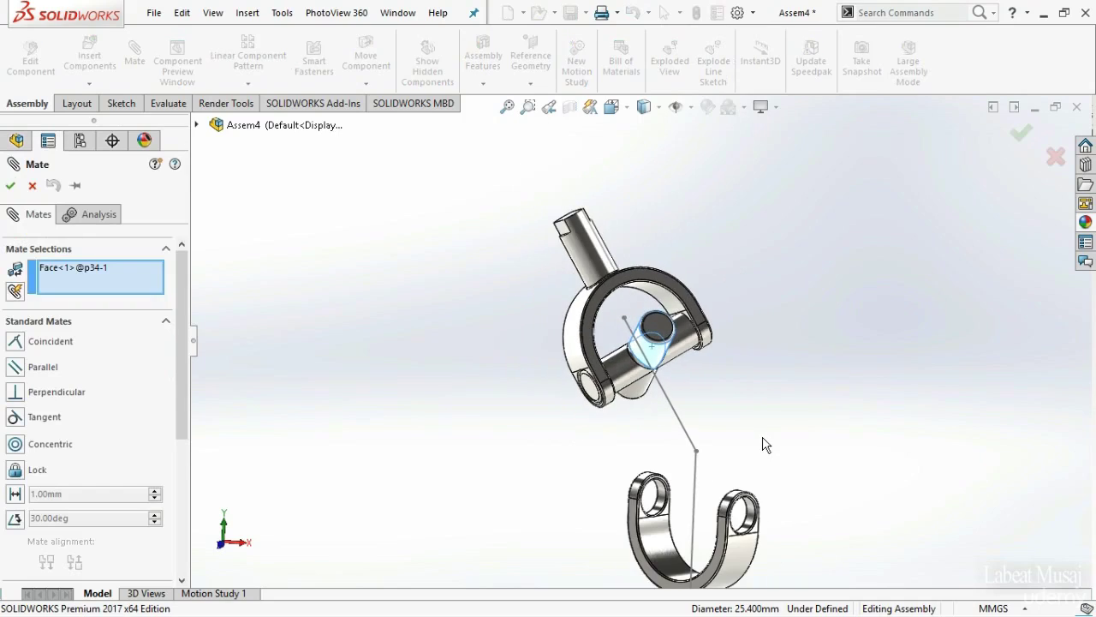
scroll(756, 500, down, 3)
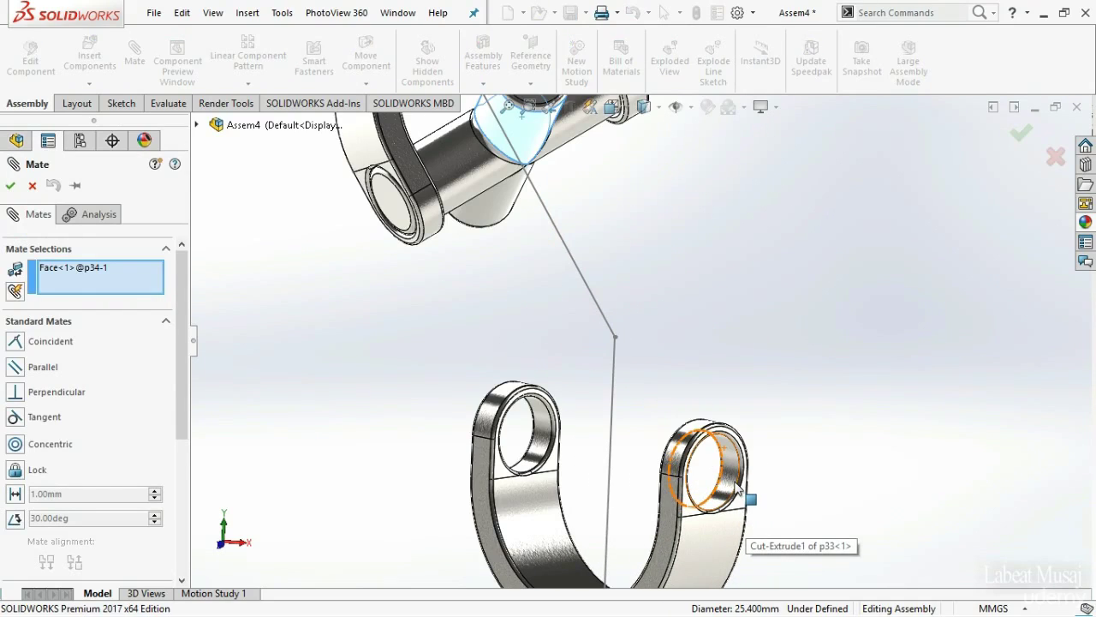
click(734, 486)
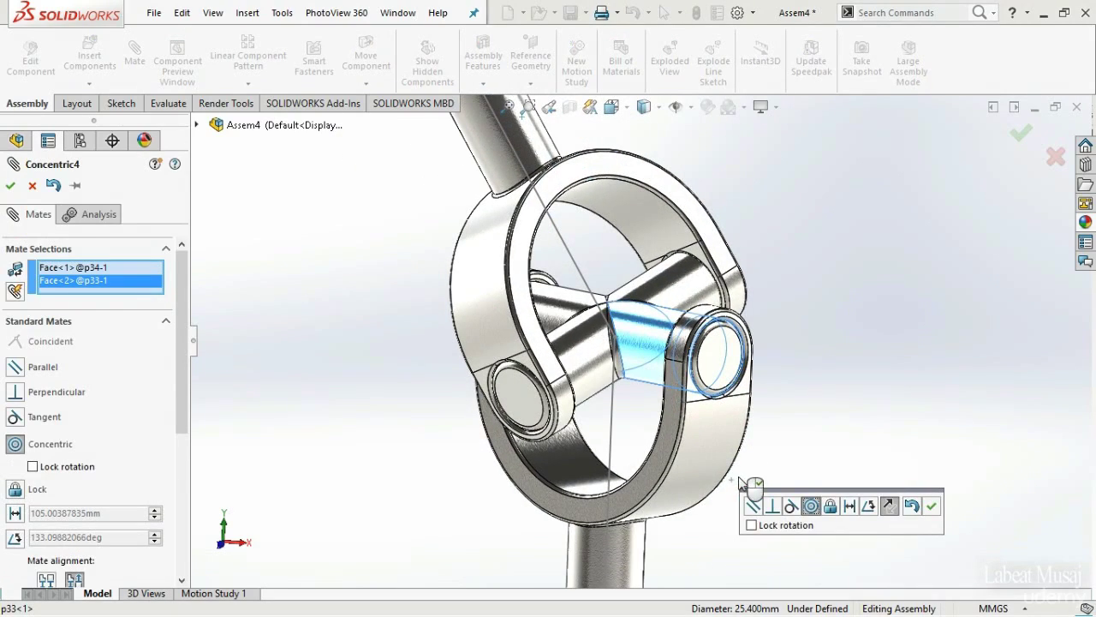
click(934, 507)
click(931, 506)
- Rotate the lower p33 fork by its shank to try the joint's motion
middle_drag(788, 452, 877, 367)
scroll(873, 390, up, 5)
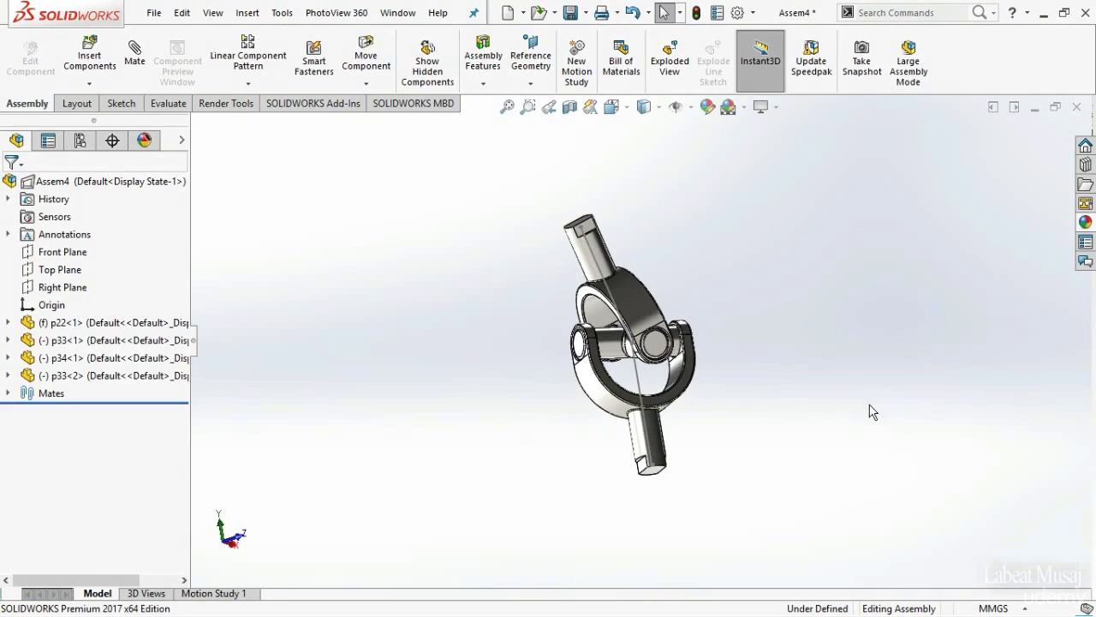
drag(638, 444, 699, 442)
click(752, 432)
- Float the fixed p22 part so that it can be moved
scroll(741, 460, up, 3)
middle_drag(741, 460, 865, 429)
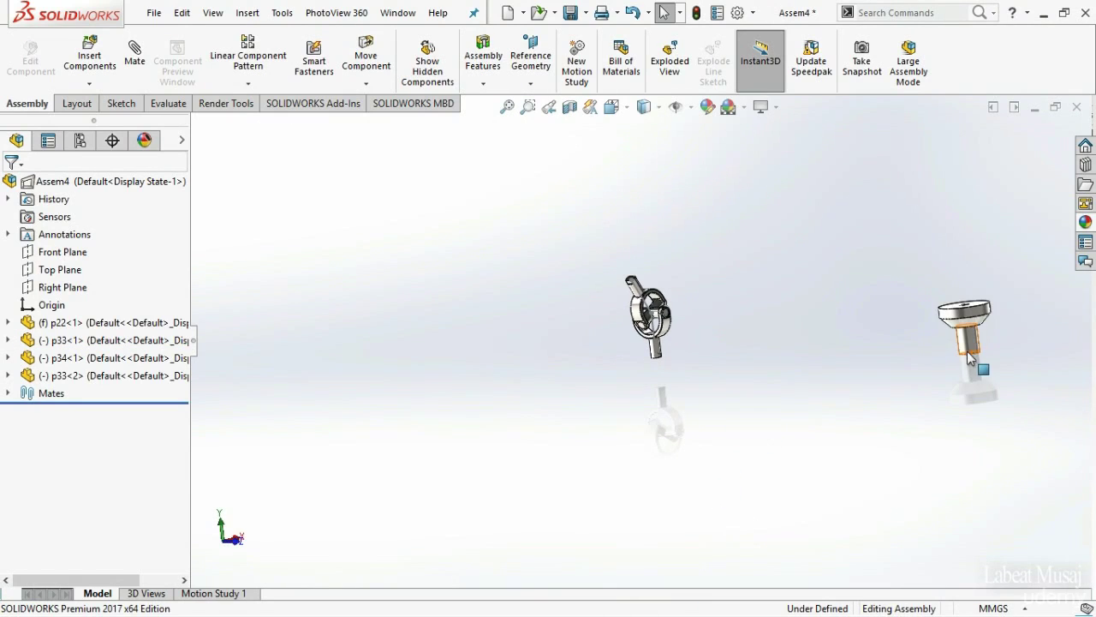
drag(973, 346, 964, 349)
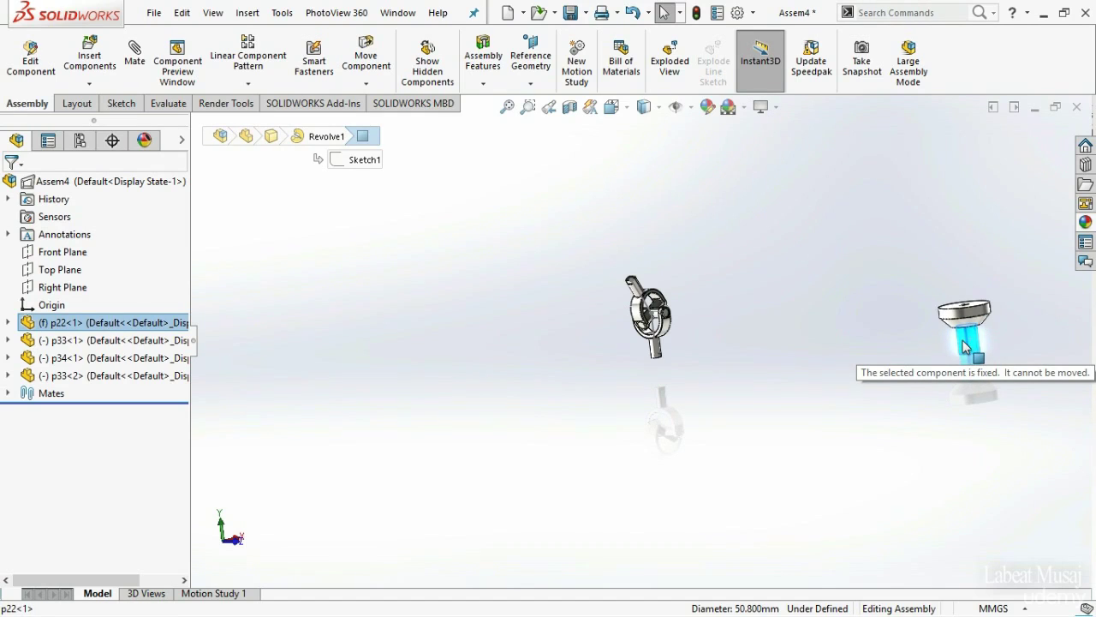
drag(924, 347, 932, 343)
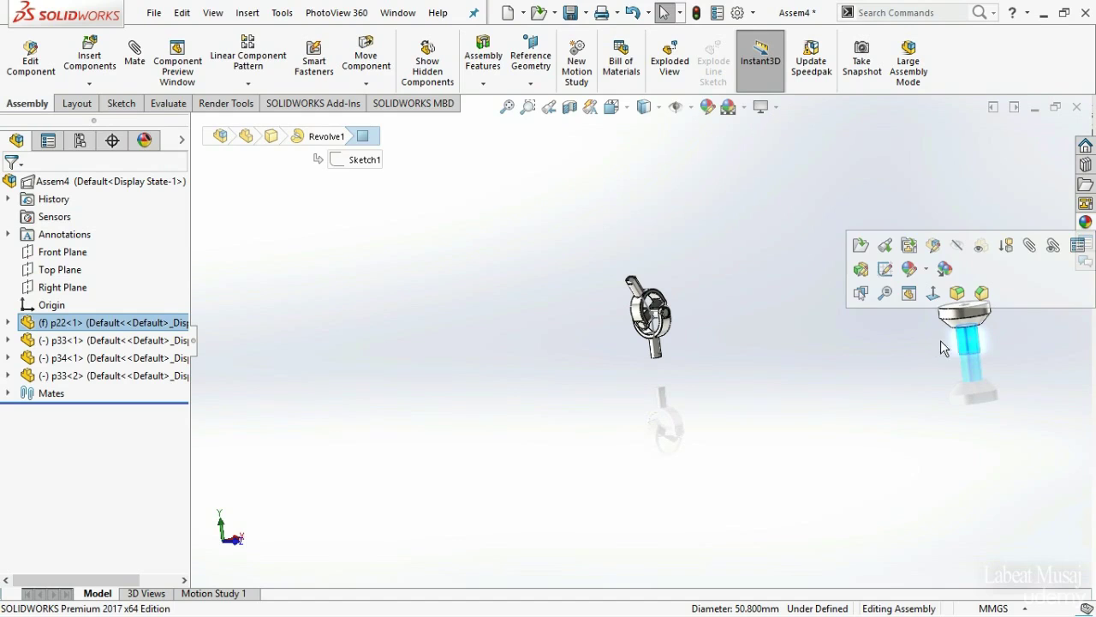
click(866, 364)
right_click(973, 345)
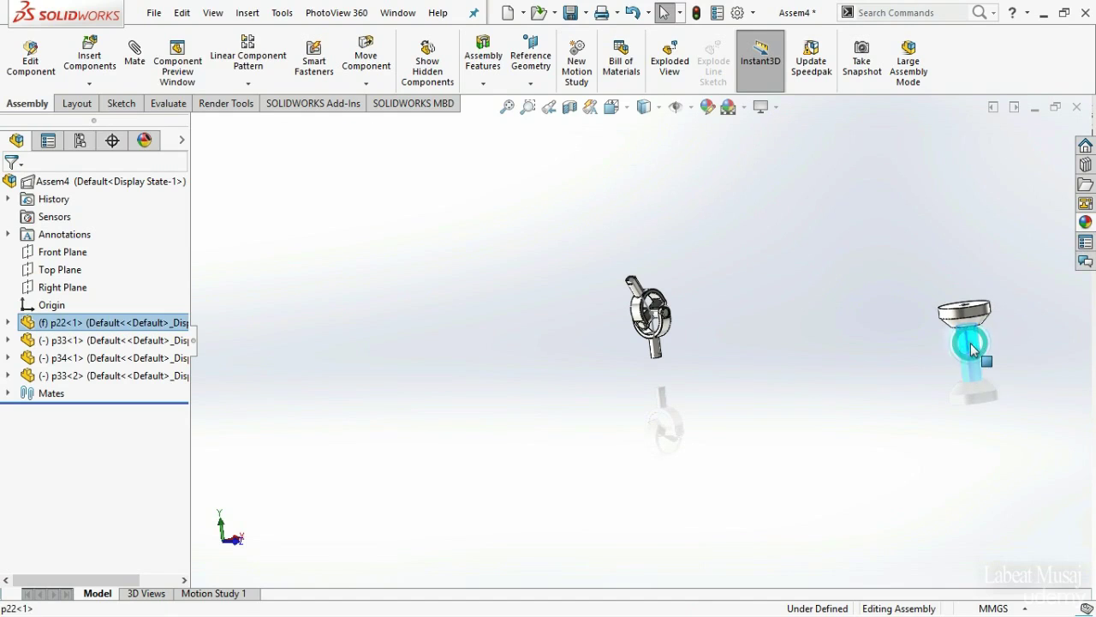
click(891, 274)
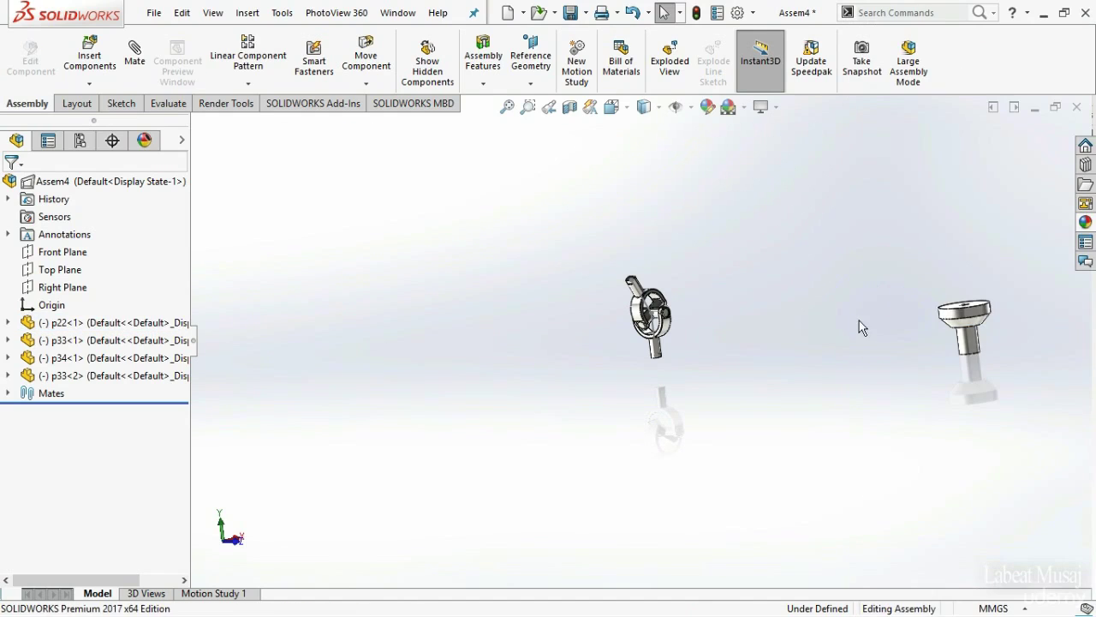
- Move p22 directly beneath the shank of the lower p33 fork
drag(966, 344, 638, 411)
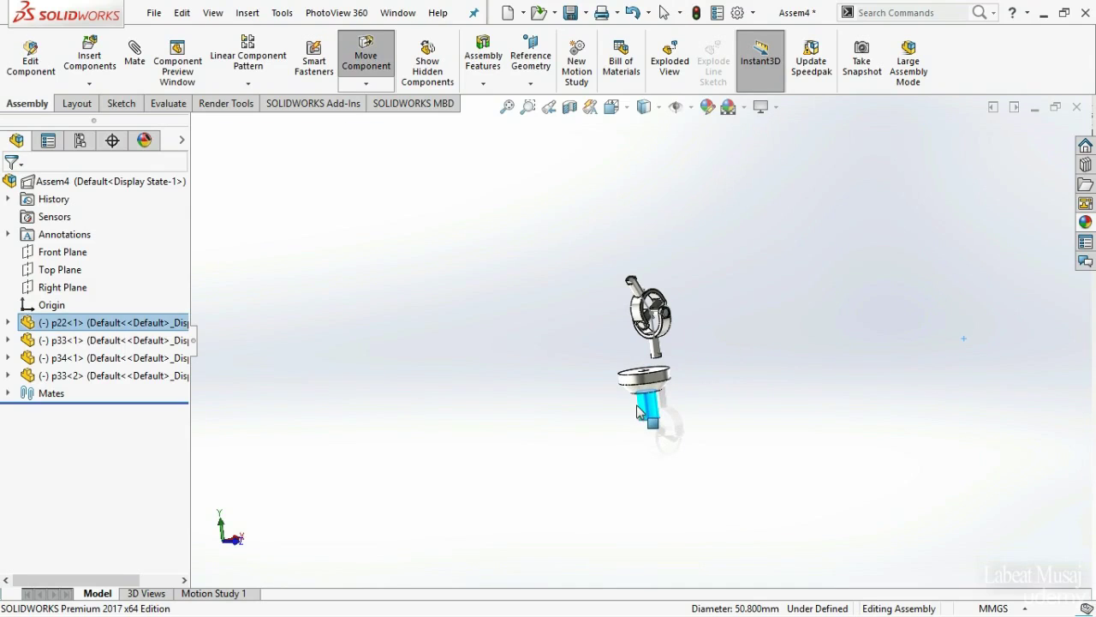
key(Escape)
scroll(720, 347, down, 8)
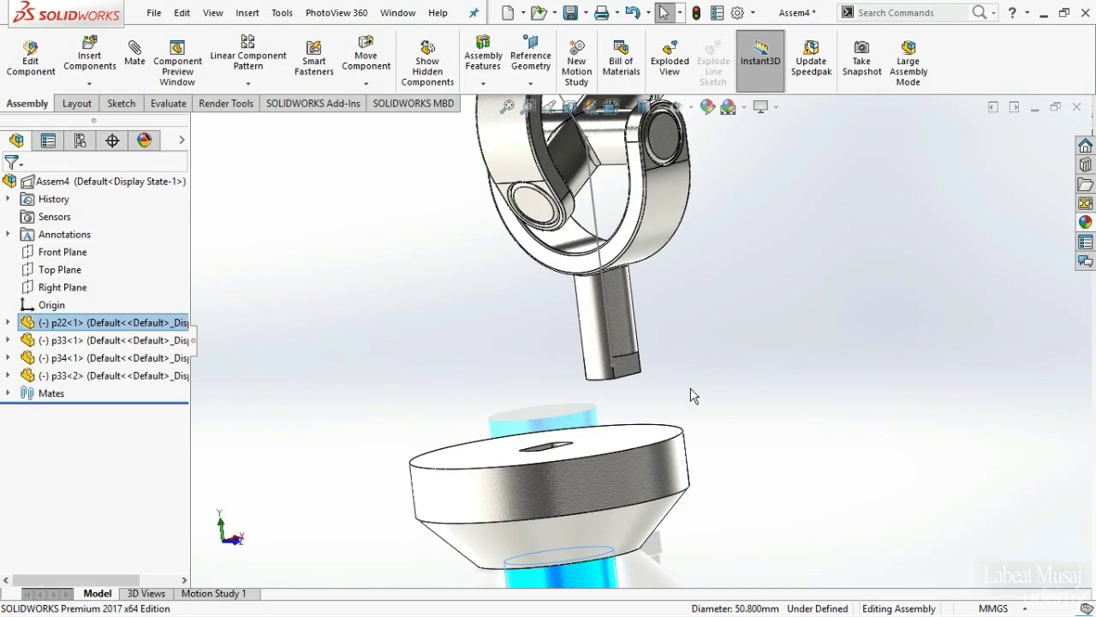
- Add a concentric mate between p22's shaft and the lower p33 fork's shank, and slide p22 down clear of the shank
click(734, 387)
middle_drag(734, 387, 595, 463)
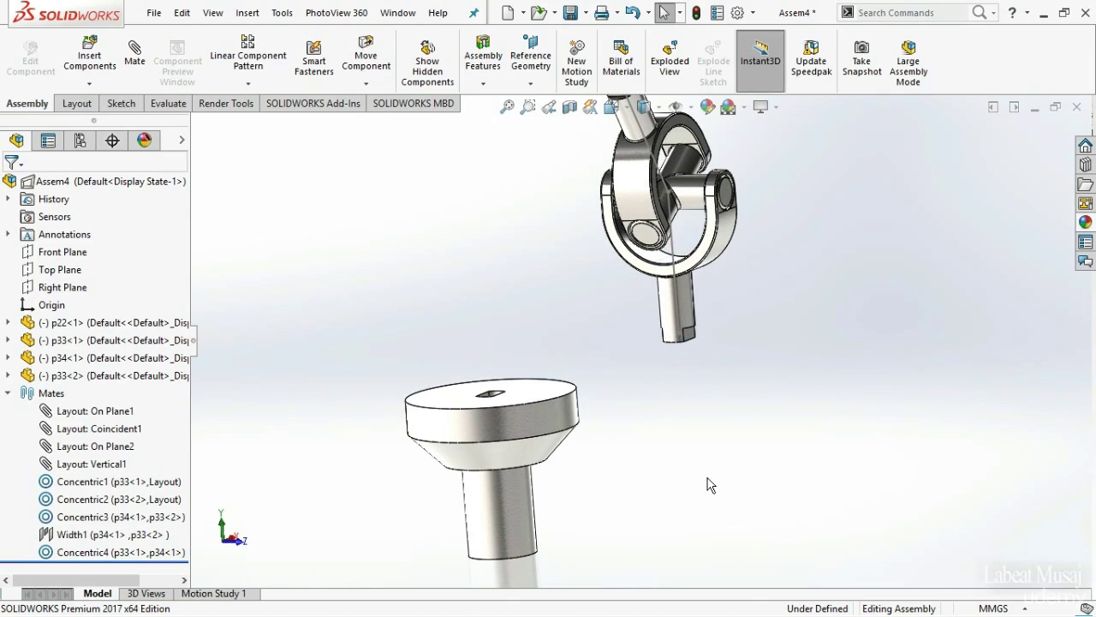
click(517, 519)
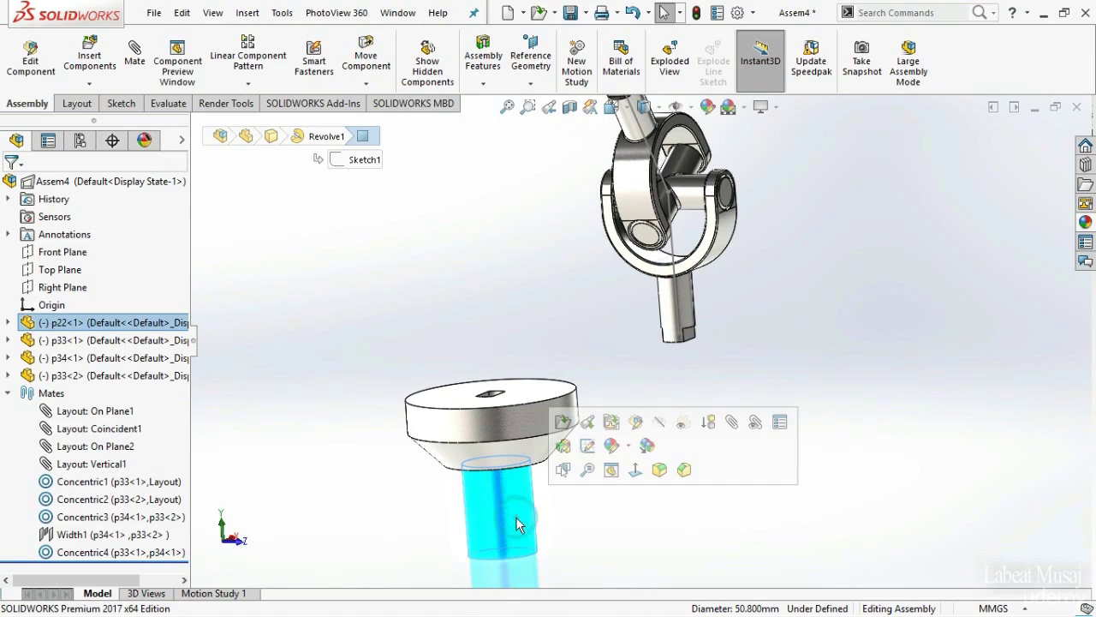
click(674, 313)
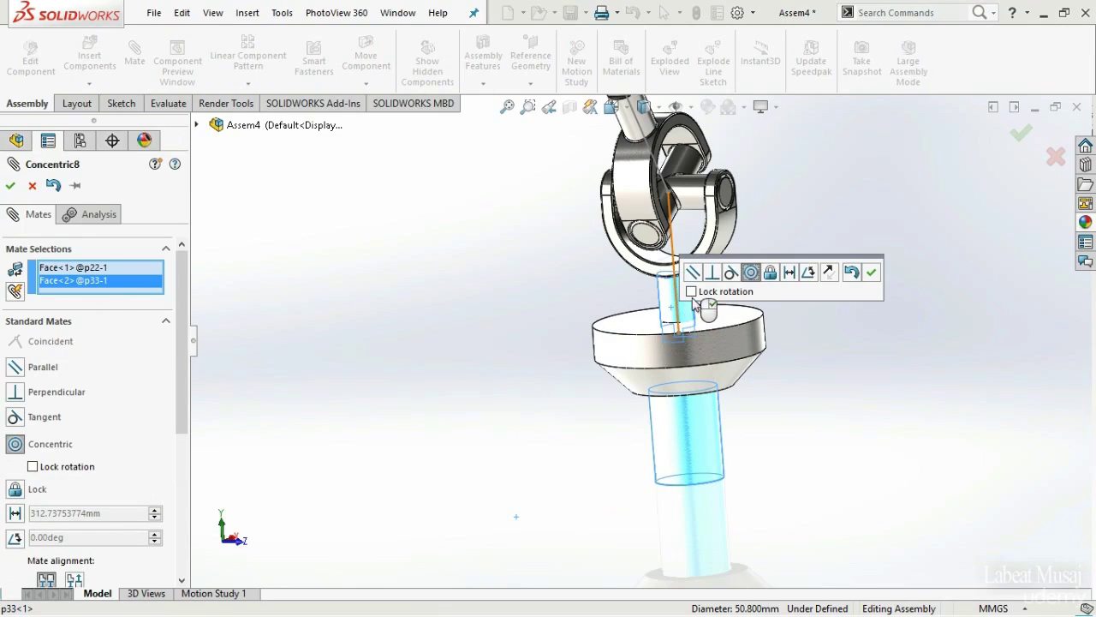
click(873, 272)
key(Escape)
drag(711, 403, 708, 437)
click(708, 430)
- Add a parallel mate between the flat on the lower p33 fork's shank and the matching side wall of p22's slot
middle_drag(746, 337, 747, 363)
scroll(726, 352, down, 3)
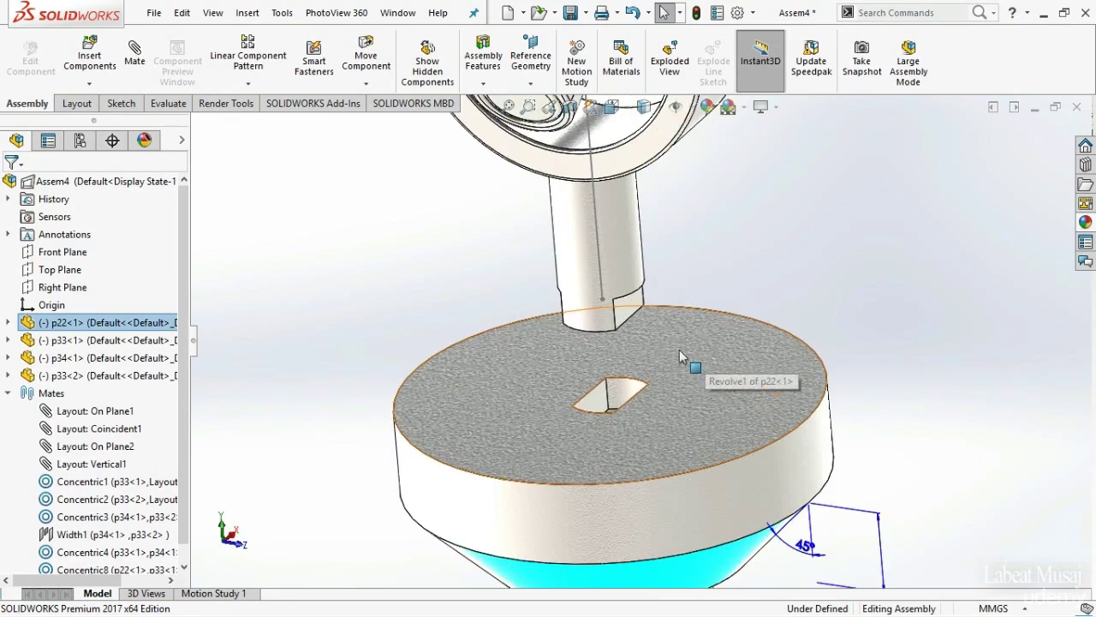
click(630, 312)
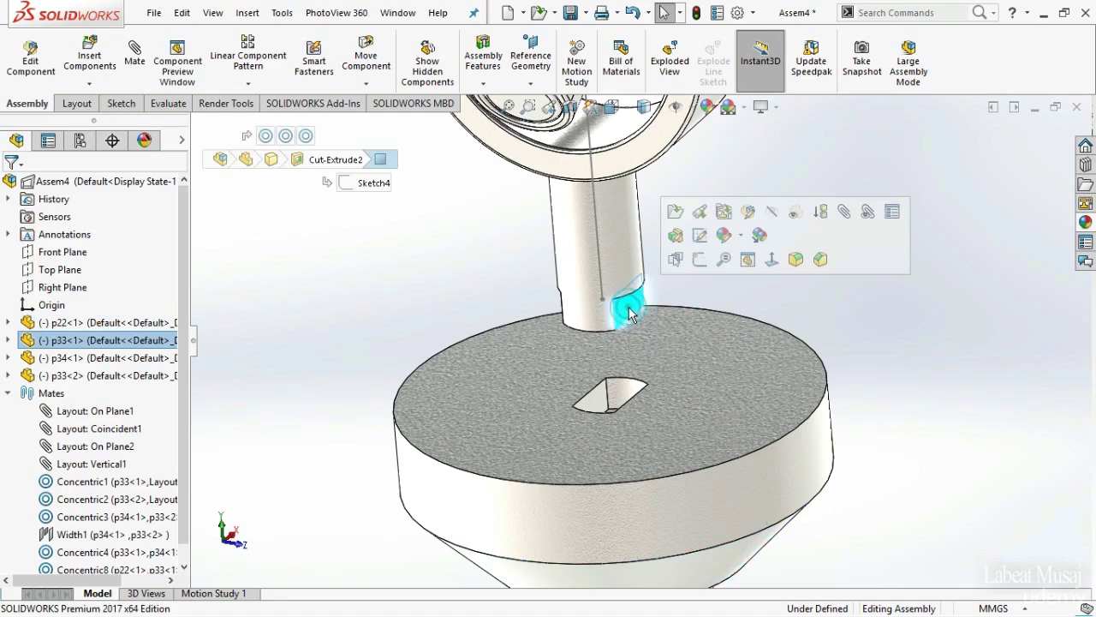
click(844, 212)
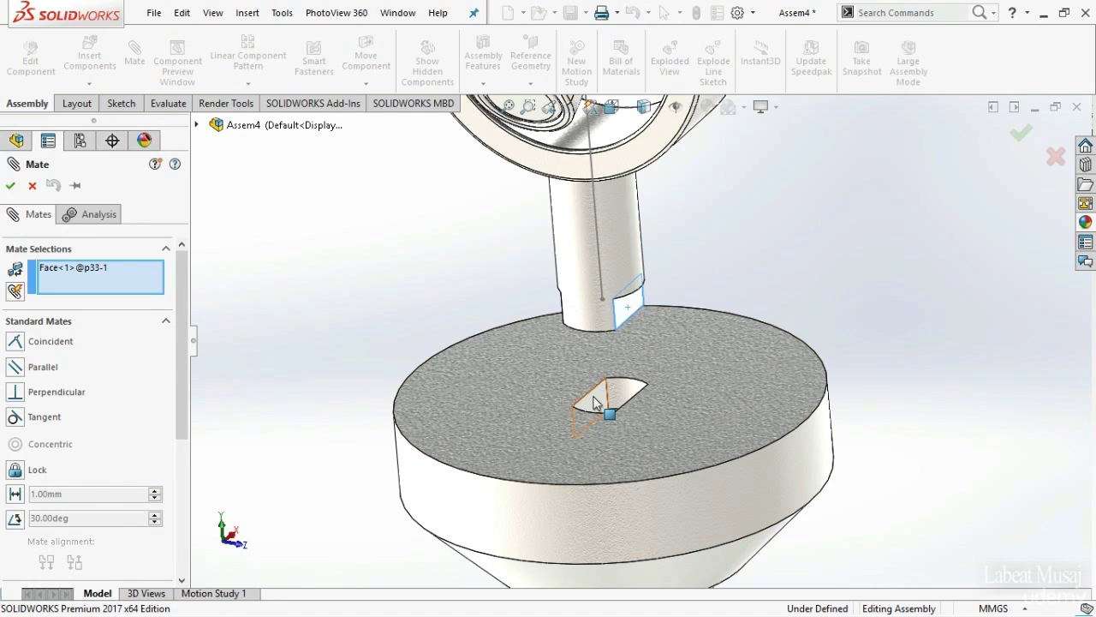
click(599, 402)
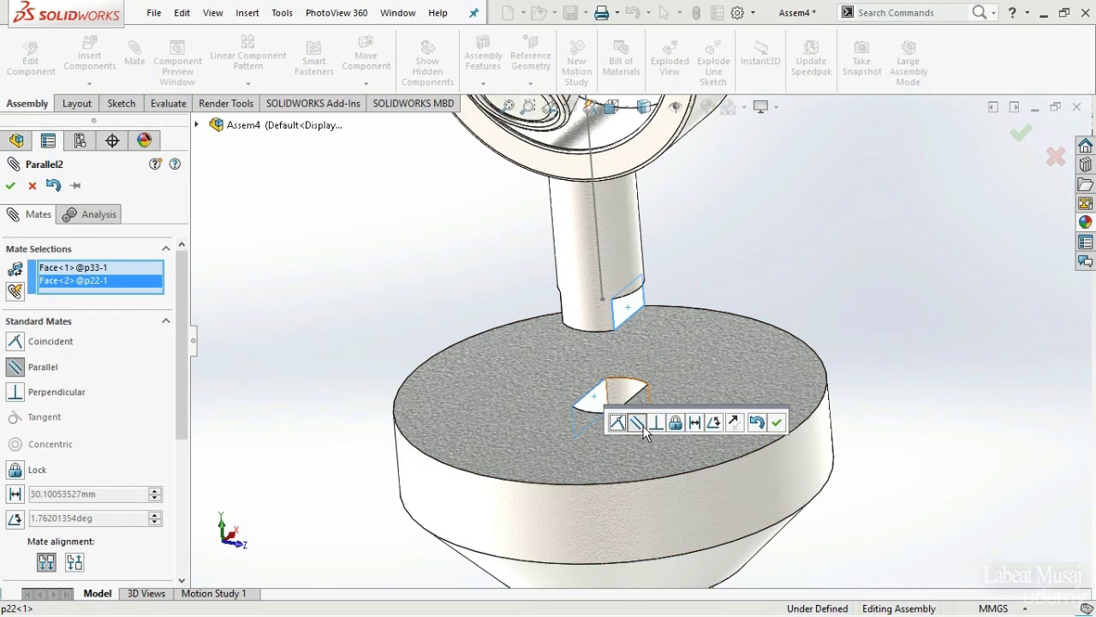
click(643, 423)
key(z)
key(z)
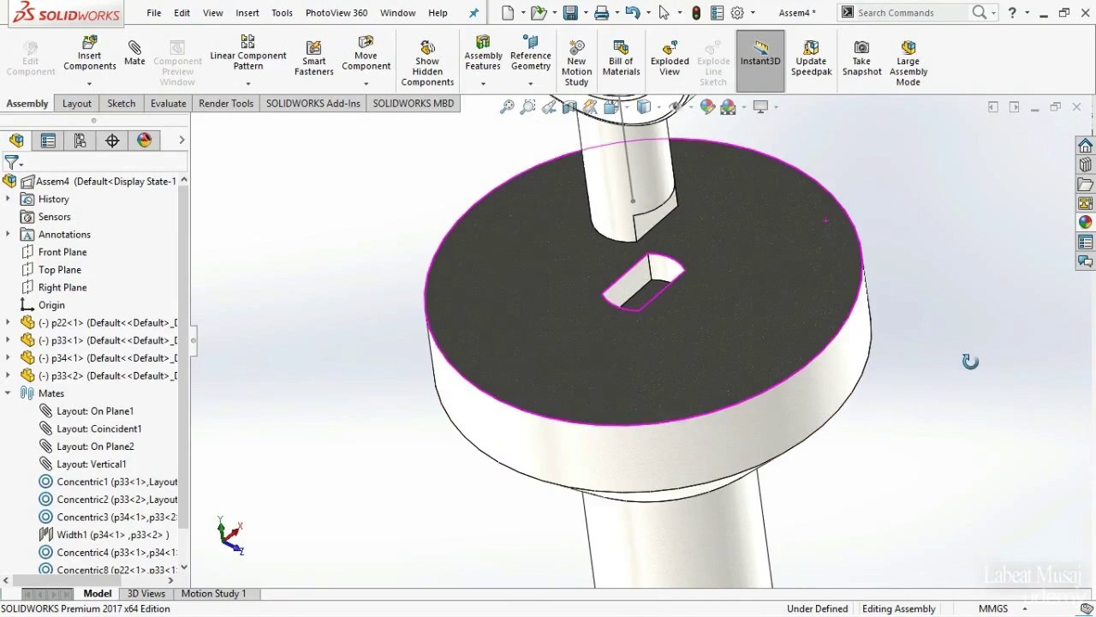
- Add a coincident mate between the floor of p22's slot and the end face of the lower p33 fork's shank
scroll(685, 266, down, 2)
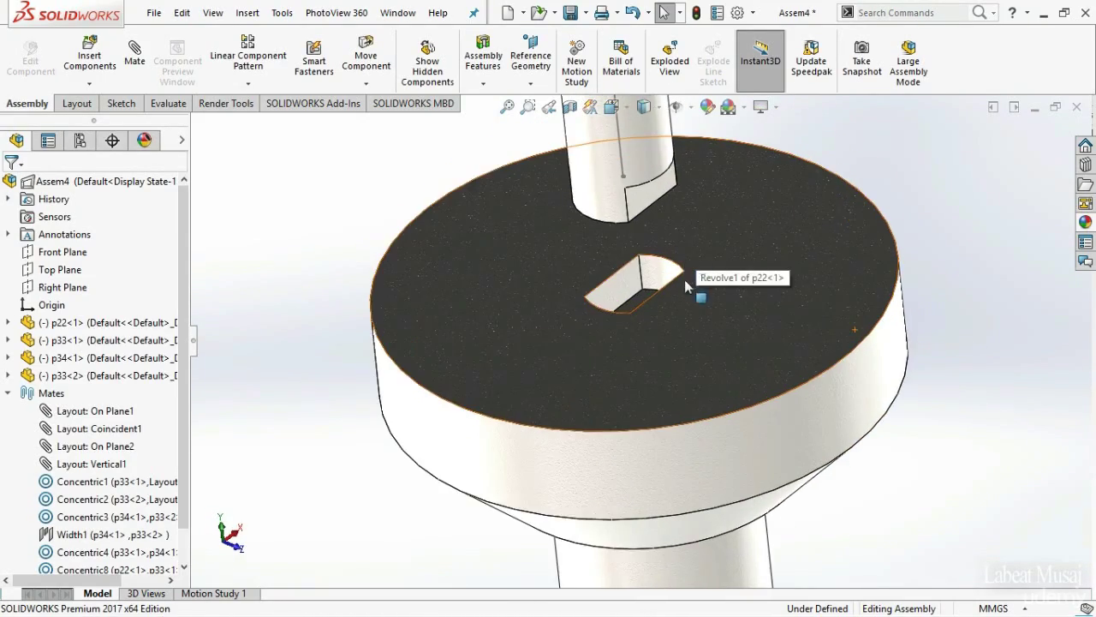
click(694, 300)
click(651, 302)
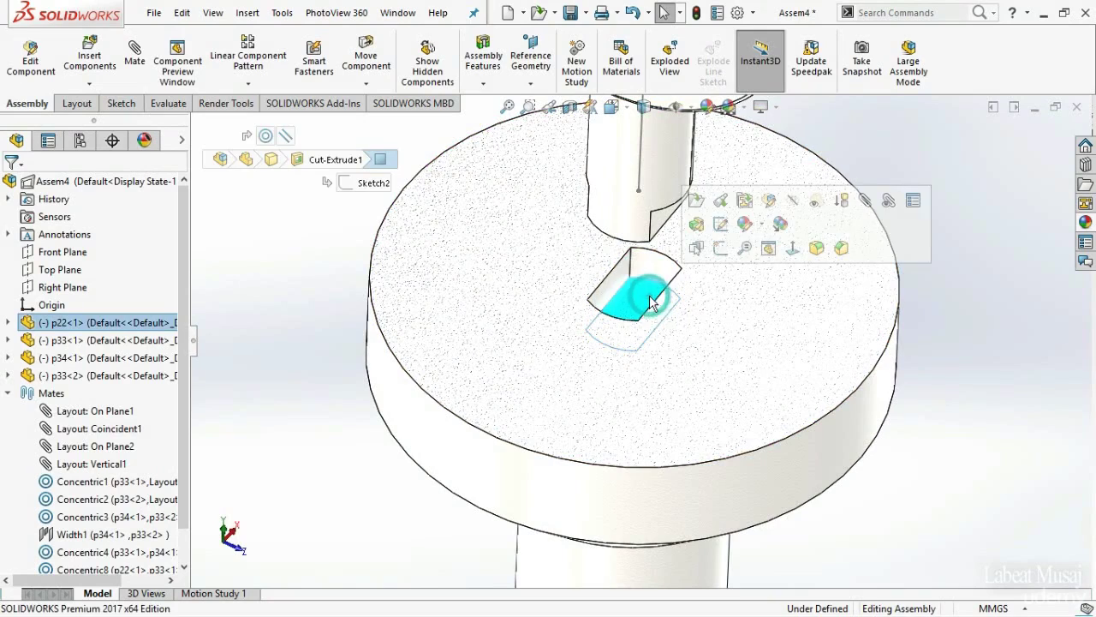
click(865, 206)
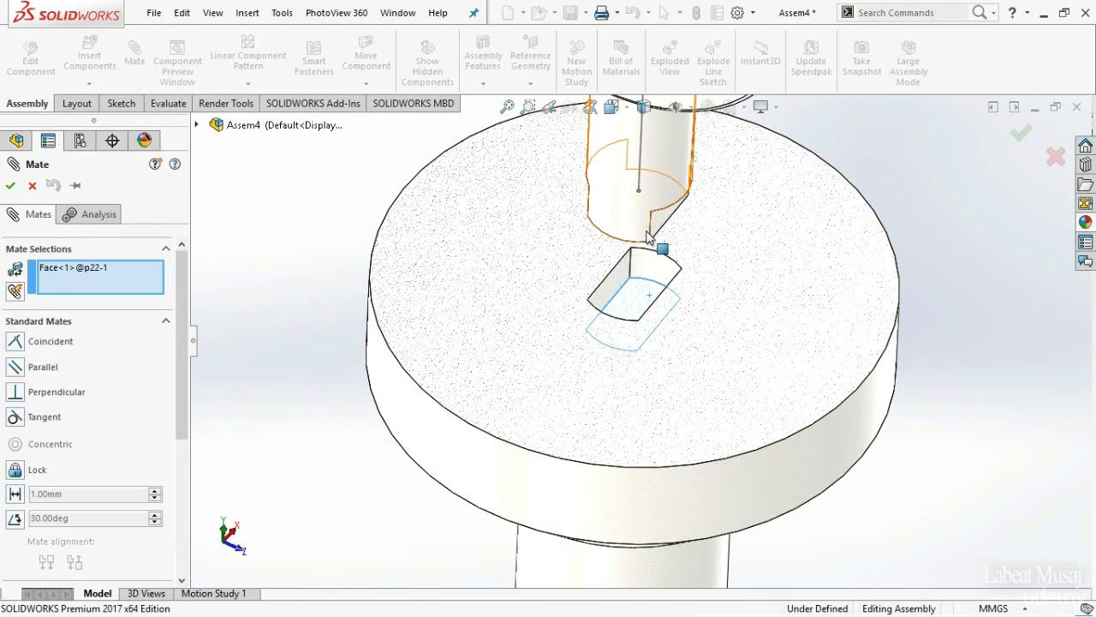
right_click(634, 228)
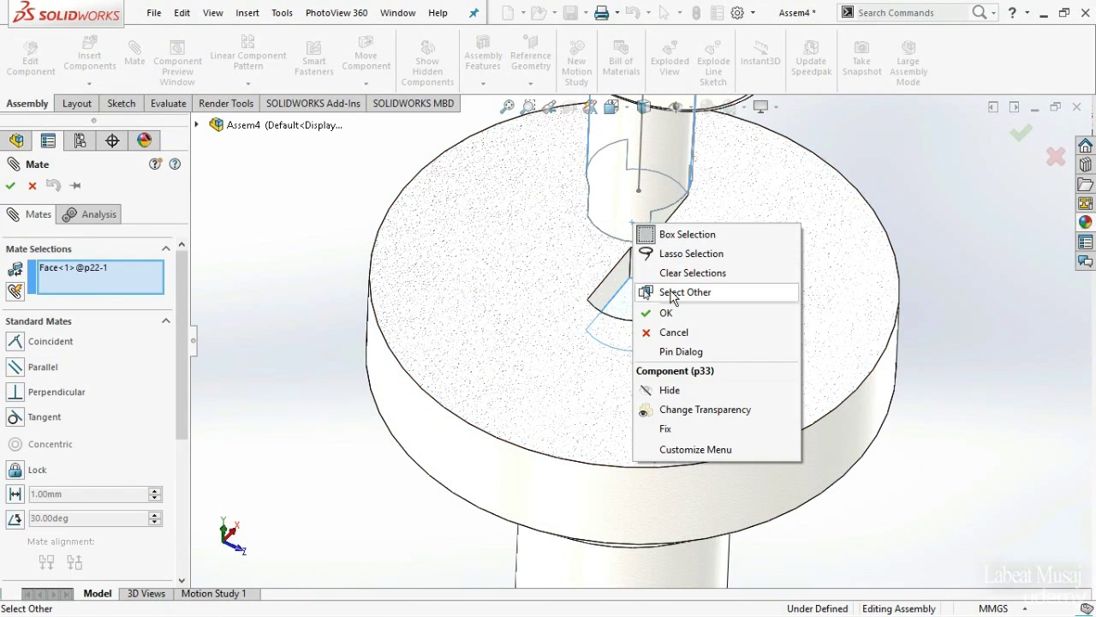
click(651, 290)
click(632, 229)
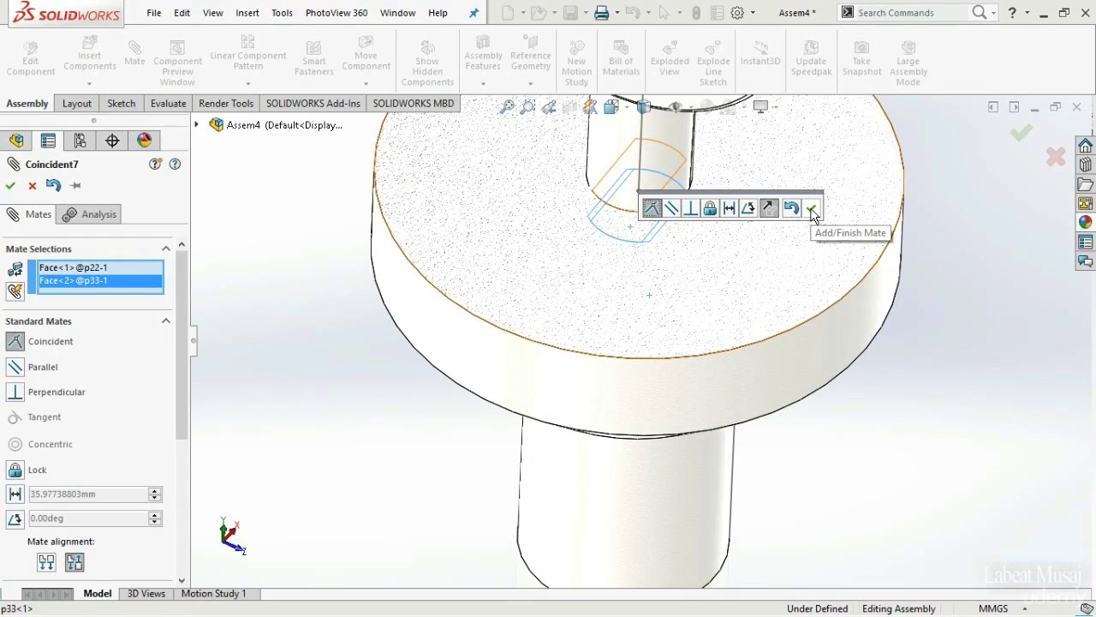
click(812, 211)
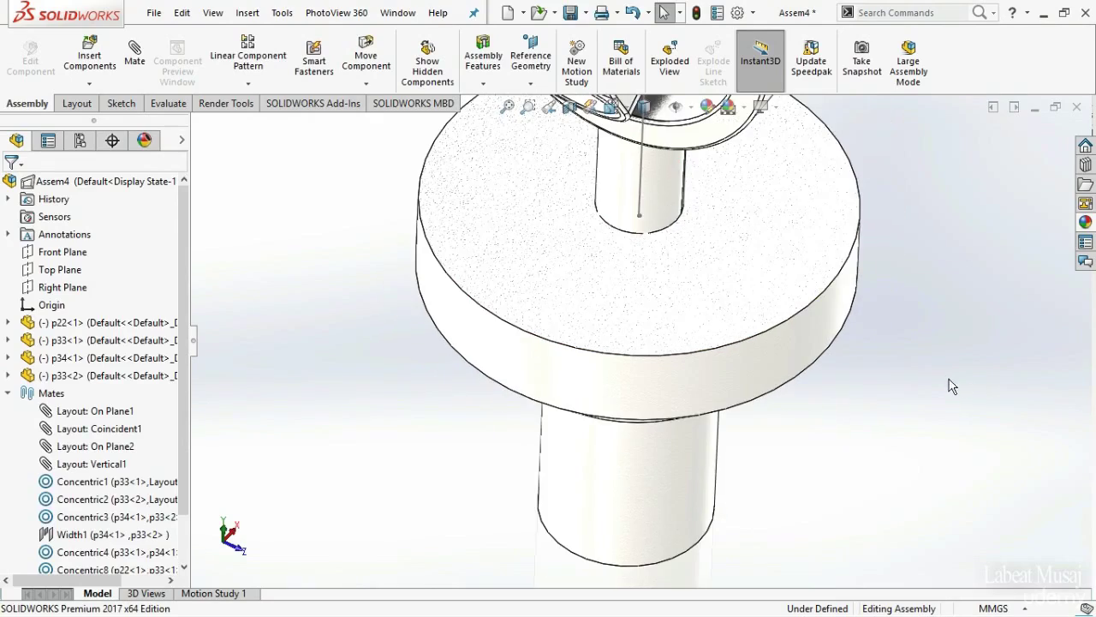
- Copy the mated p22 part and place the second instance beside the upper p33 fork
middle_drag(940, 372, 920, 362)
scroll(668, 225, up, 5)
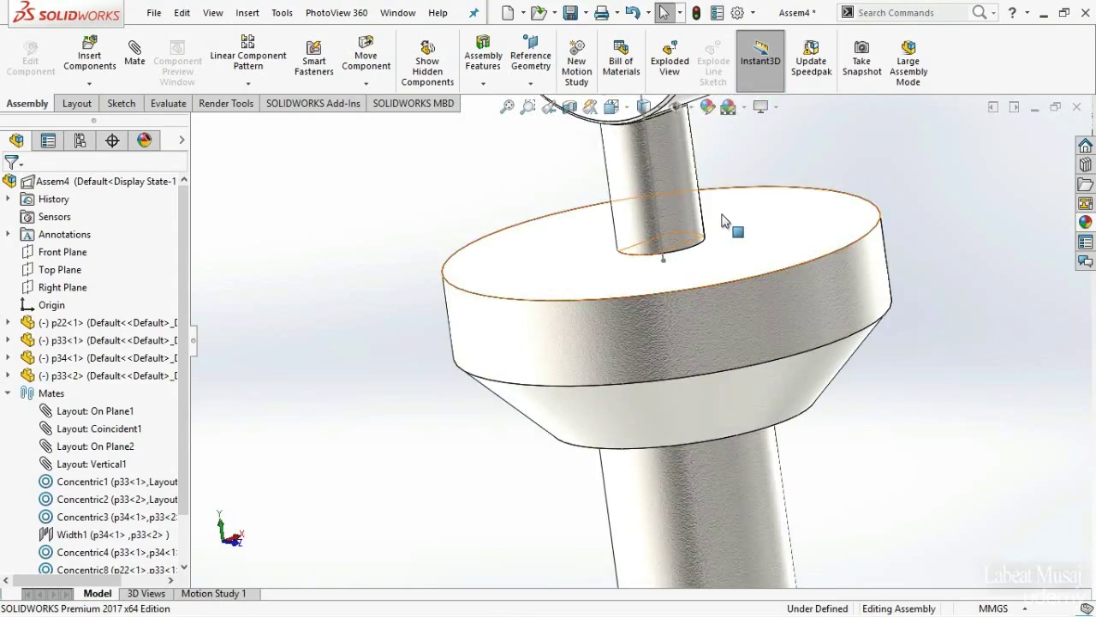
scroll(706, 190, up, 5)
scroll(712, 329, down, 5)
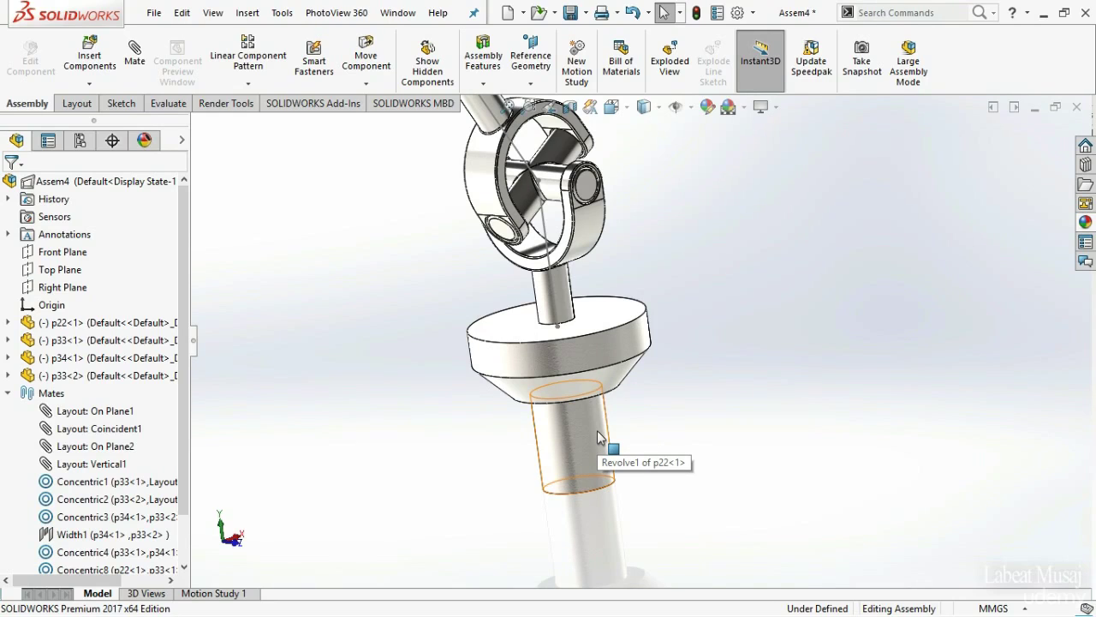
ctrl+drag(600, 437, 334, 255)
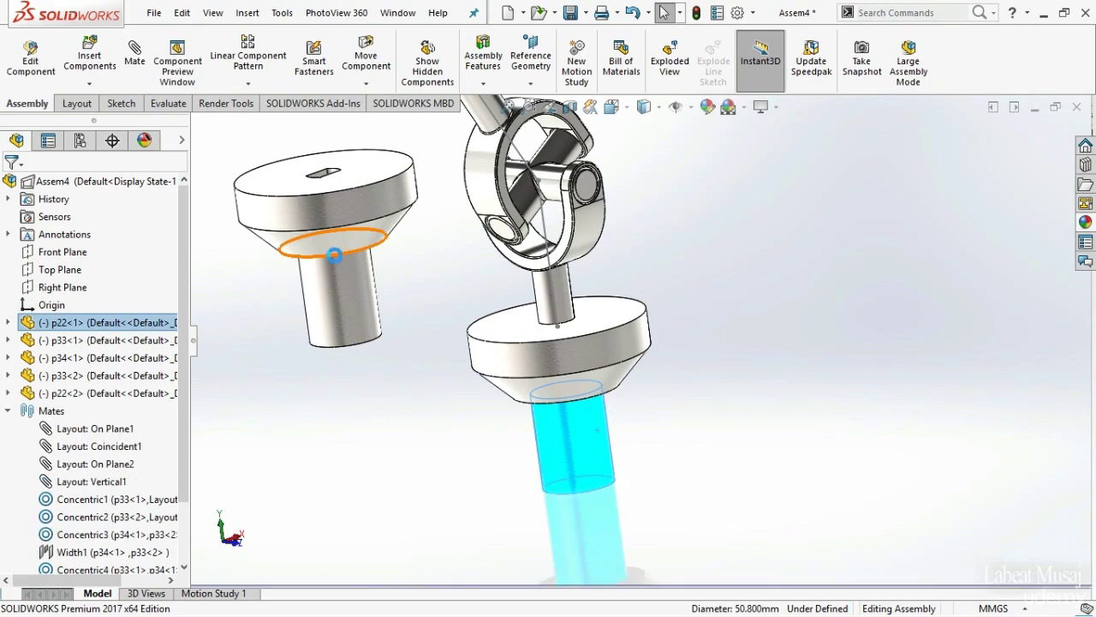
scroll(447, 315, up, 3)
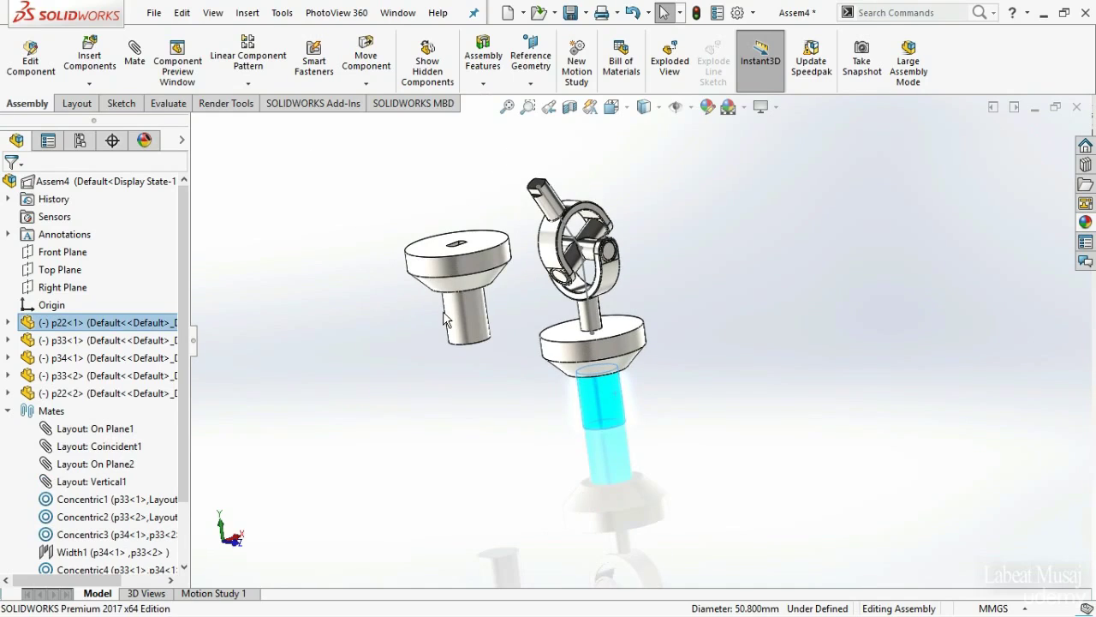
- Add a concentric mate between the copied p22's shaft and the upper p33 fork's shank, with the alignment flipped
click(463, 332)
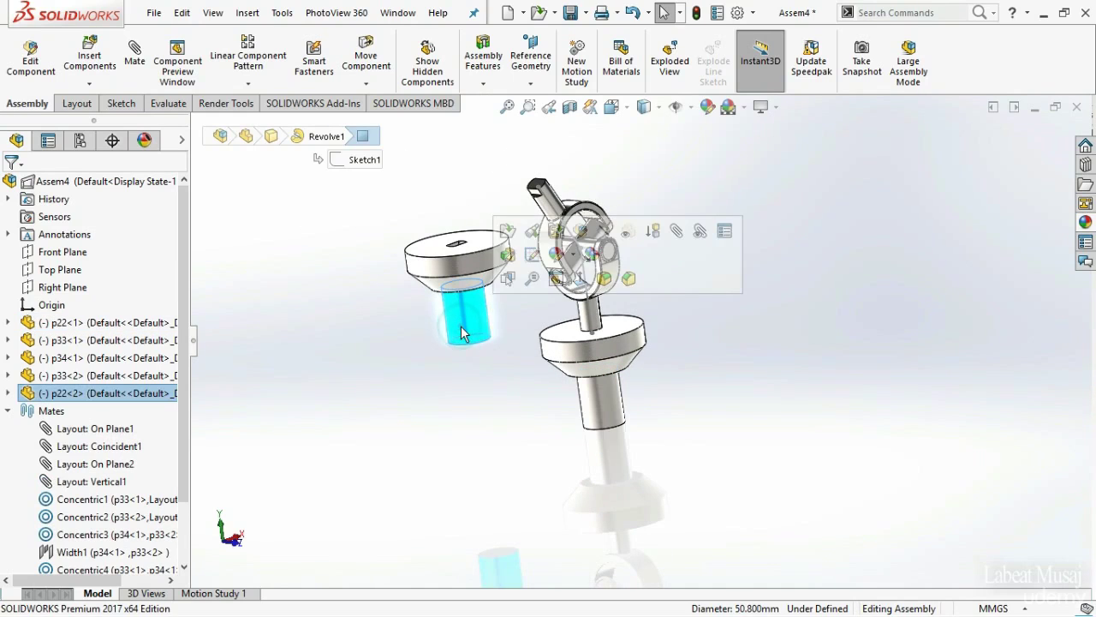
click(676, 231)
scroll(591, 224, down, 4)
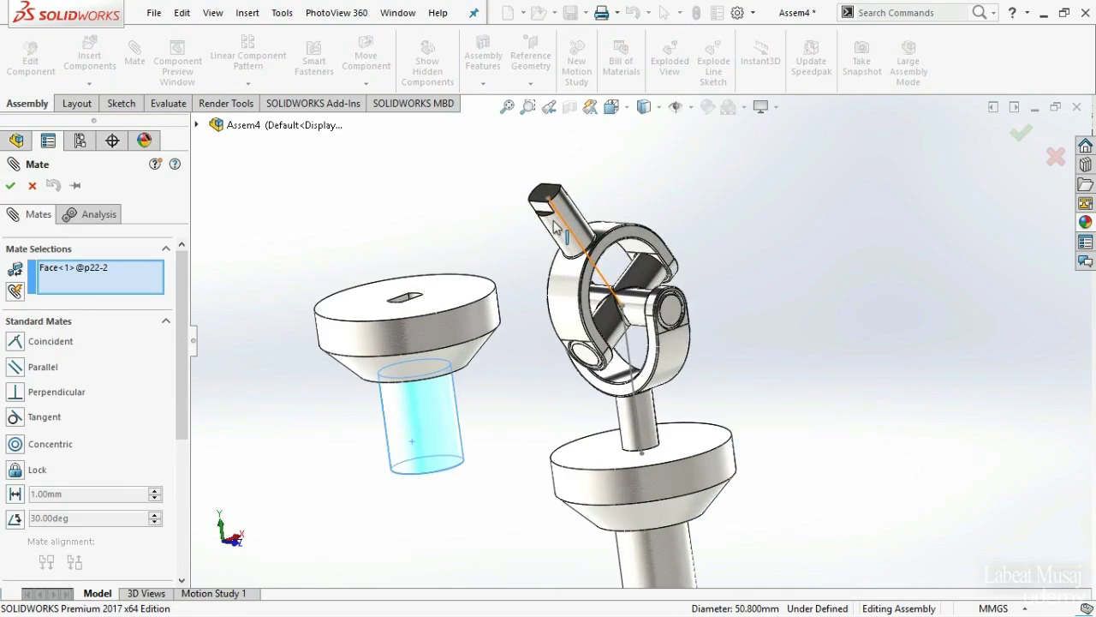
click(582, 233)
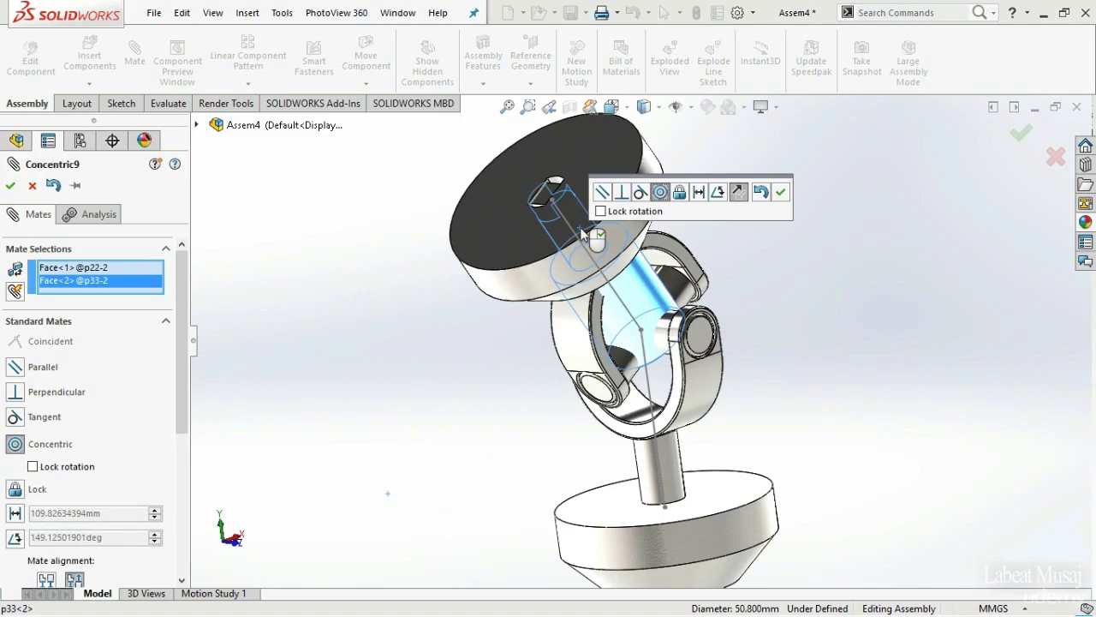
click(740, 193)
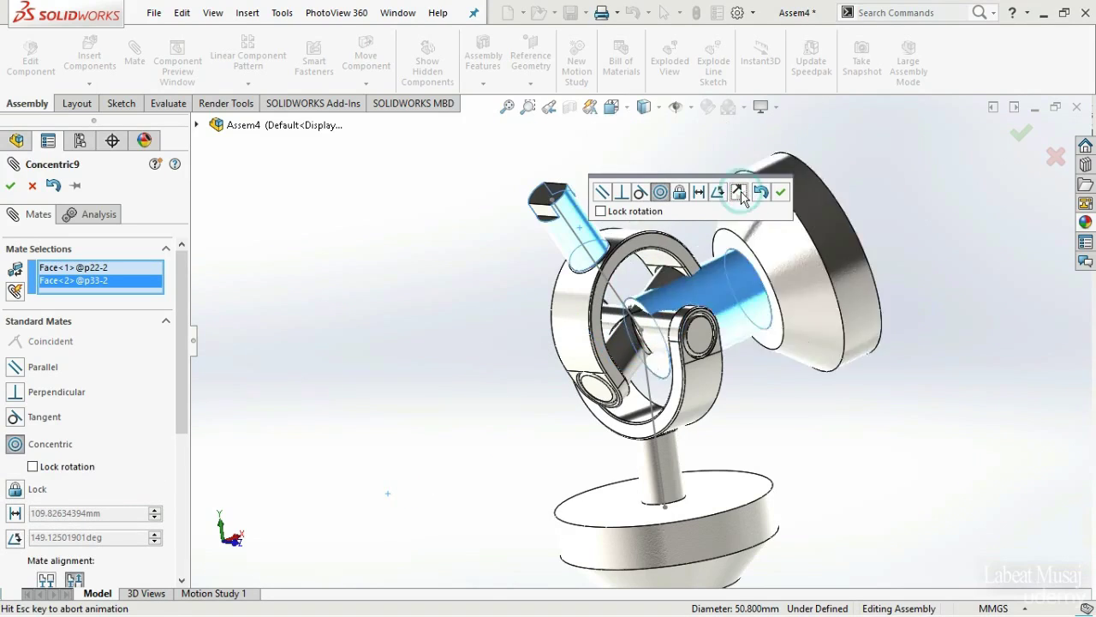
click(779, 194)
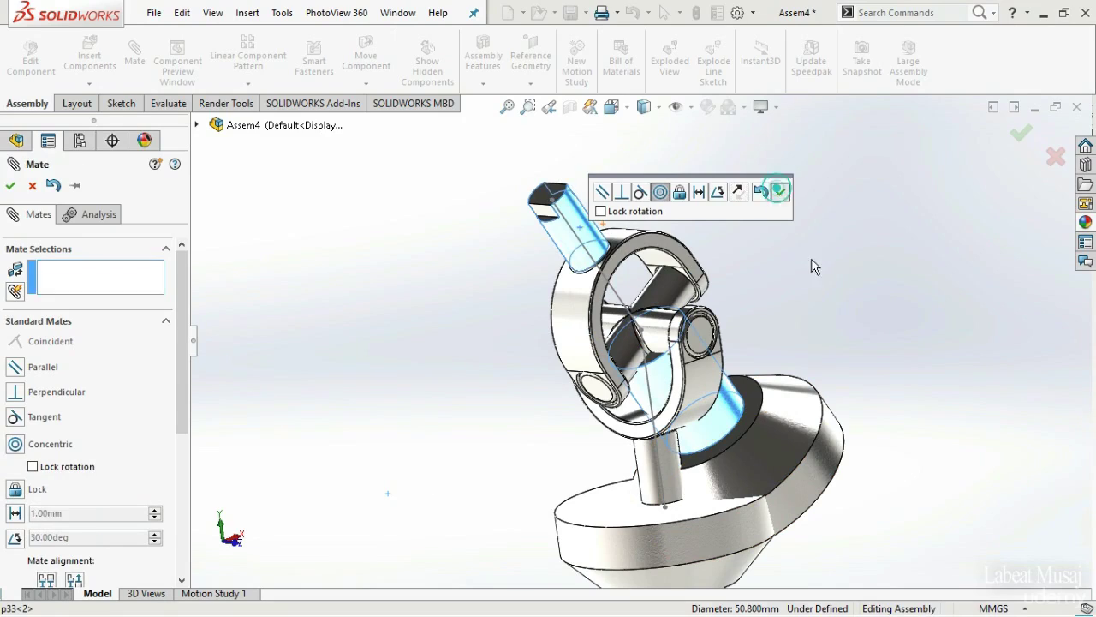
key(Escape)
- Slide the copied p22 along its axis to just beyond the free end of the upper p33 fork's shank
drag(768, 399, 589, 161)
scroll(584, 246, down, 5)
middle_drag(584, 247, 633, 233)
scroll(526, 232, up, 4)
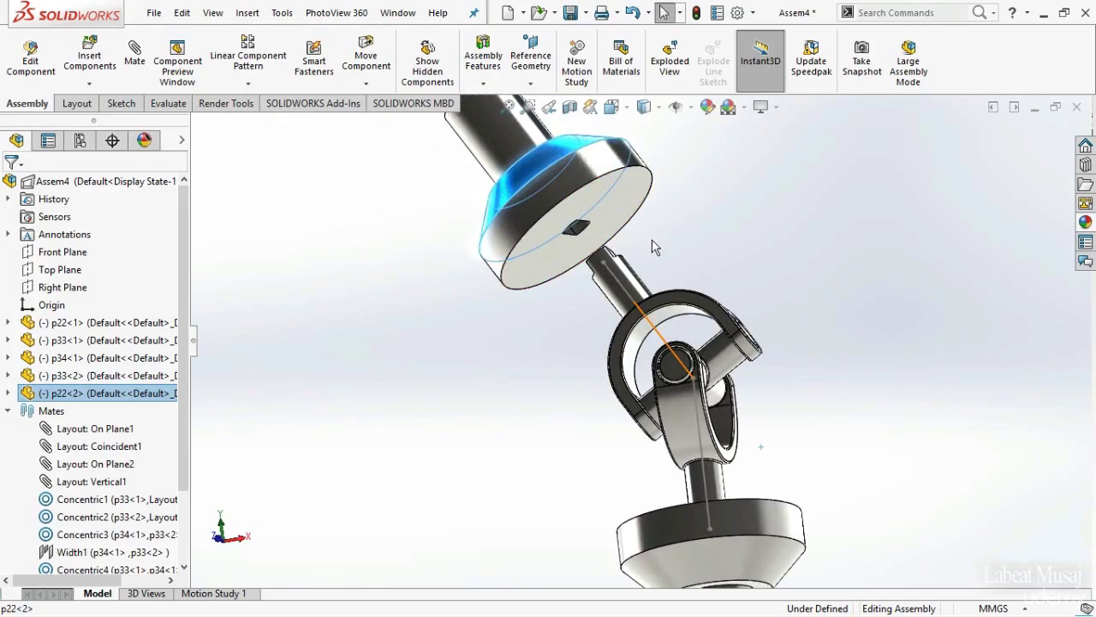
- Add a parallel mate between the flat on the upper p33 fork's shank and a side wall of the copied p22's slot
scroll(611, 254, down, 5)
middle_drag(634, 271, 585, 298)
click(586, 298)
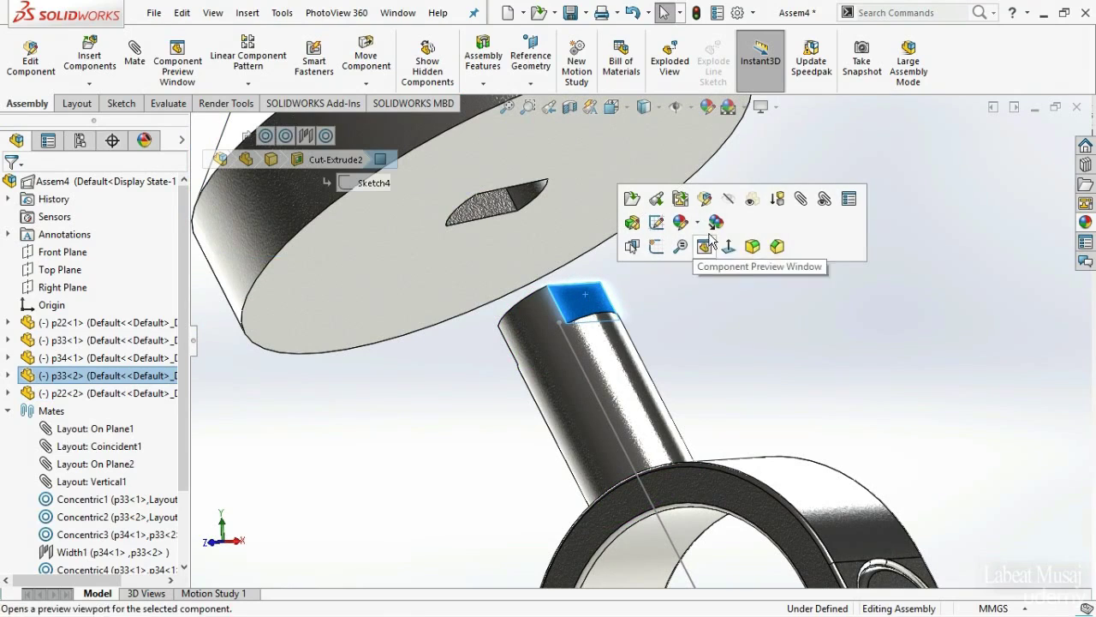
click(802, 203)
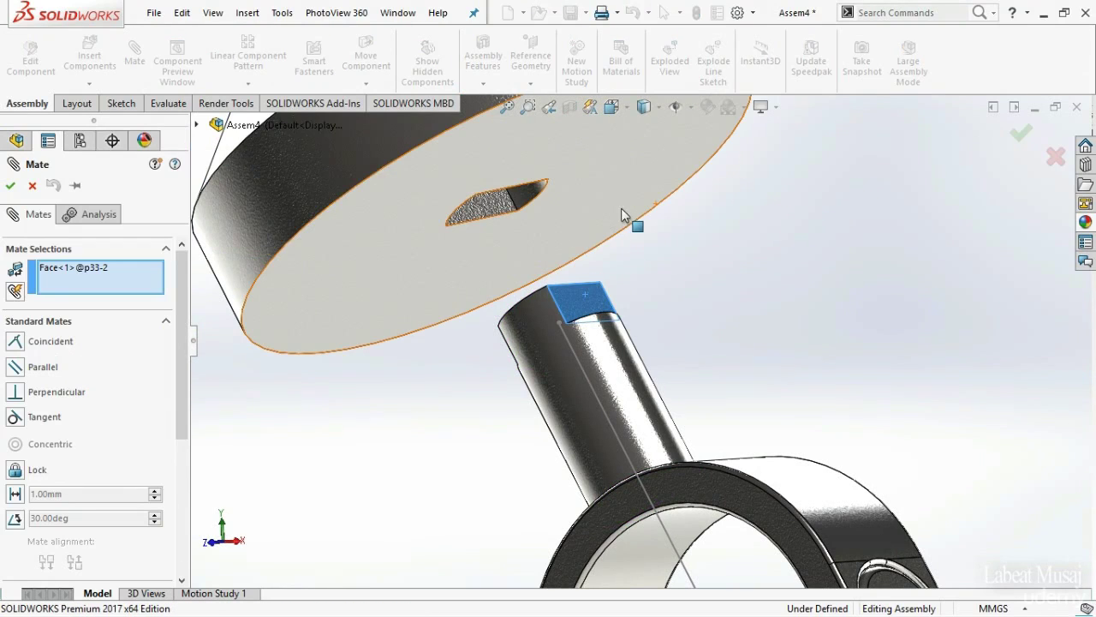
click(494, 206)
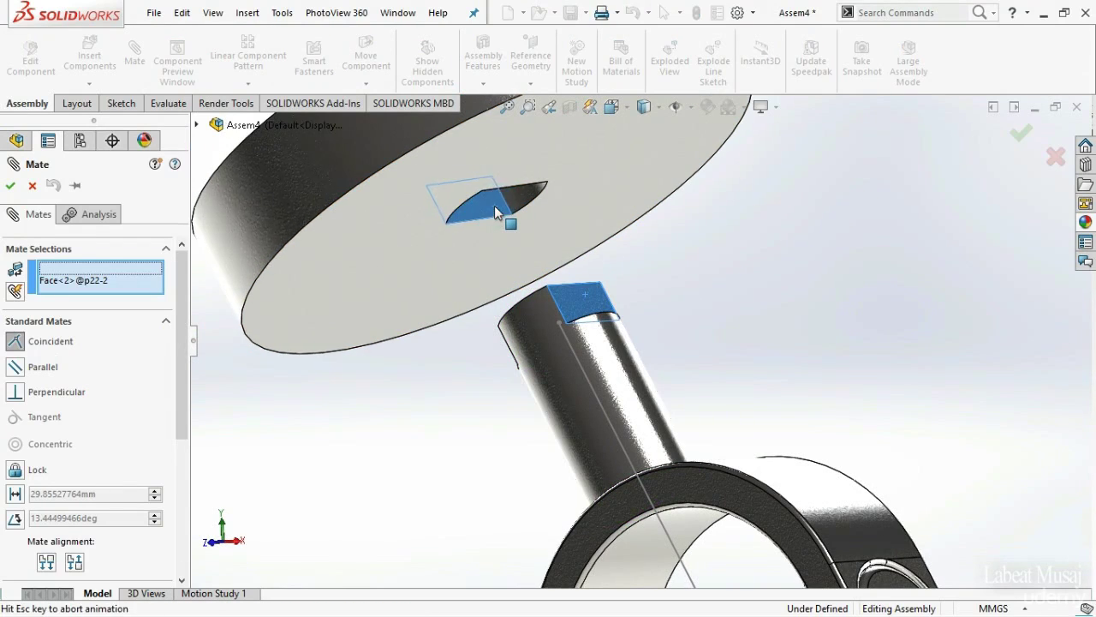
click(475, 186)
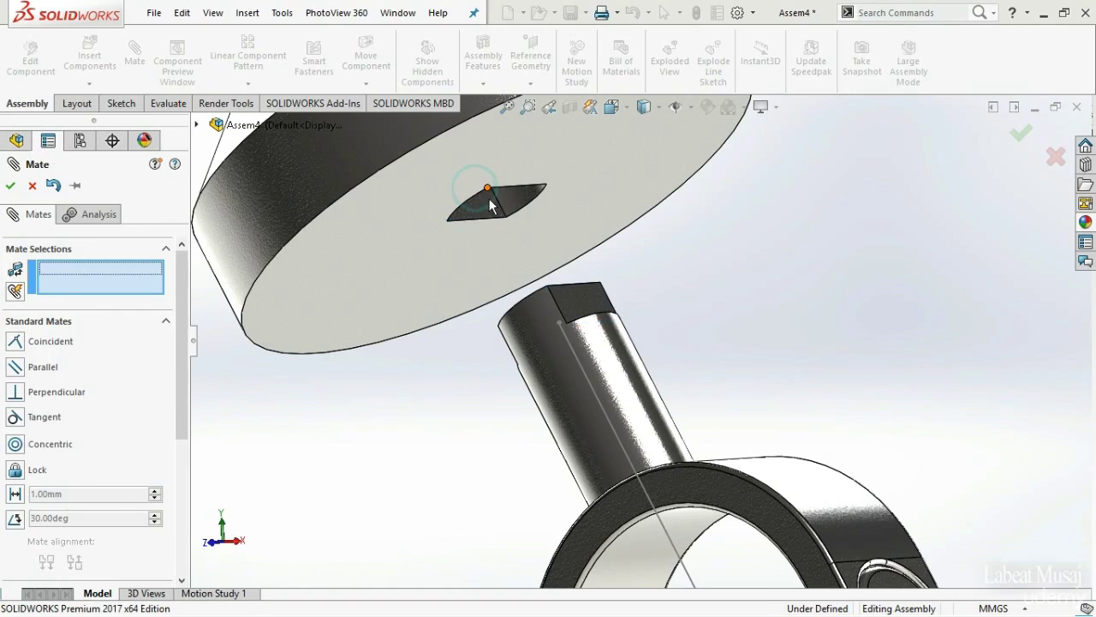
key(Return)
- Add a coincident mate between the floor of the copied p22's slot and the end face of the upper p33 fork's shank
middle_drag(501, 210, 489, 178)
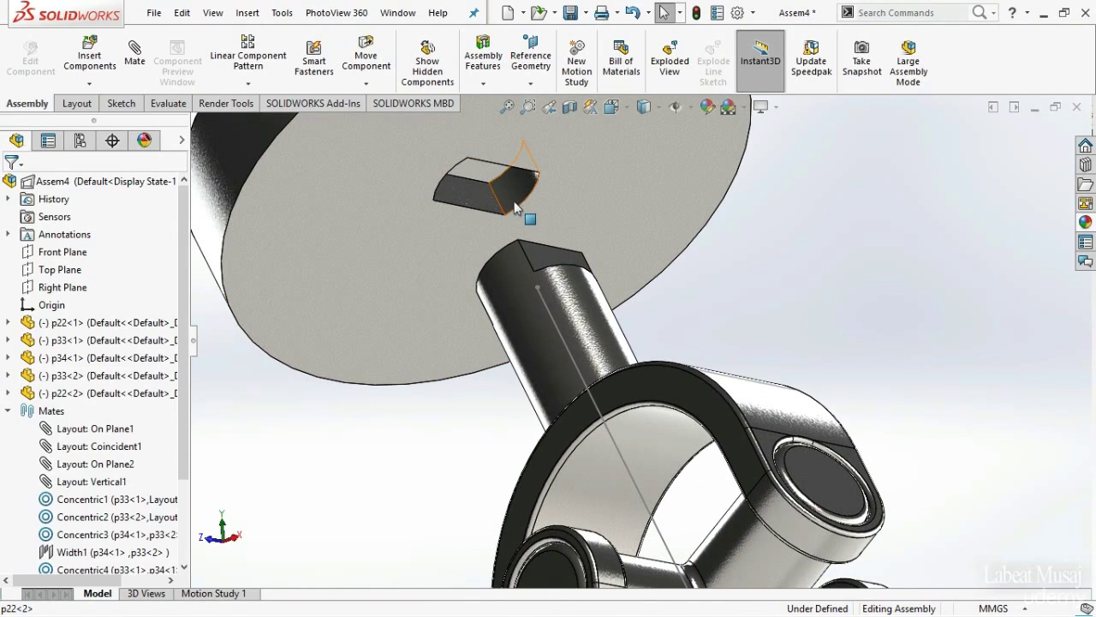
click(483, 175)
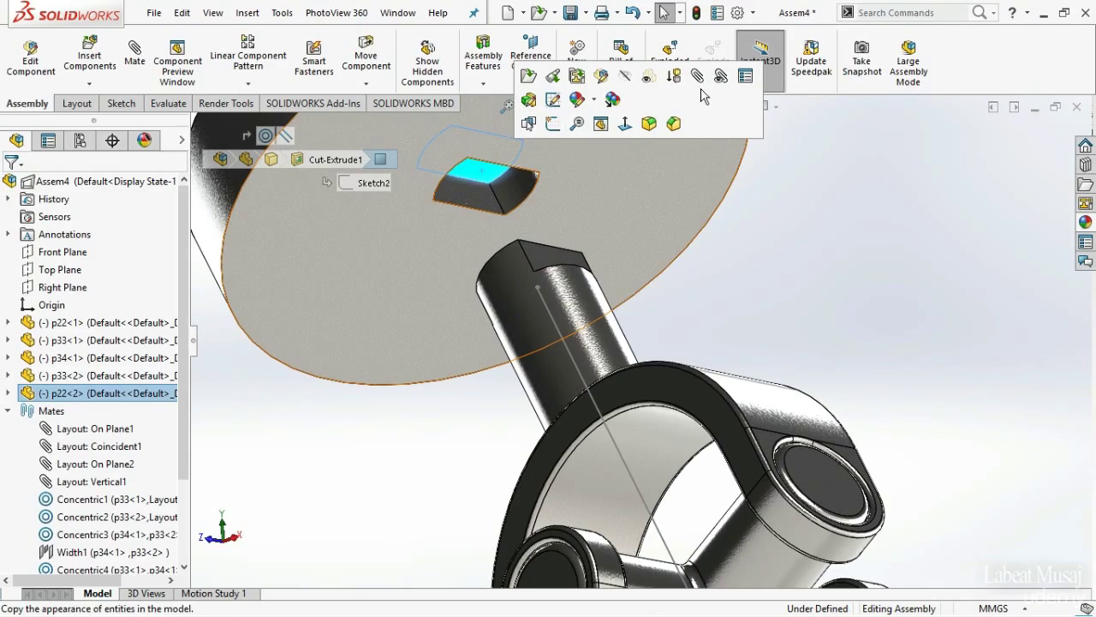
click(699, 82)
middle_drag(520, 245, 538, 385)
click(538, 385)
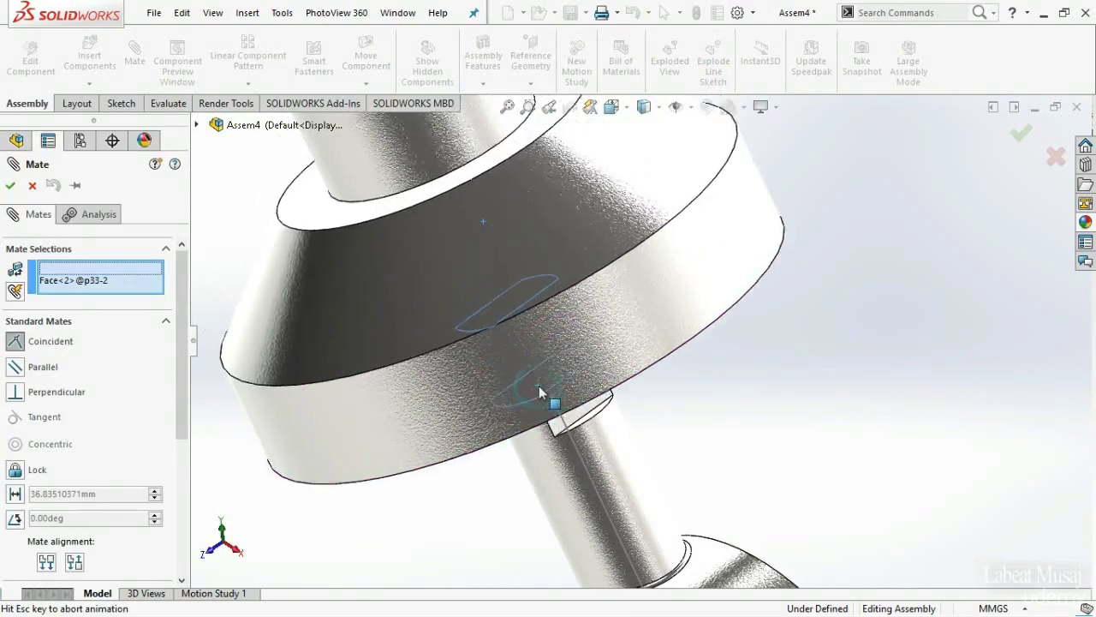
click(522, 413)
- Rotate the upper and the lower p22 parts about their axes to try the motion of the complete universal joint
scroll(818, 428, up, 5)
middle_drag(812, 422, 817, 359)
mouse_move(600, 246)
mouse_down()
mouse_move(656, 240)
mouse_move(611, 248)
mouse_up()
drag(526, 272, 524, 276)
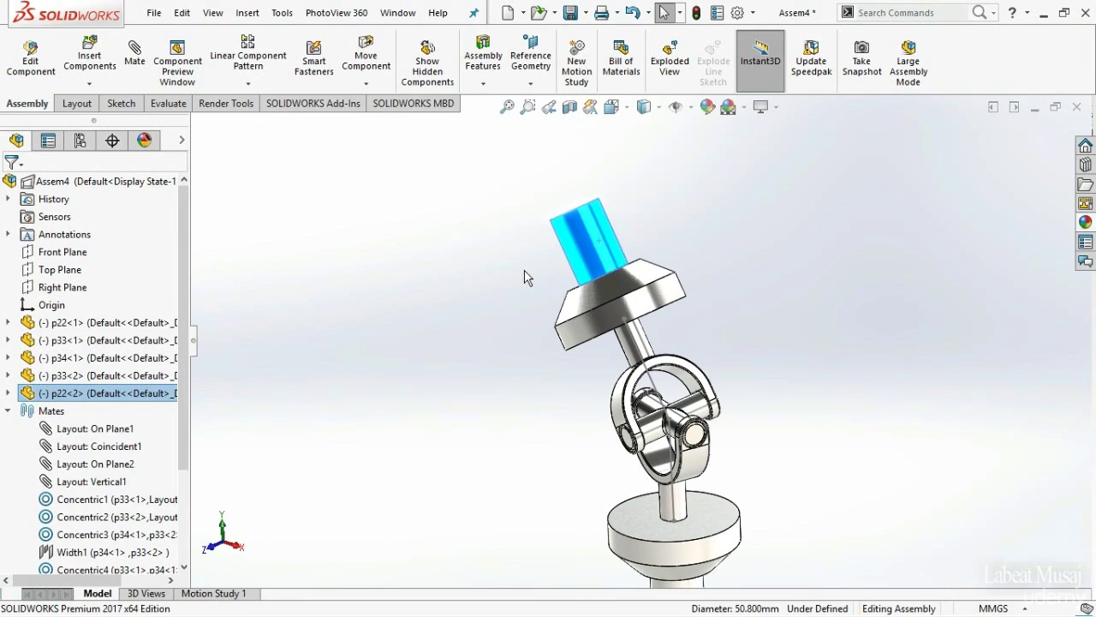
drag(647, 302, 539, 347)
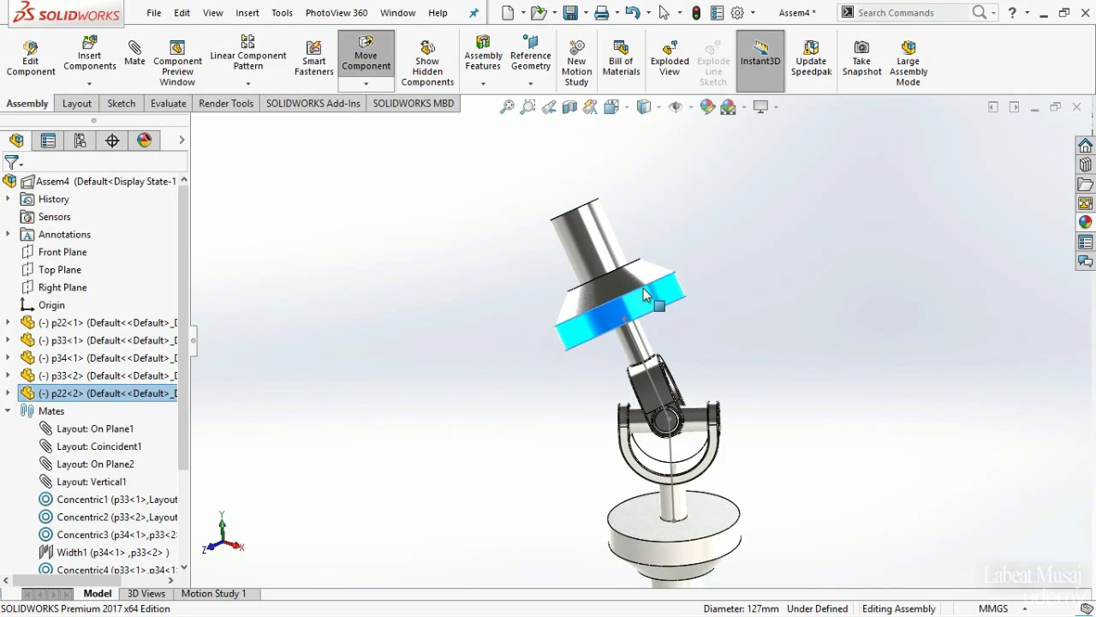
scroll(765, 384, up, 2)
middle_drag(766, 384, 789, 342)
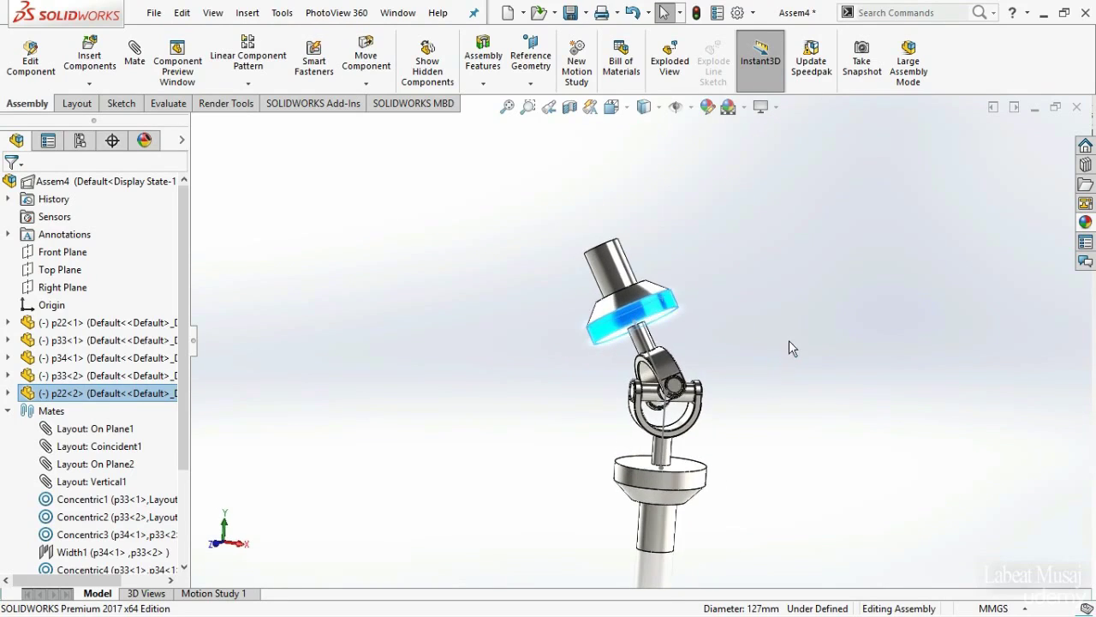
drag(660, 530, 774, 492)
scroll(667, 495, down, 3)
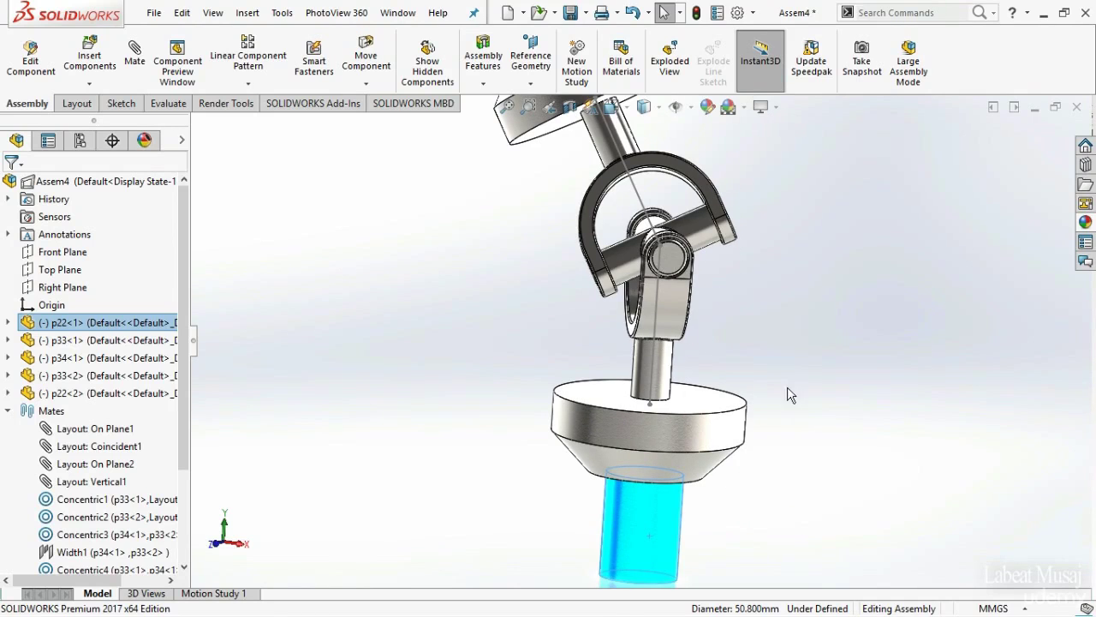
scroll(797, 374, up, 1)
middle_drag(798, 374, 843, 423)
click(822, 358)
scroll(820, 353, up, 1)
middle_drag(757, 367, 729, 340)
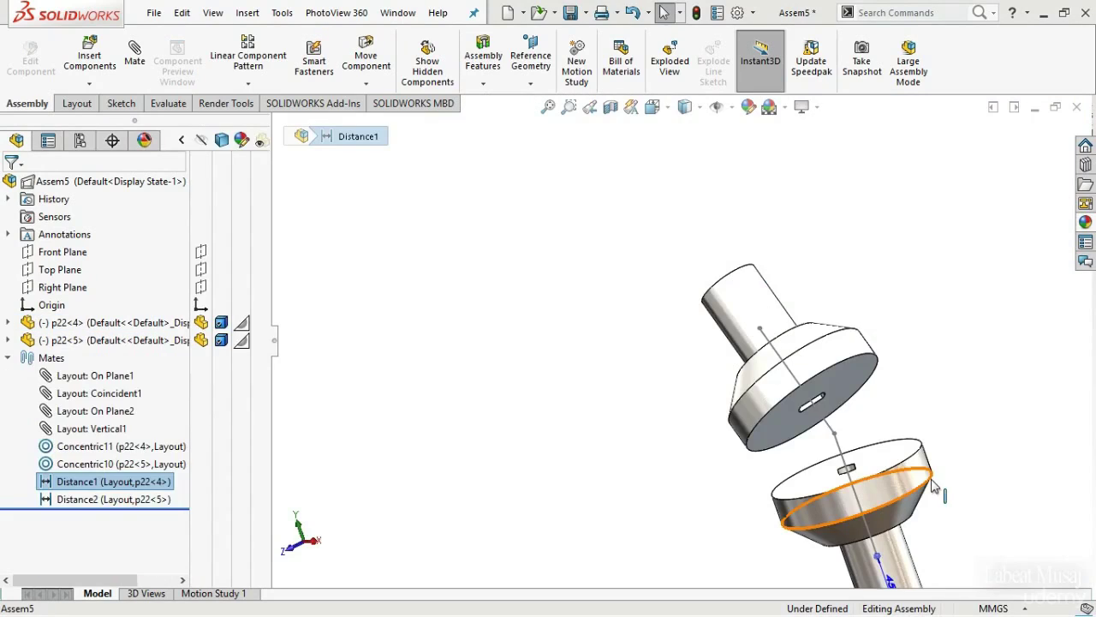
- Add a universal joint mate between the cylindrical shanks of the upper and the lower p22 in Assem5
middle_drag(925, 479, 912, 432)
click(912, 433)
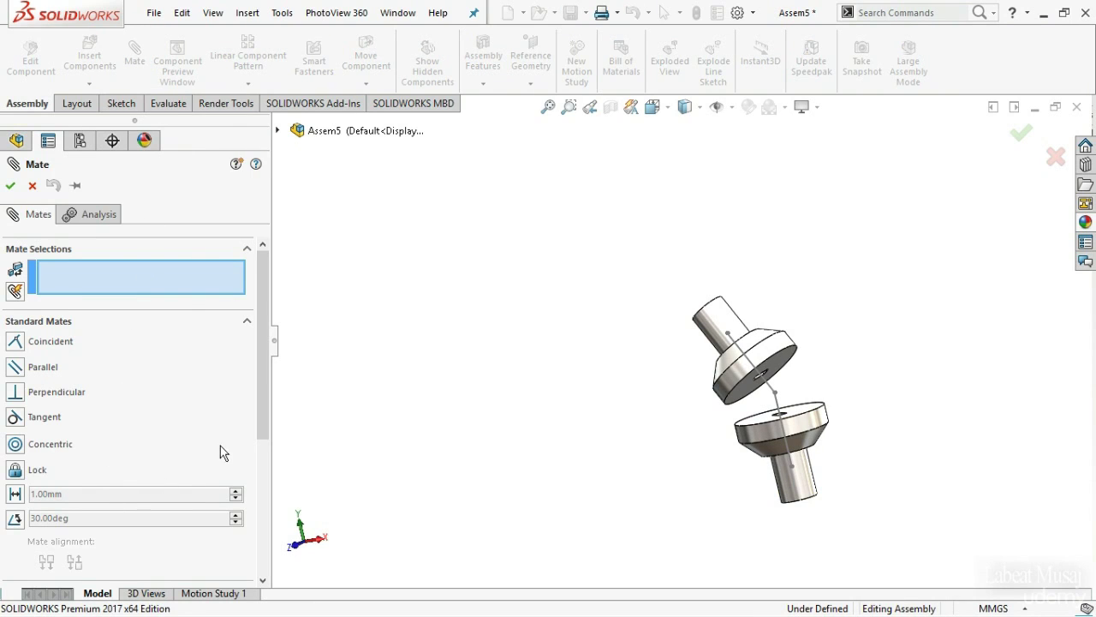
drag(256, 405, 265, 538)
click(107, 371)
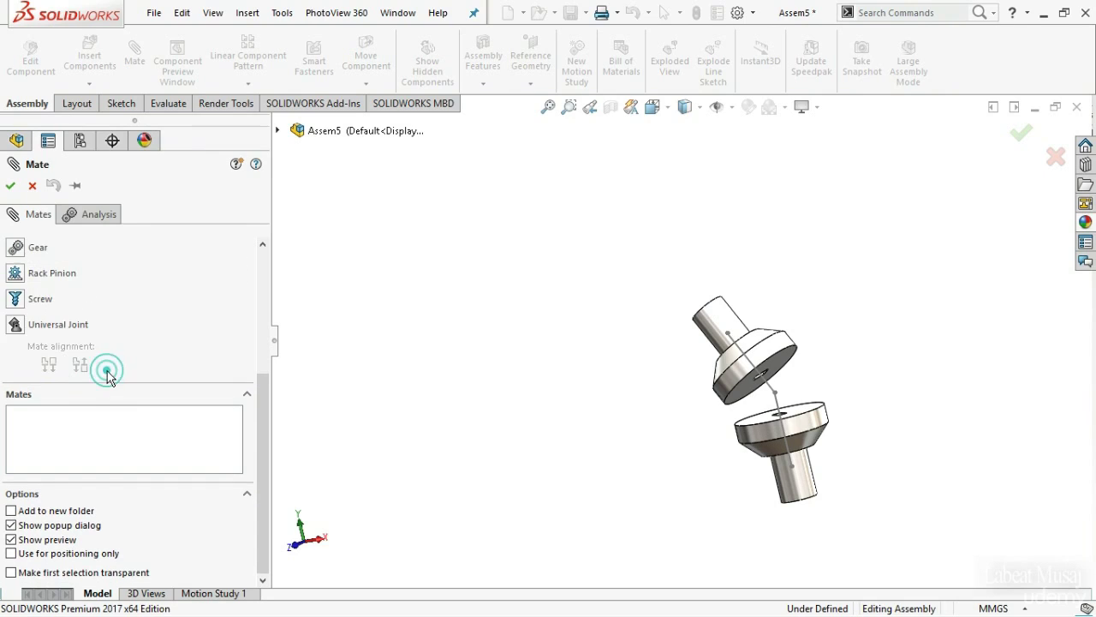
click(38, 325)
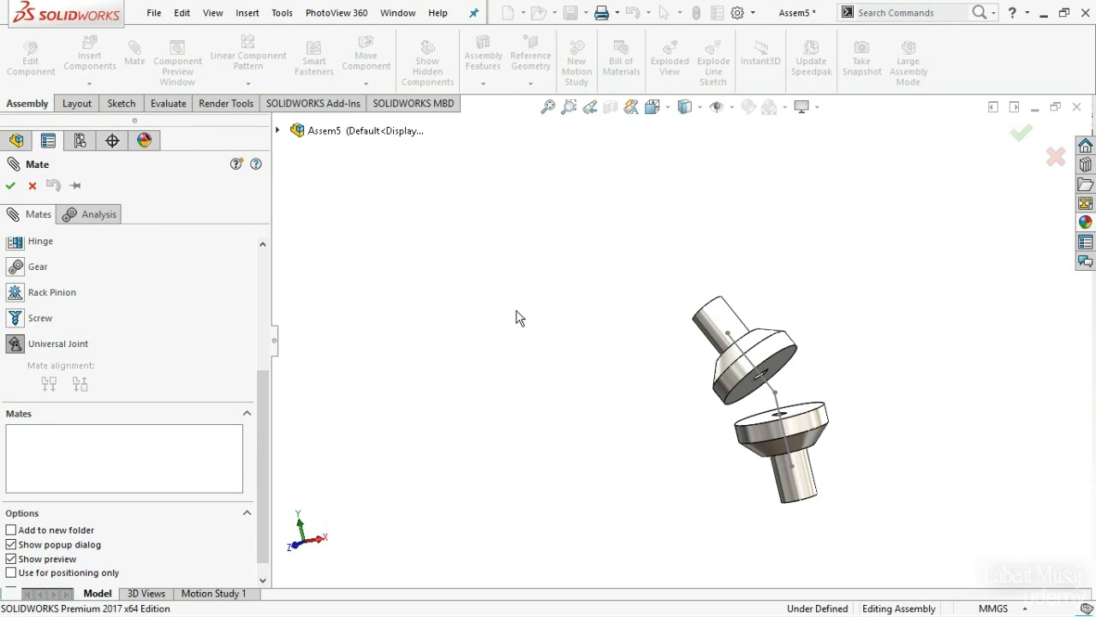
click(706, 322)
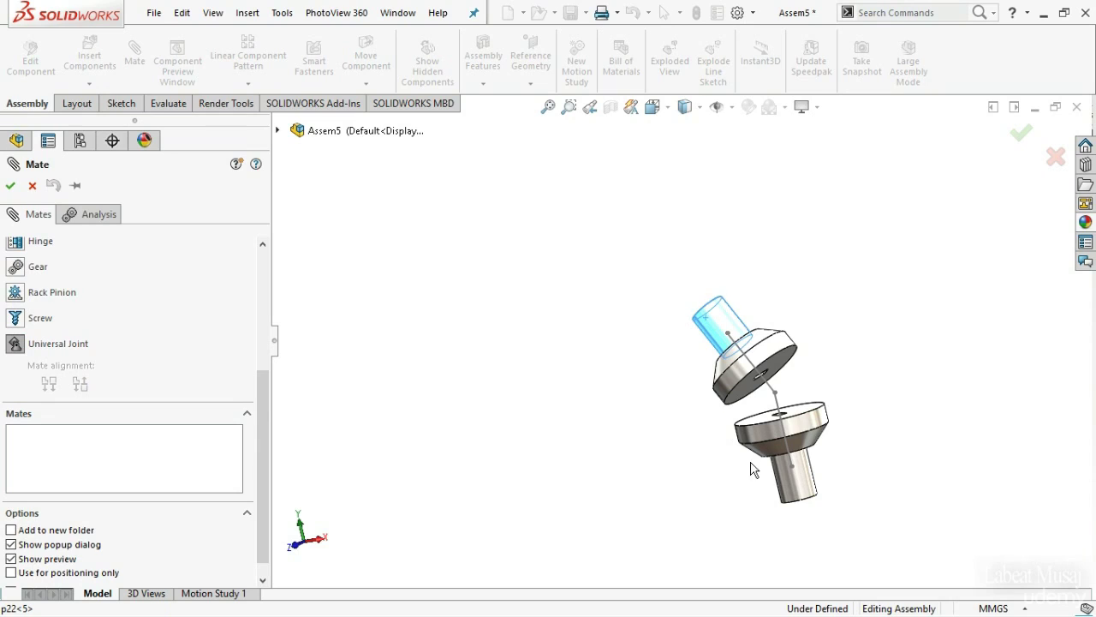
click(789, 490)
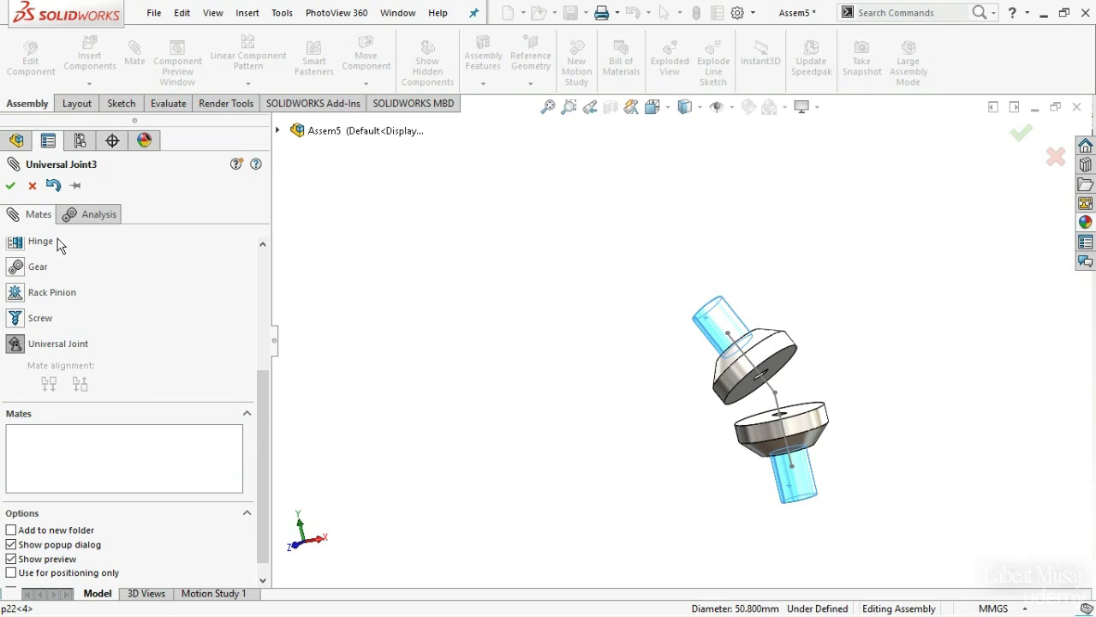
click(11, 186)
- Rotate the lower p22 about its axis to try the motion that the universal joint mate passes to the upper p22
scroll(775, 420, down, 5)
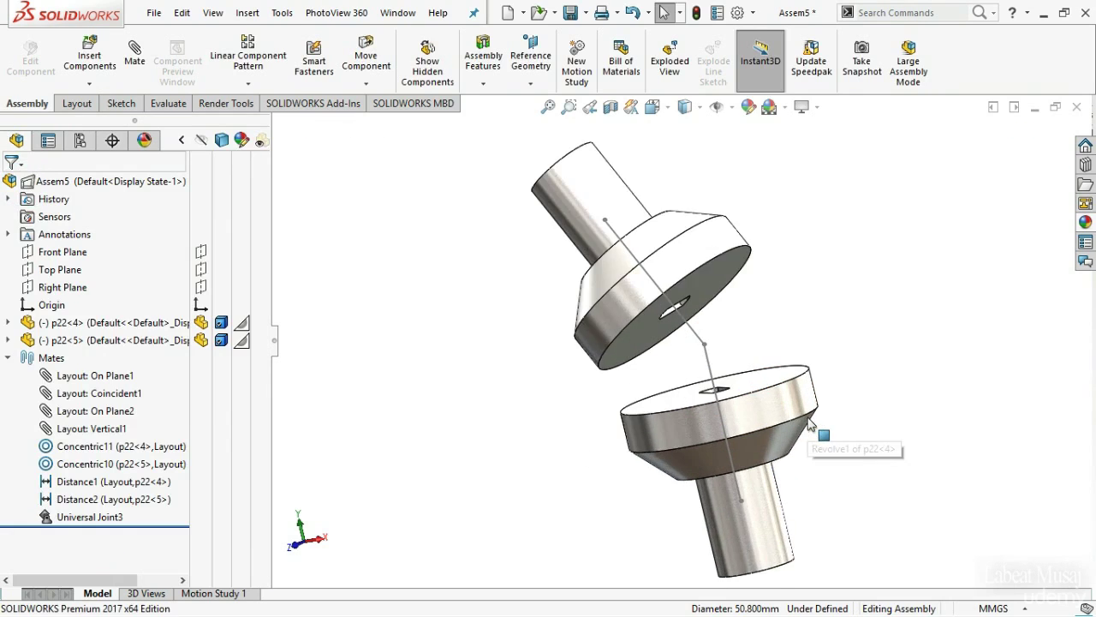
scroll(775, 409, down, 1)
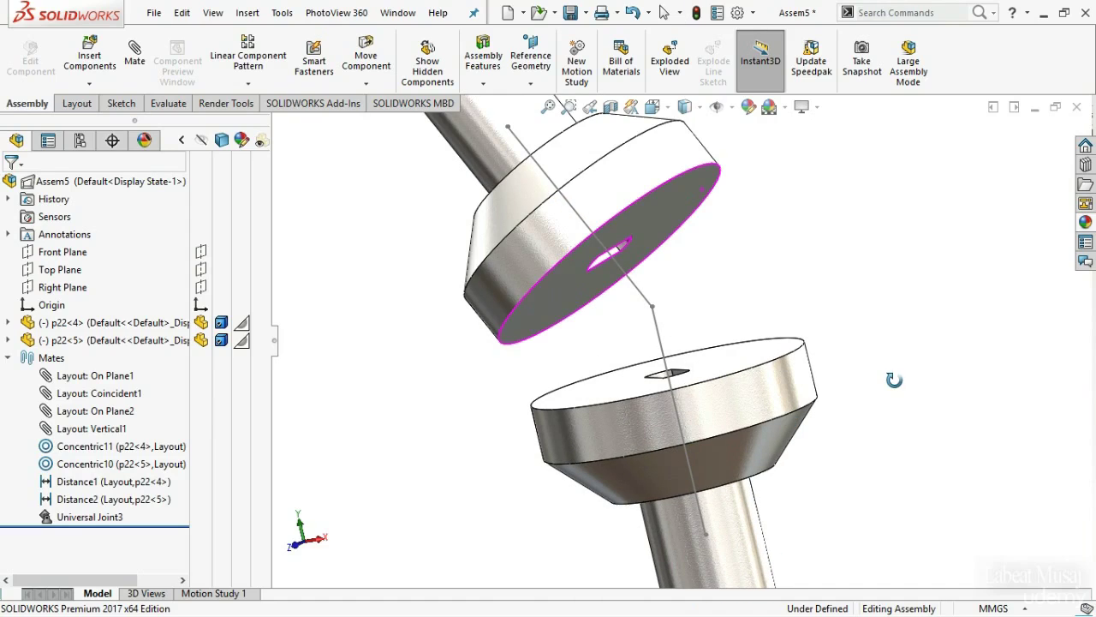
drag(739, 379, 633, 408)
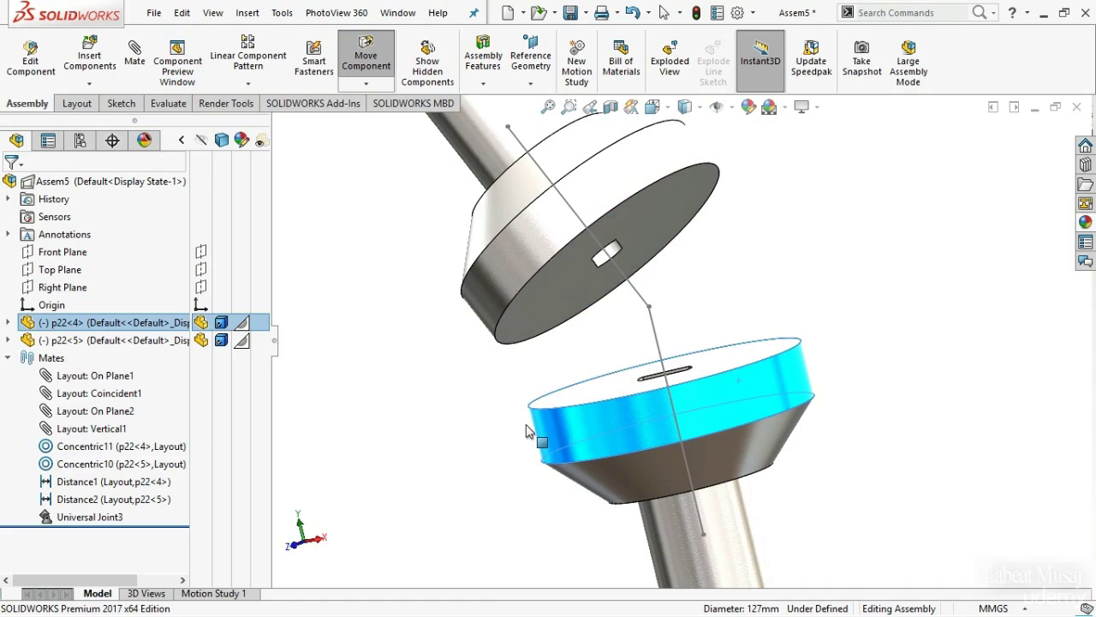
drag(882, 340, 894, 343)
middle_drag(824, 321, 760, 364)
scroll(725, 272, up, 2)
middle_drag(723, 269, 769, 279)
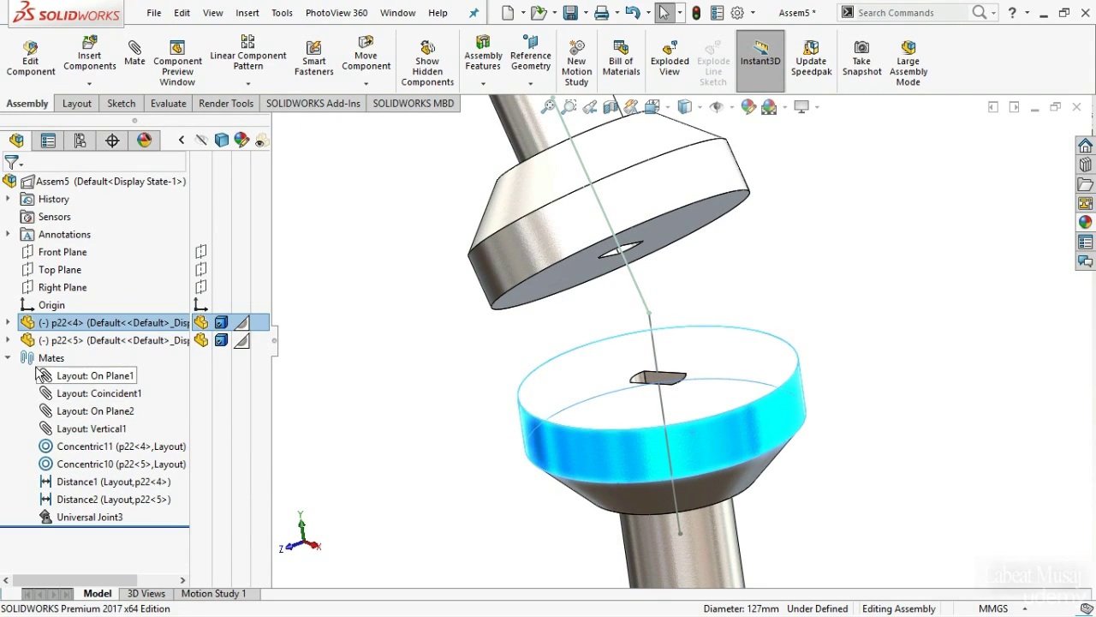
- Edit the layout to dimension the angle between its two lines at 180°, and rebuild the assembly
click(75, 104)
click(19, 57)
middle_drag(710, 277, 787, 232)
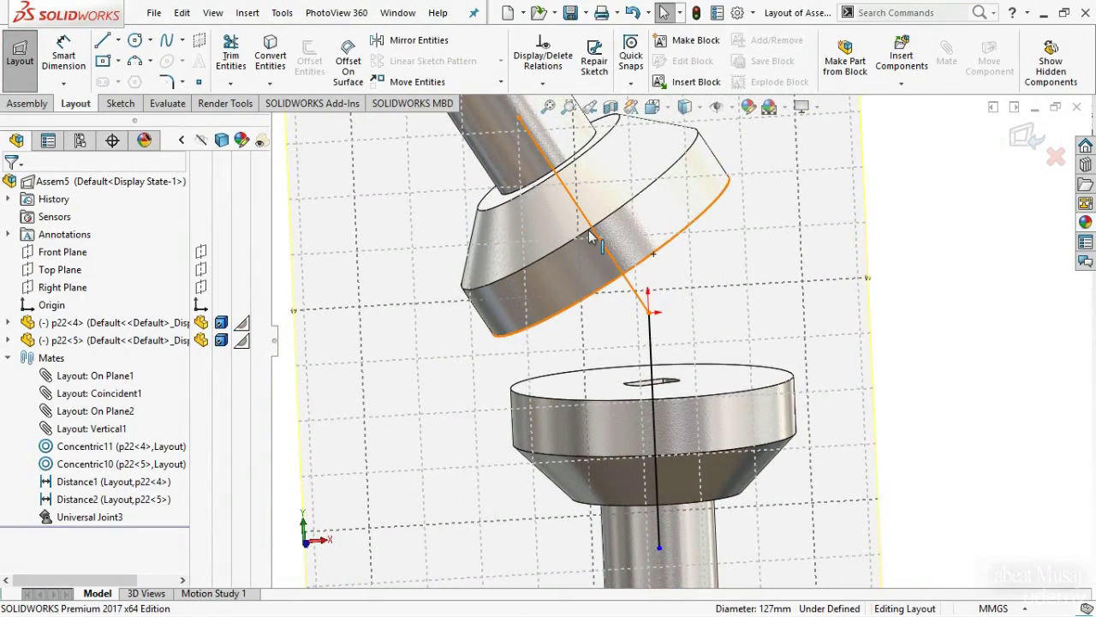
click(62, 47)
click(544, 154)
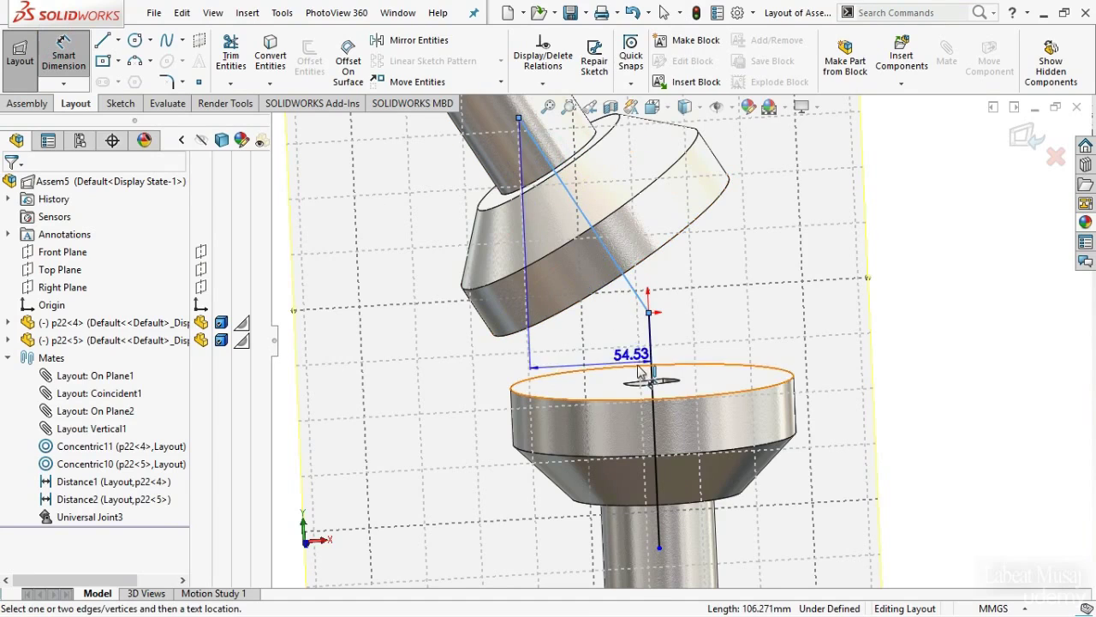
click(651, 347)
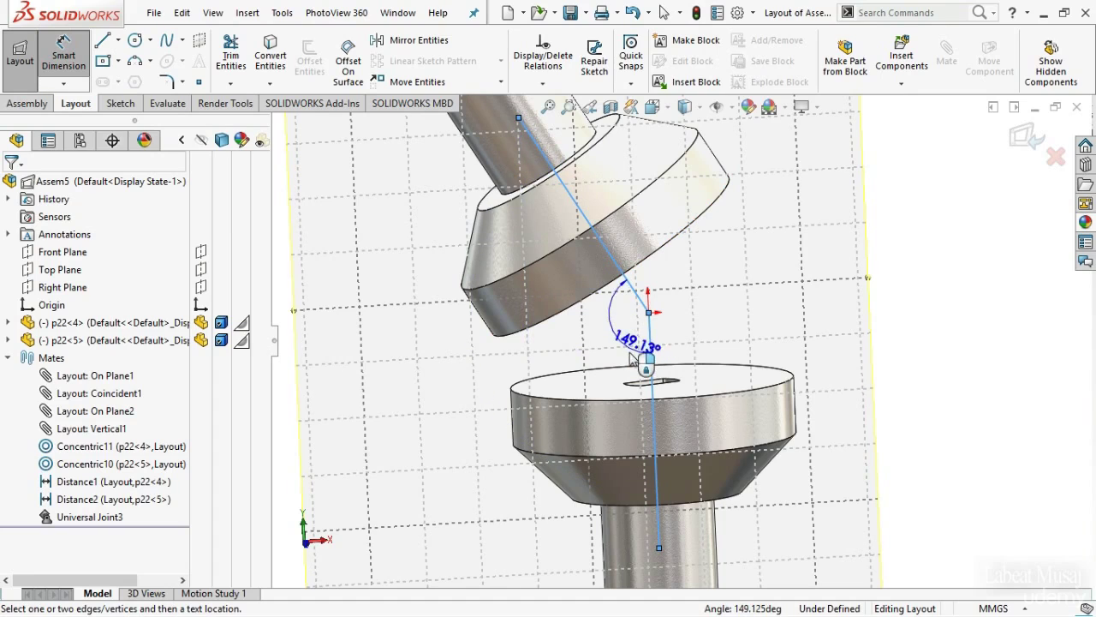
click(622, 351)
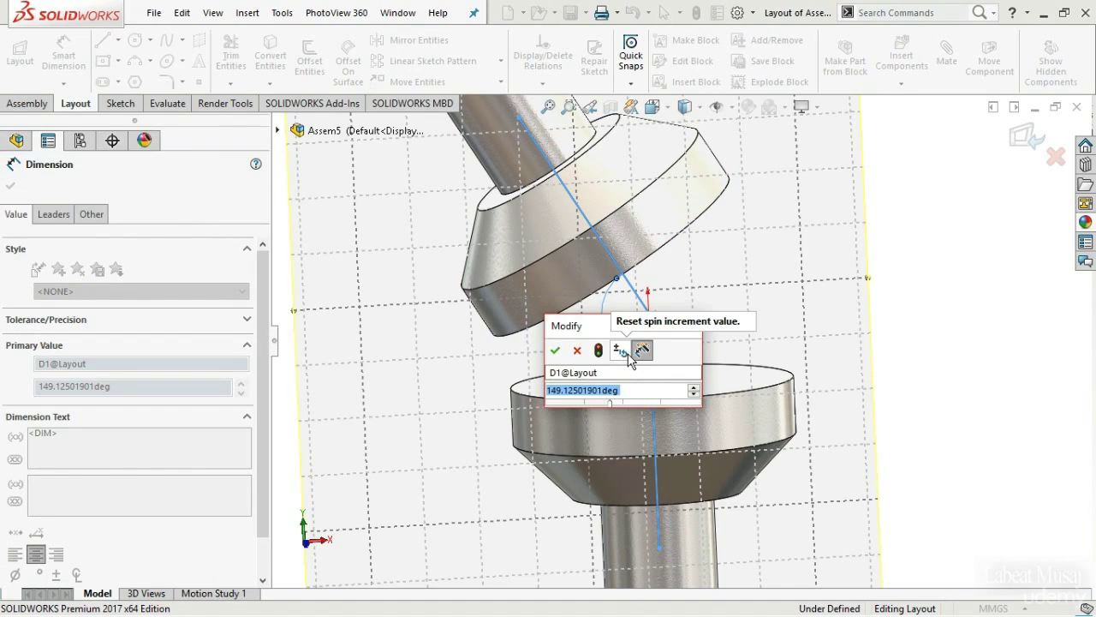
text(1)
key(Return)
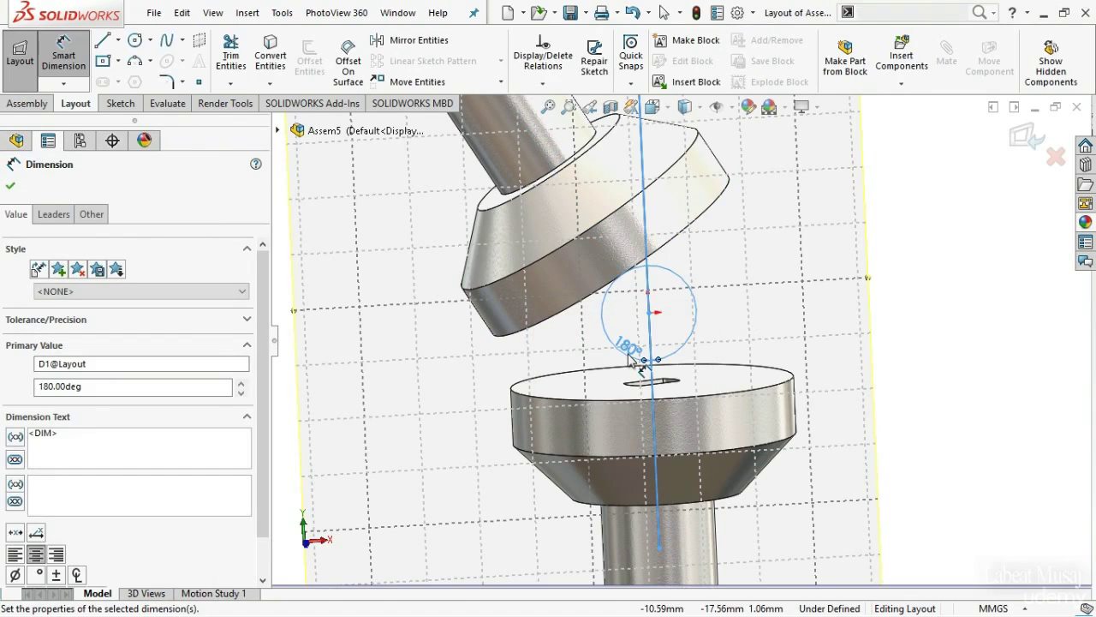
click(1021, 146)
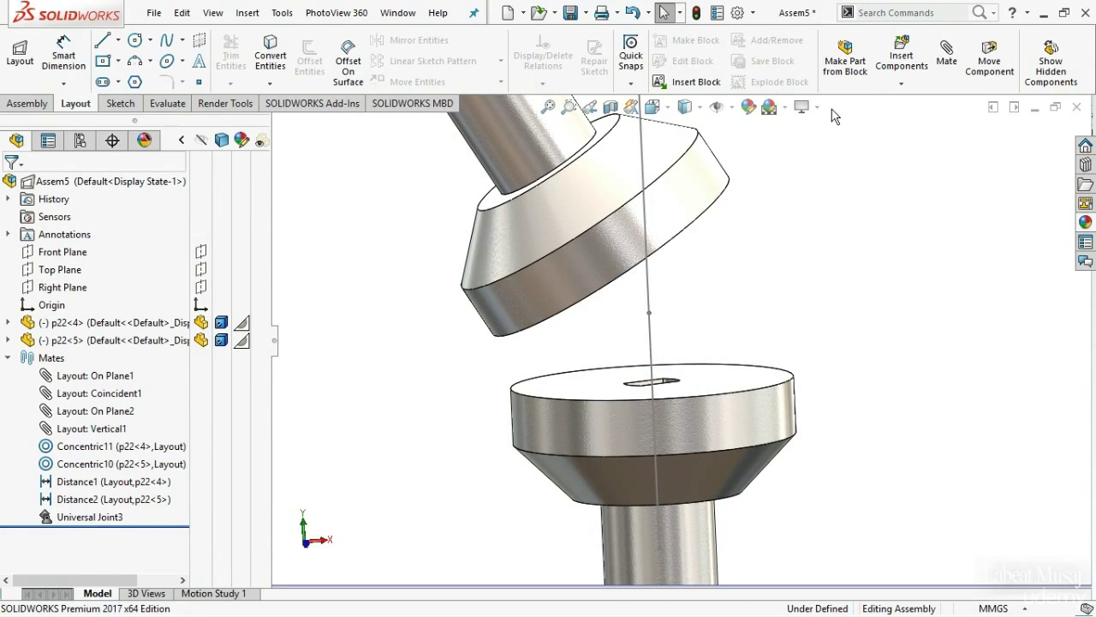
click(696, 14)
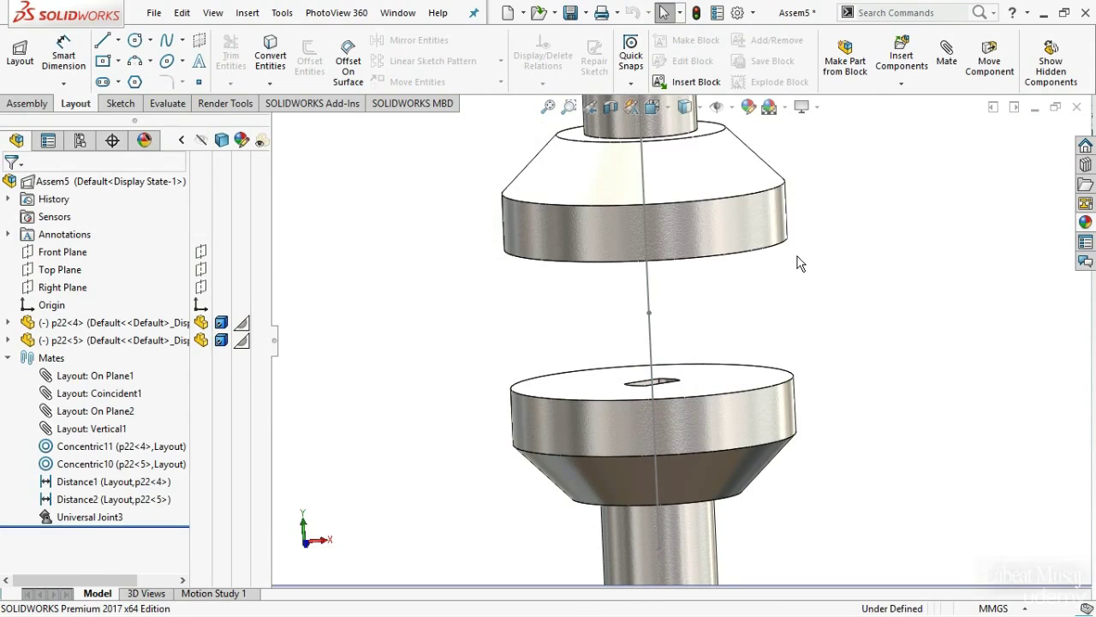
- Rotate the lower p22 to check how the two aligned p22 parts and their slots turn together
middle_drag(788, 217, 782, 142)
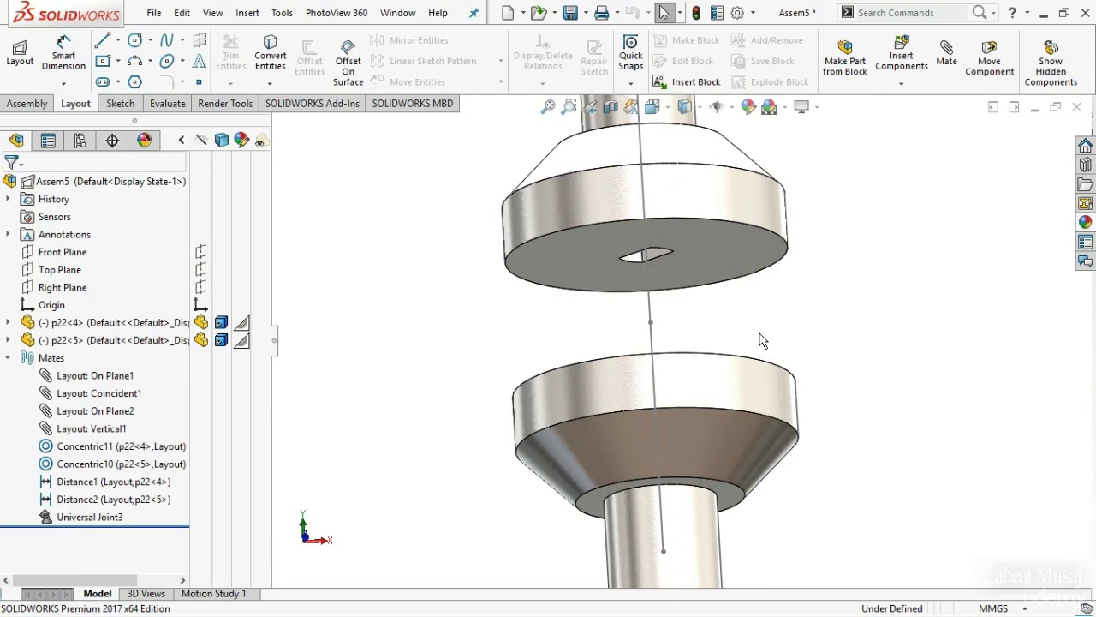
click(745, 381)
drag(745, 381, 688, 380)
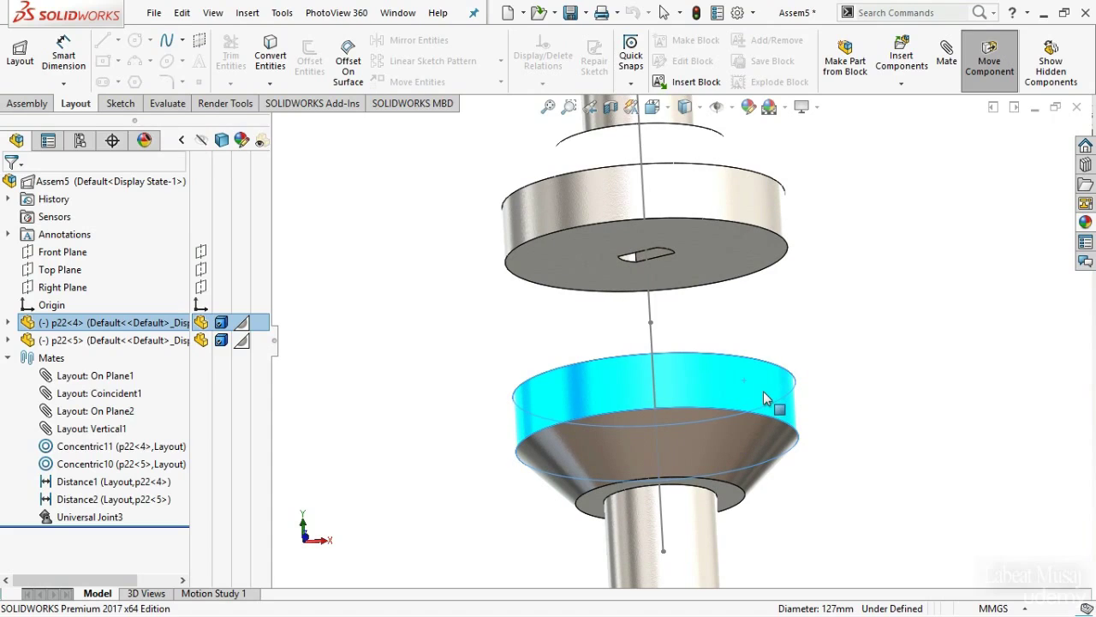
click(874, 330)
mouse_move(739, 299)
middle_down()
mouse_move(728, 347)
mouse_move(730, 318)
middle_up()
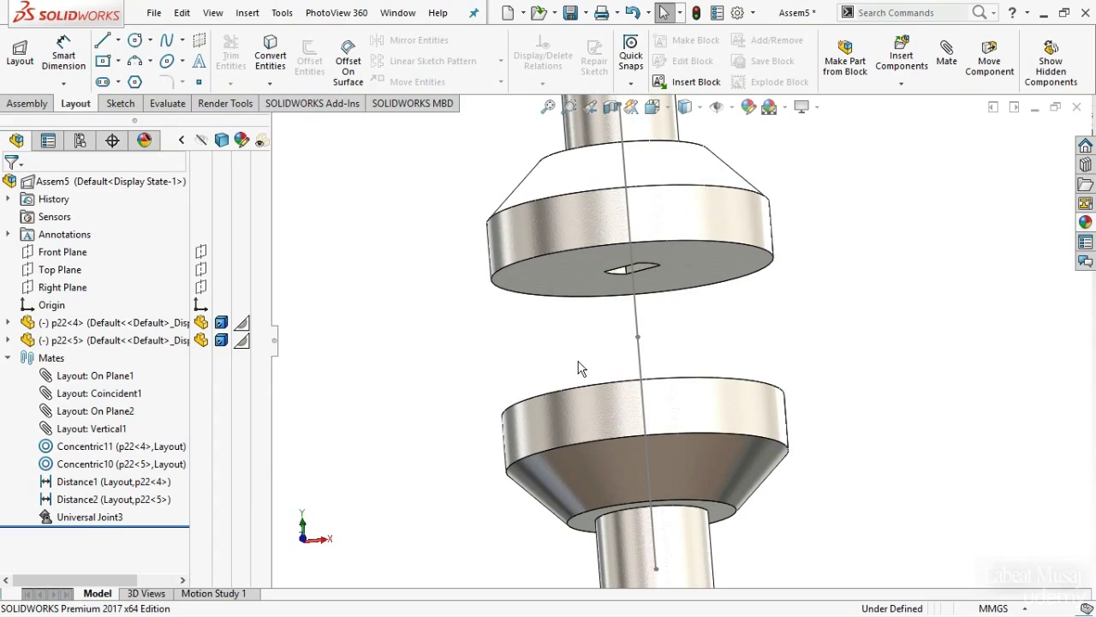
- Suppress the universal joint mate and rotate the lower p22 about its axis independently of the upper p22
click(85, 516)
click(127, 465)
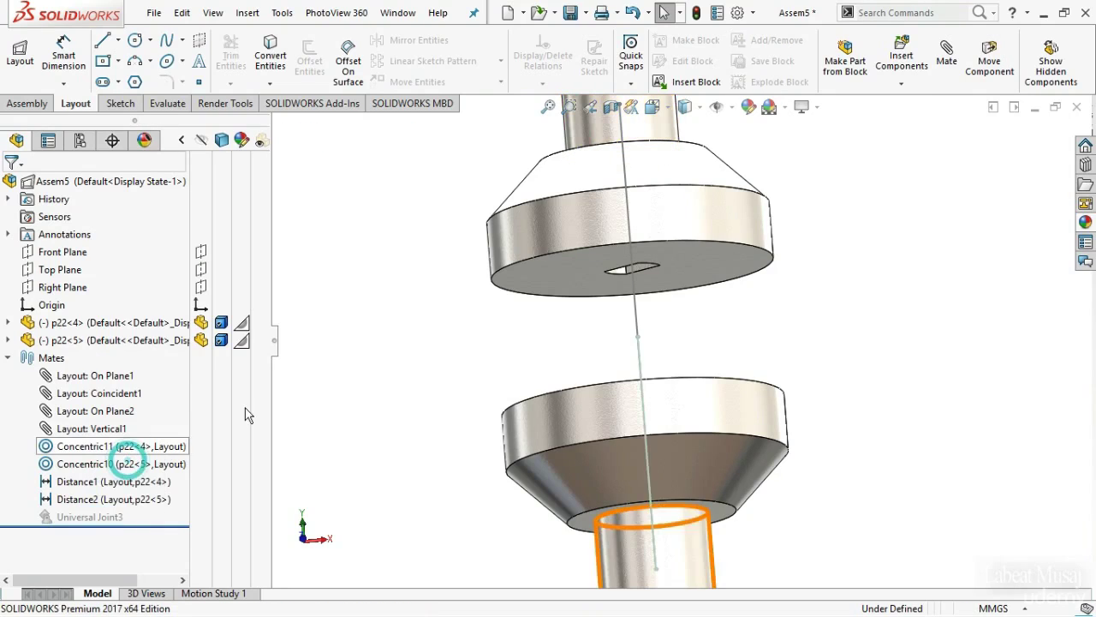
click(698, 398)
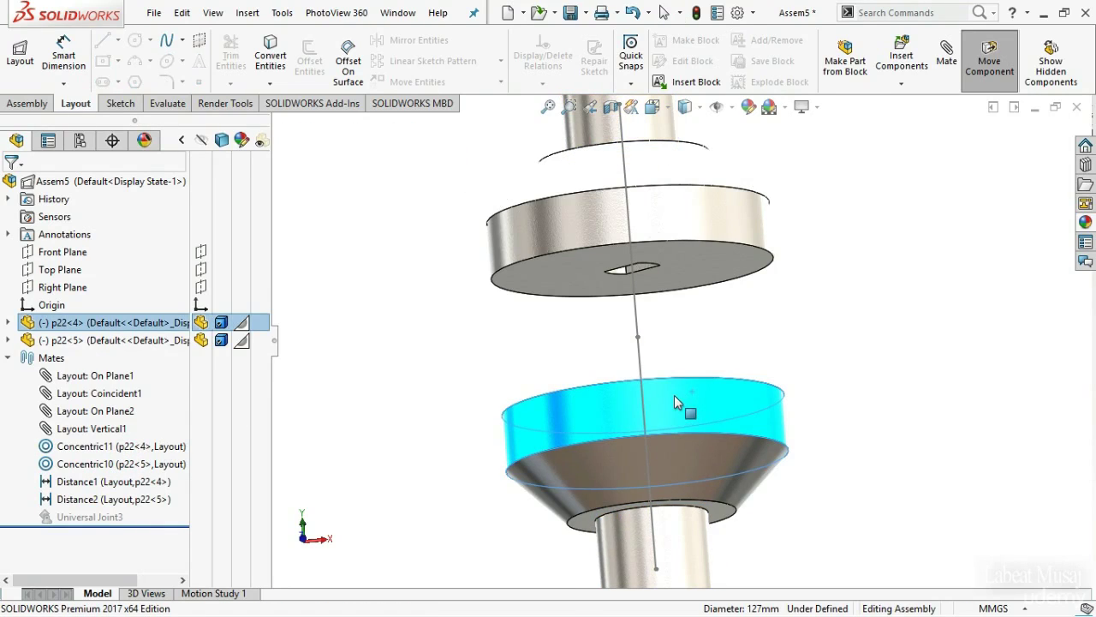
drag(641, 394, 644, 363)
scroll(639, 372, down, 3)
middle_drag(638, 371, 728, 424)
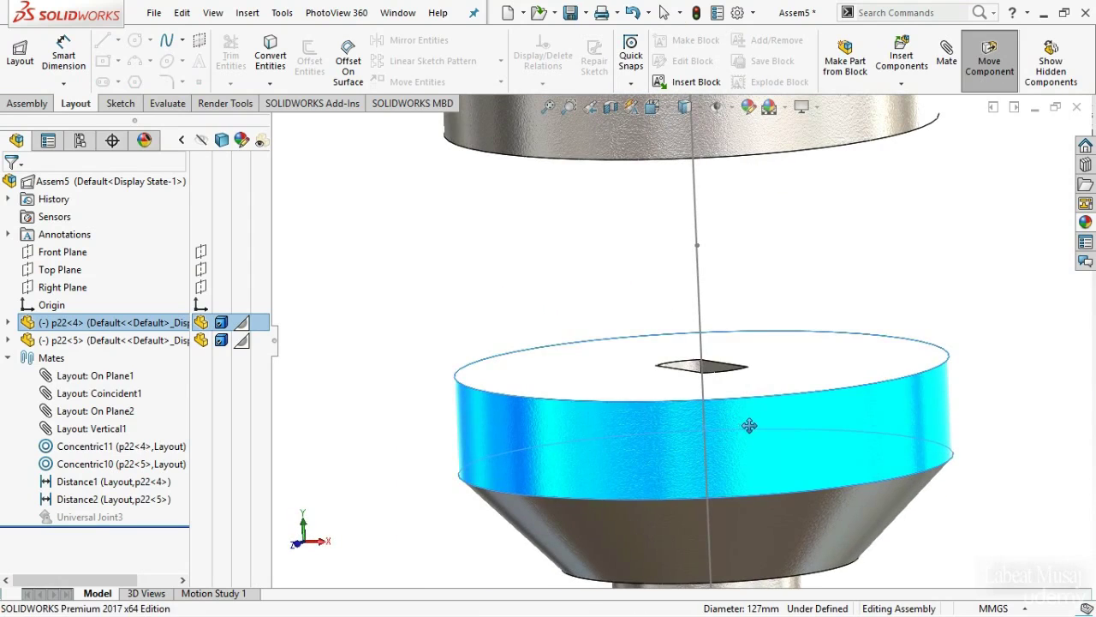
middle_drag(783, 403, 763, 349)
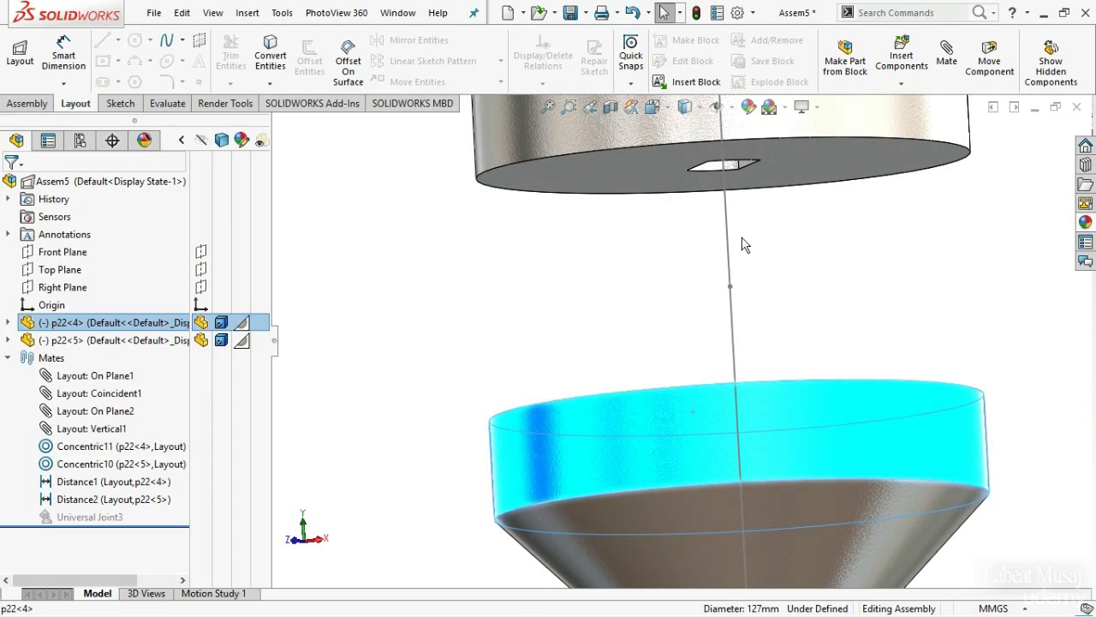
- Switch the model display to wireframe to expose the slots of both p22 parts
right_click(782, 399)
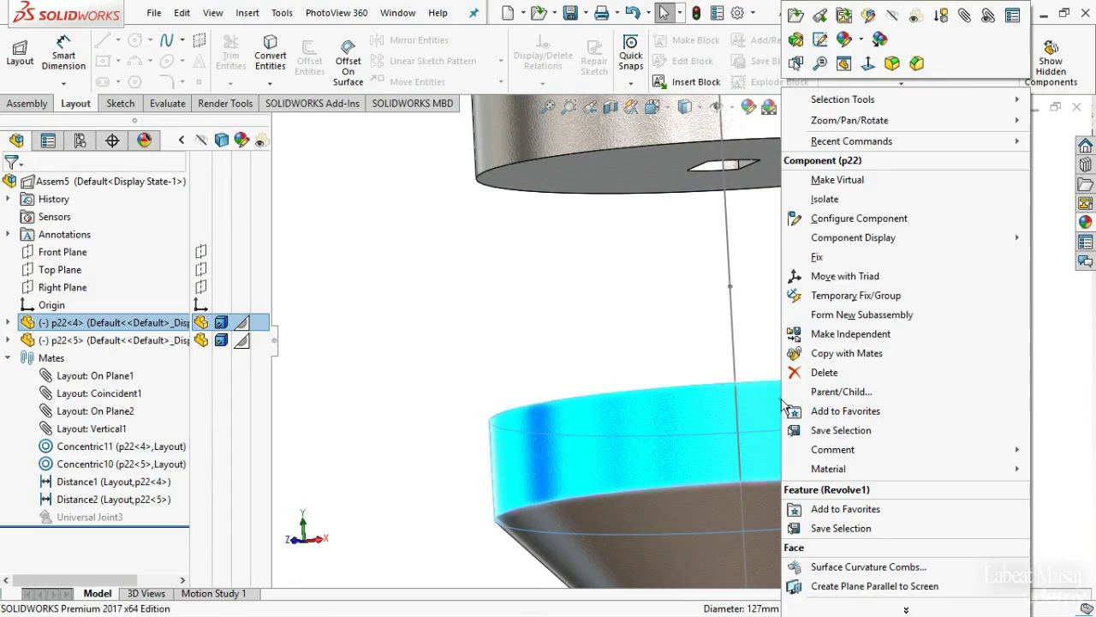
click(485, 288)
click(666, 109)
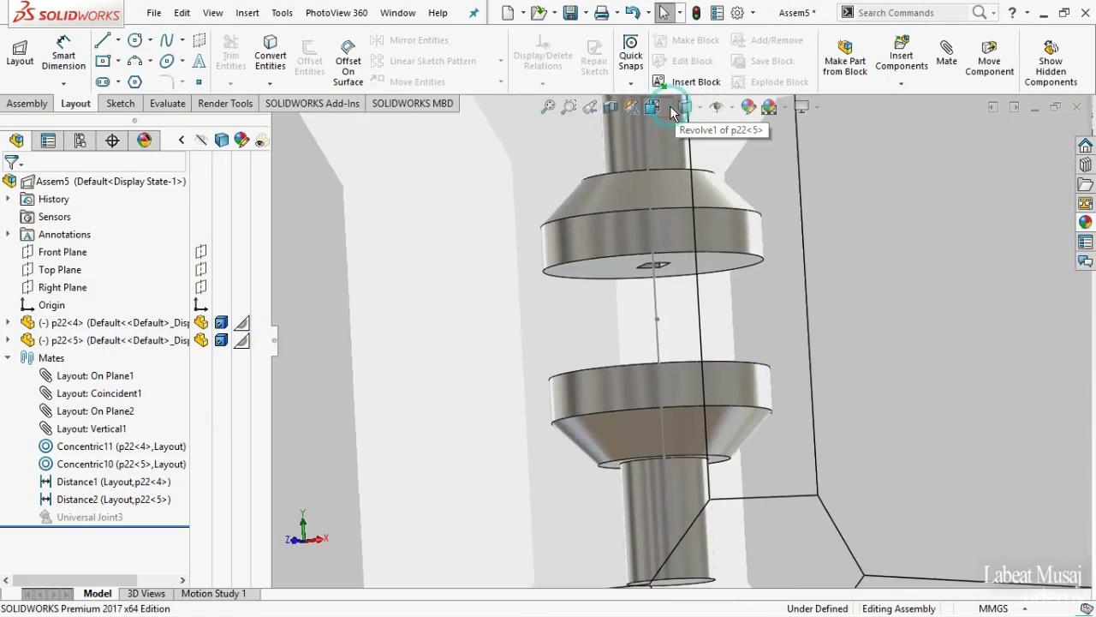
click(671, 109)
click(685, 107)
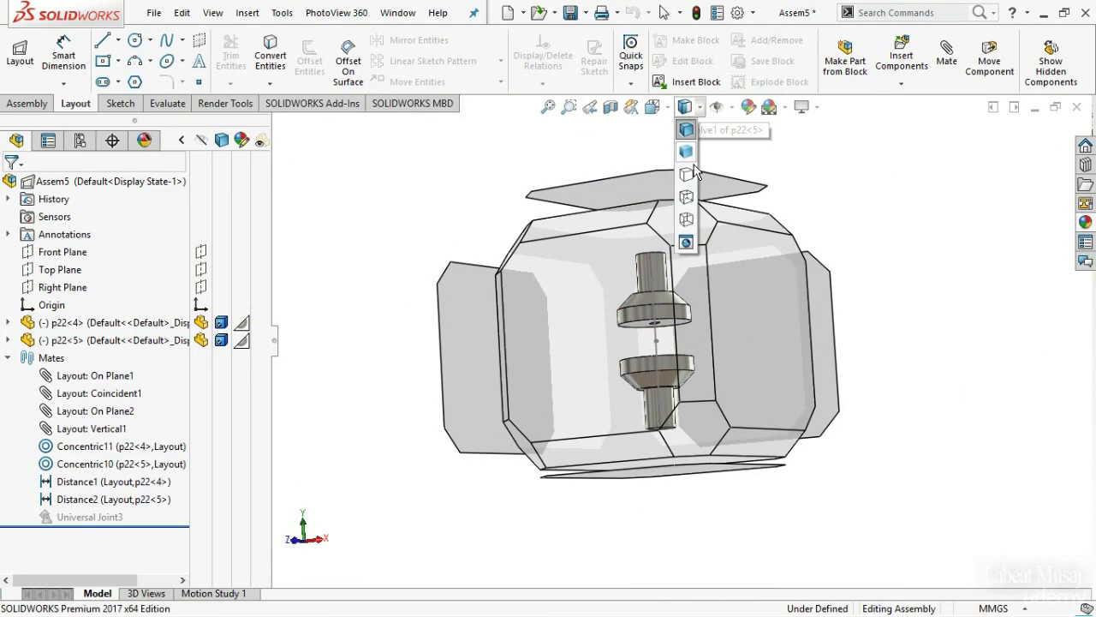
click(687, 218)
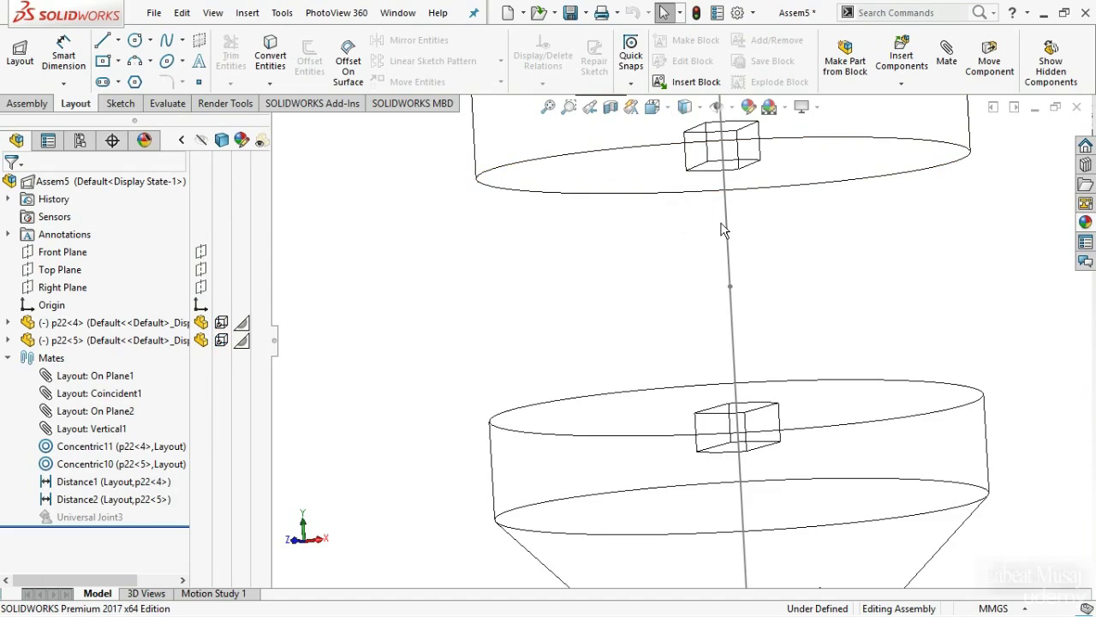
- Rotate the lower p22 to line its slot up with the upper p22's slot, and return the display to shaded with edges
middle_drag(799, 251, 800, 229)
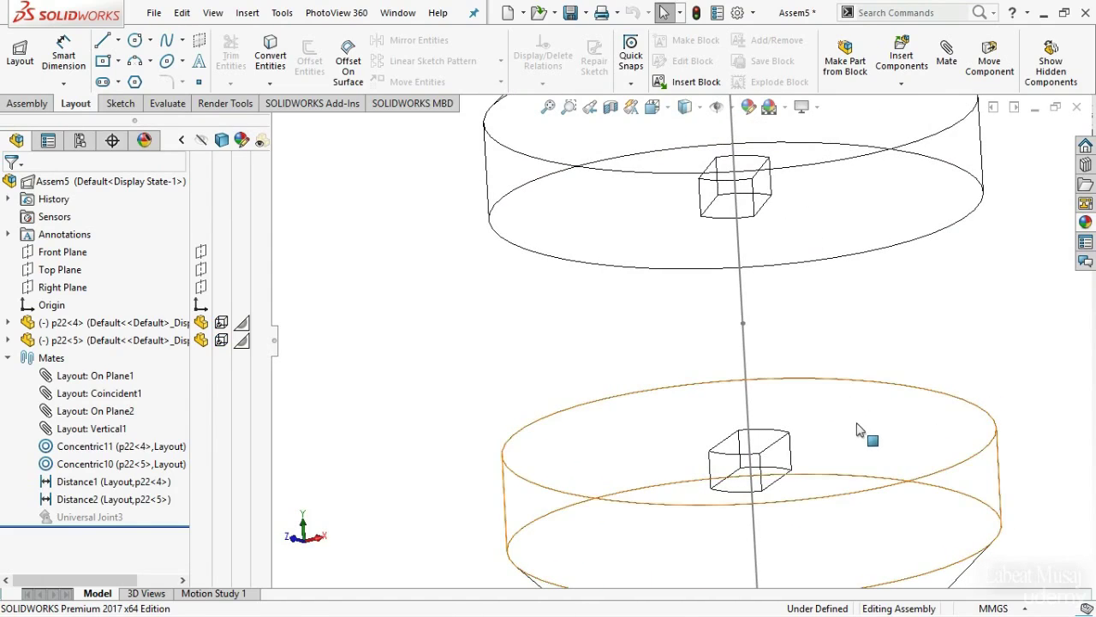
click(898, 494)
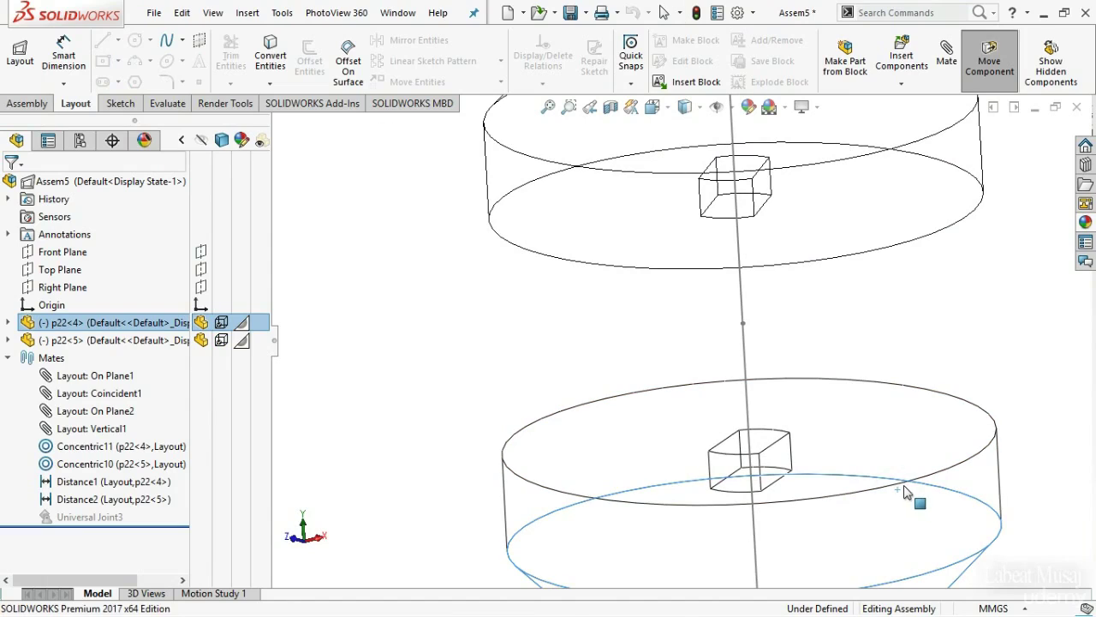
drag(917, 484, 882, 495)
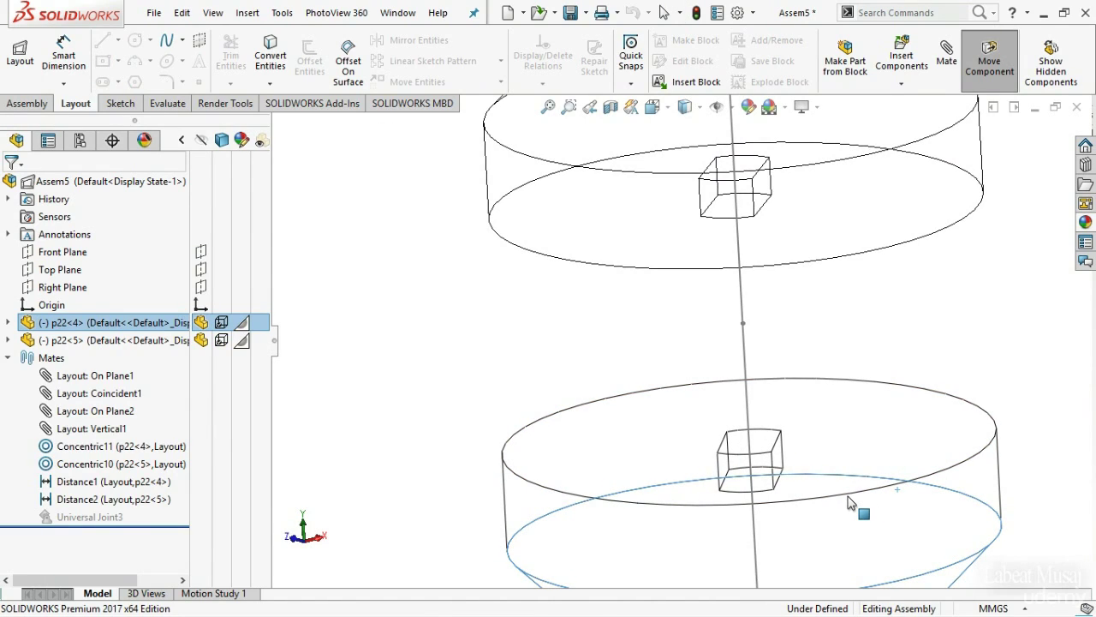
key(Escape)
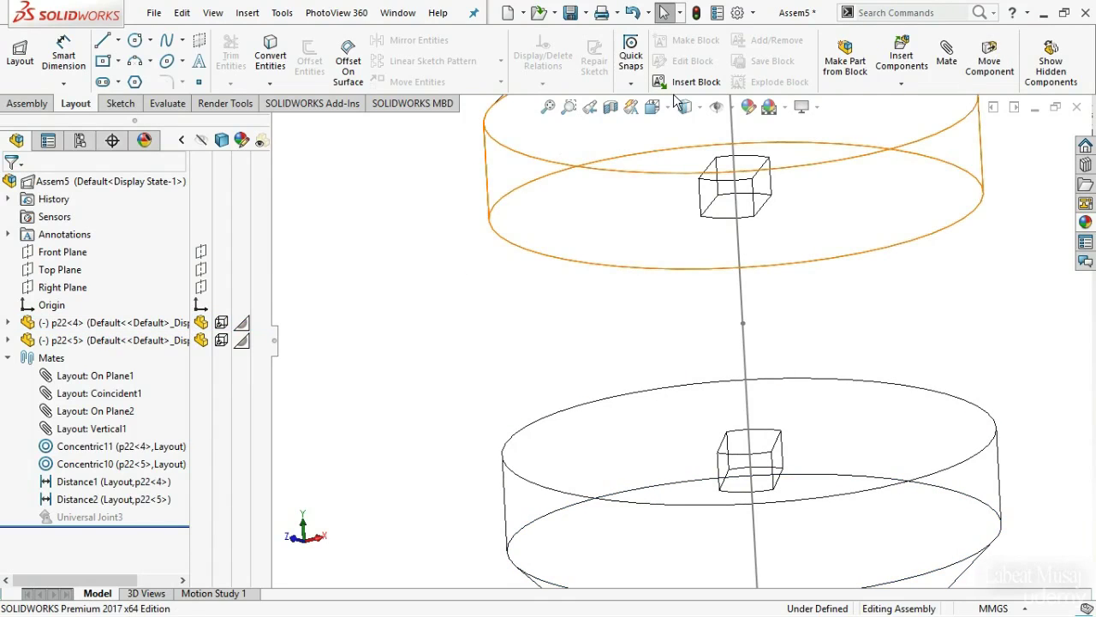
click(698, 105)
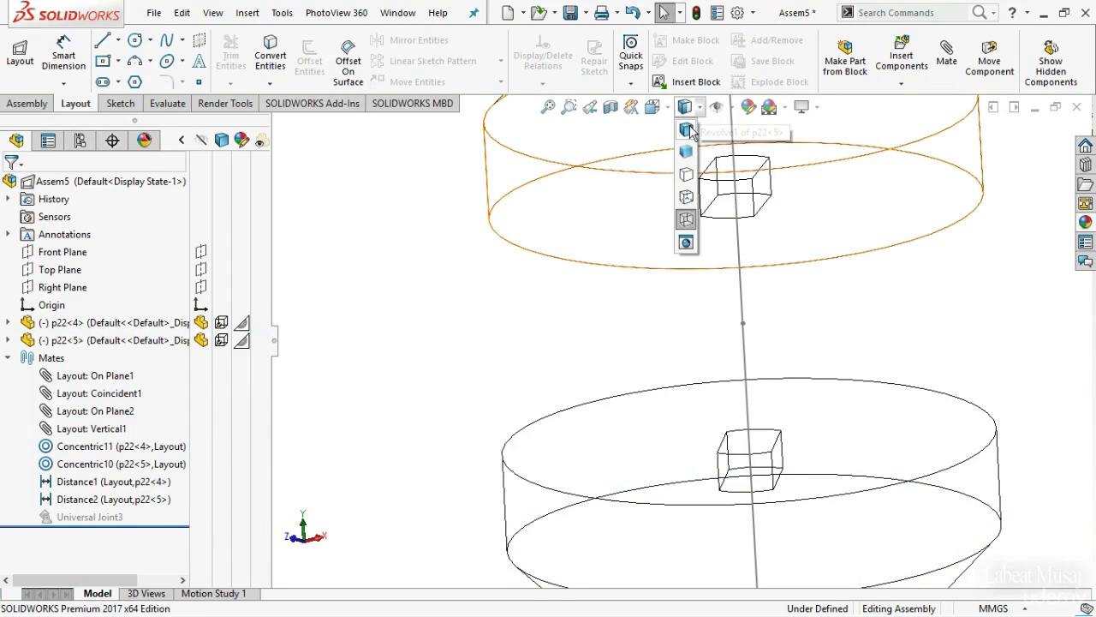
click(686, 128)
- Set the angle between the two layout lines to 145 degrees and finish editing the layout
mouse_move(711, 169)
middle_down()
mouse_move(869, 262)
mouse_move(856, 373)
mouse_move(842, 226)
mouse_move(845, 289)
middle_up()
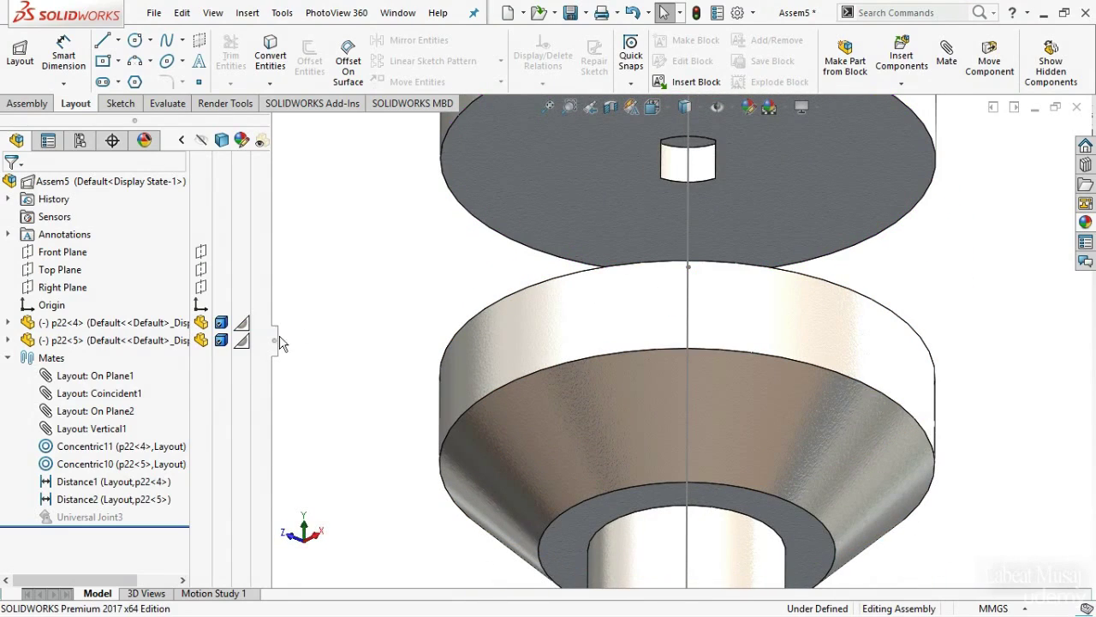
click(20, 53)
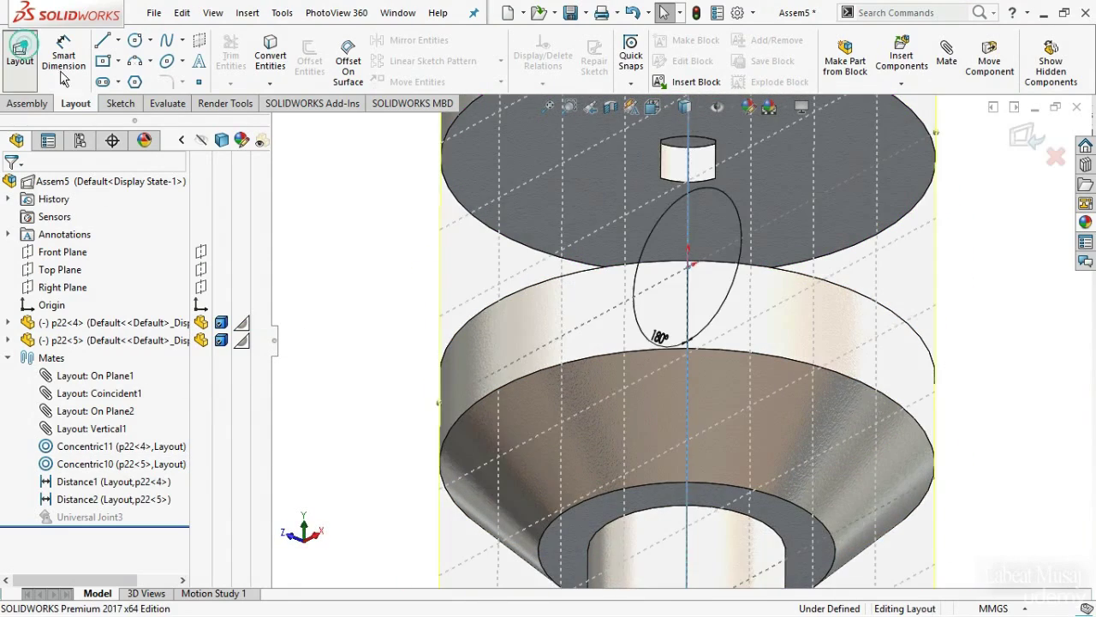
click(666, 336)
double_click(667, 337)
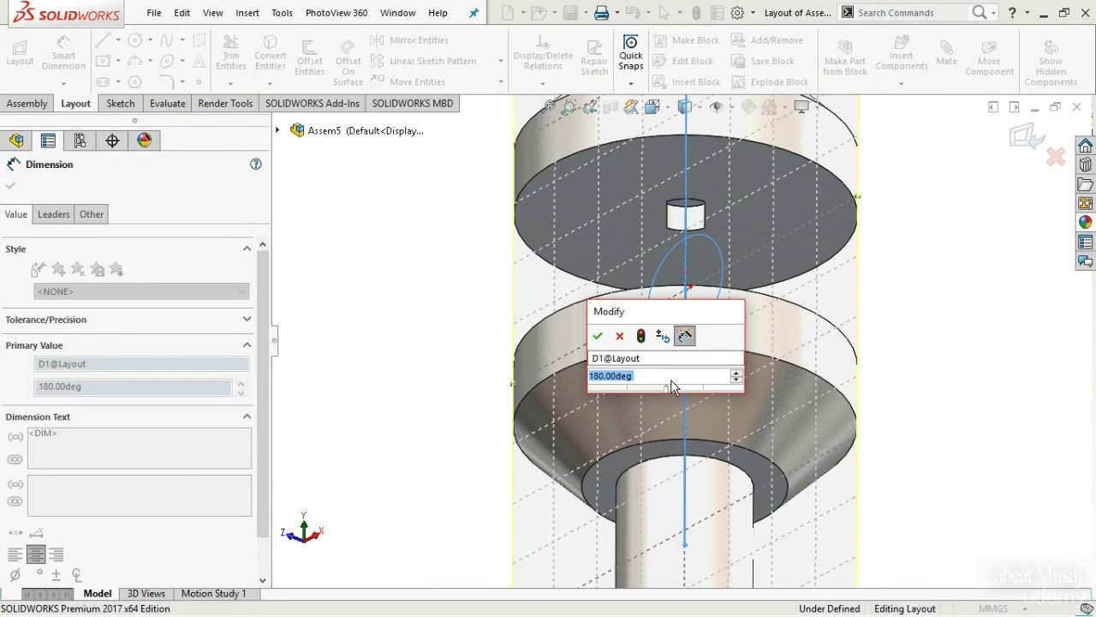
text(1)
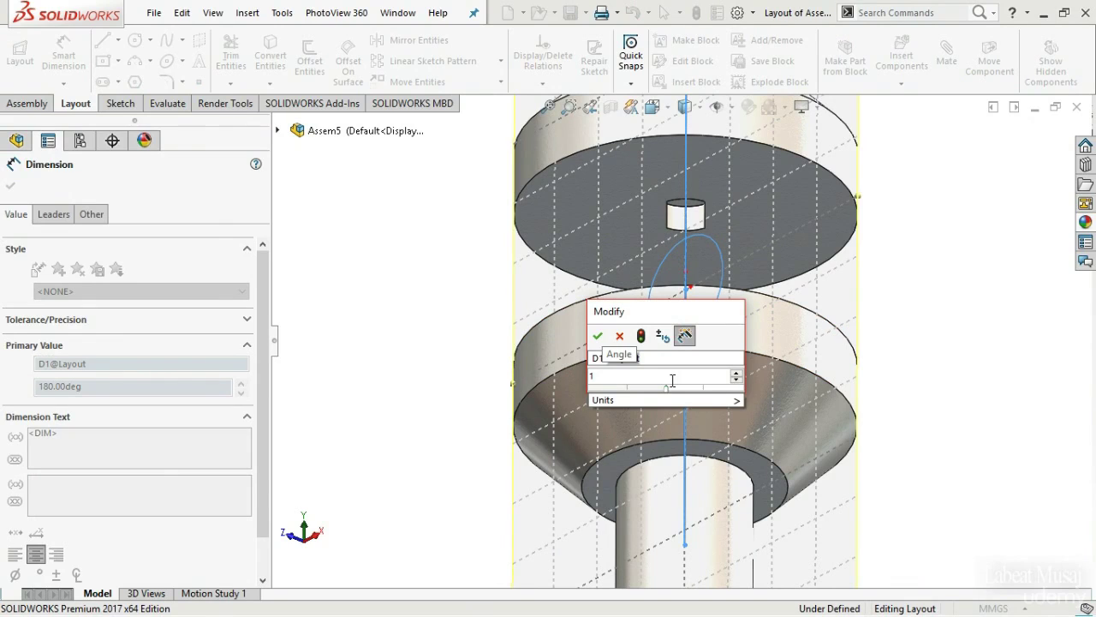
text(45)
key(Return)
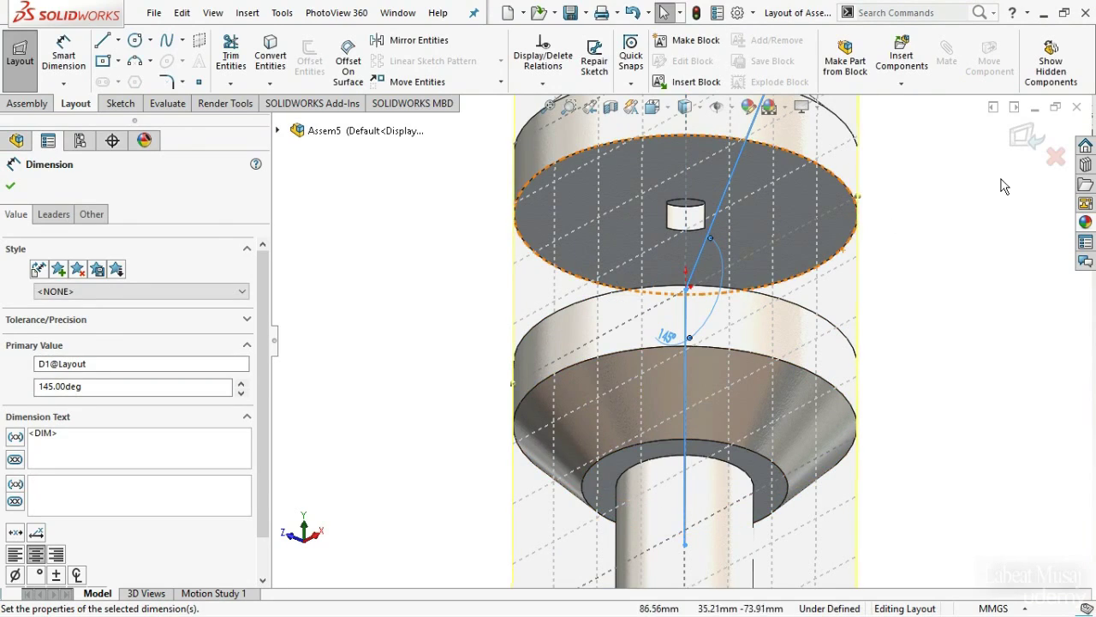
click(1030, 140)
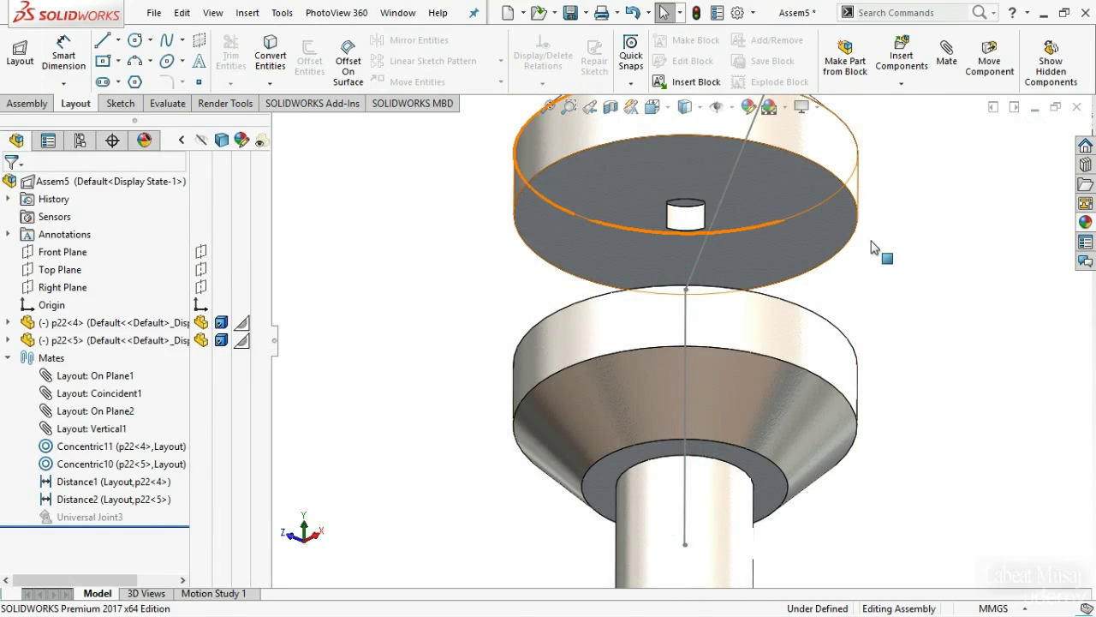
- Rotate the lower p22 about its layout line to line its slot up with the upper p22's slot
drag(844, 206, 851, 249)
middle_drag(851, 248, 959, 197)
click(932, 353)
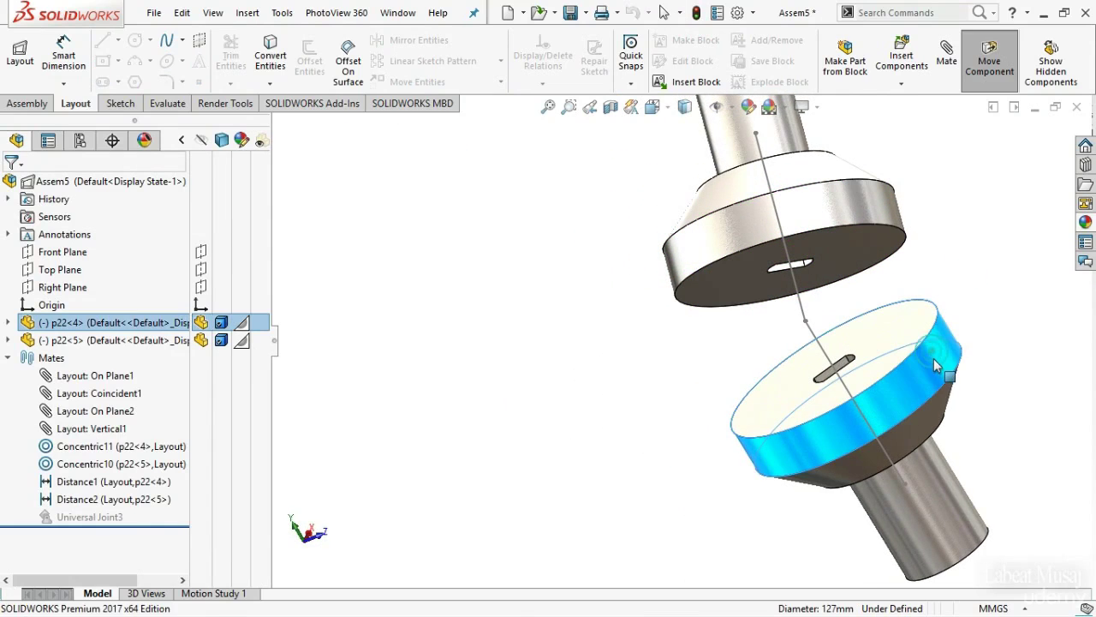
drag(896, 394, 865, 392)
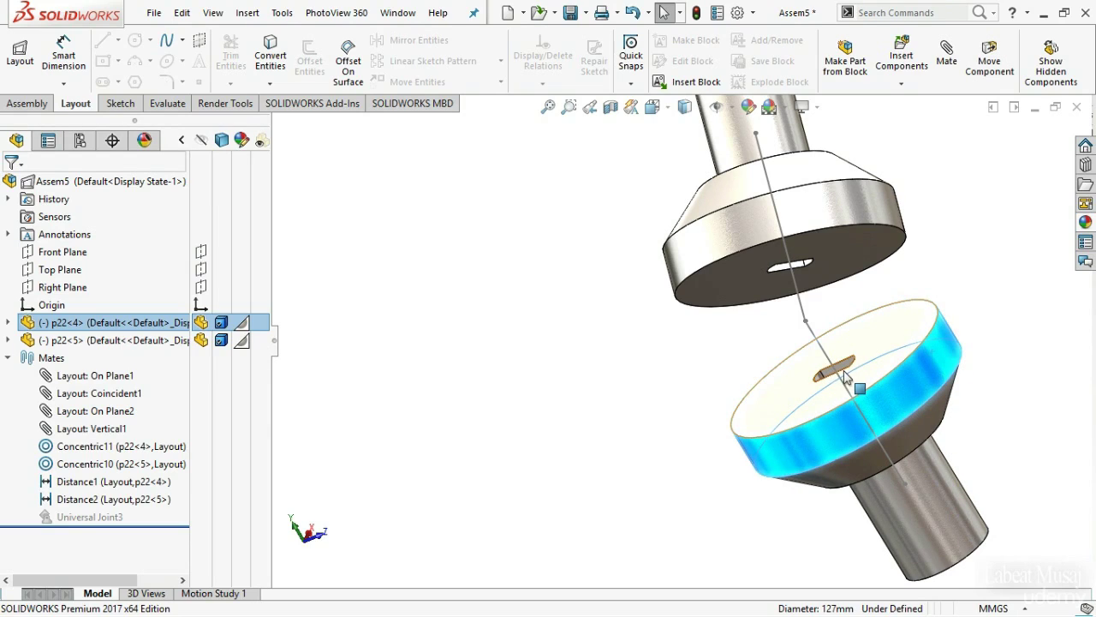
- Unsuppress the universal joint mate and rotate the lower p22 to check how both angled parts turn together
click(107, 517)
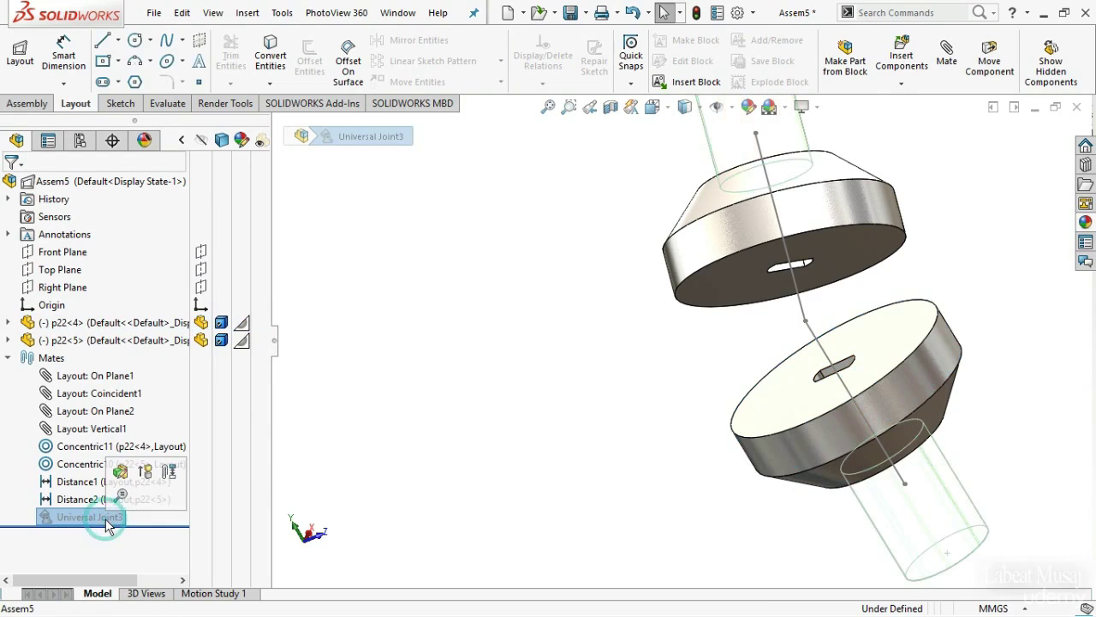
click(146, 476)
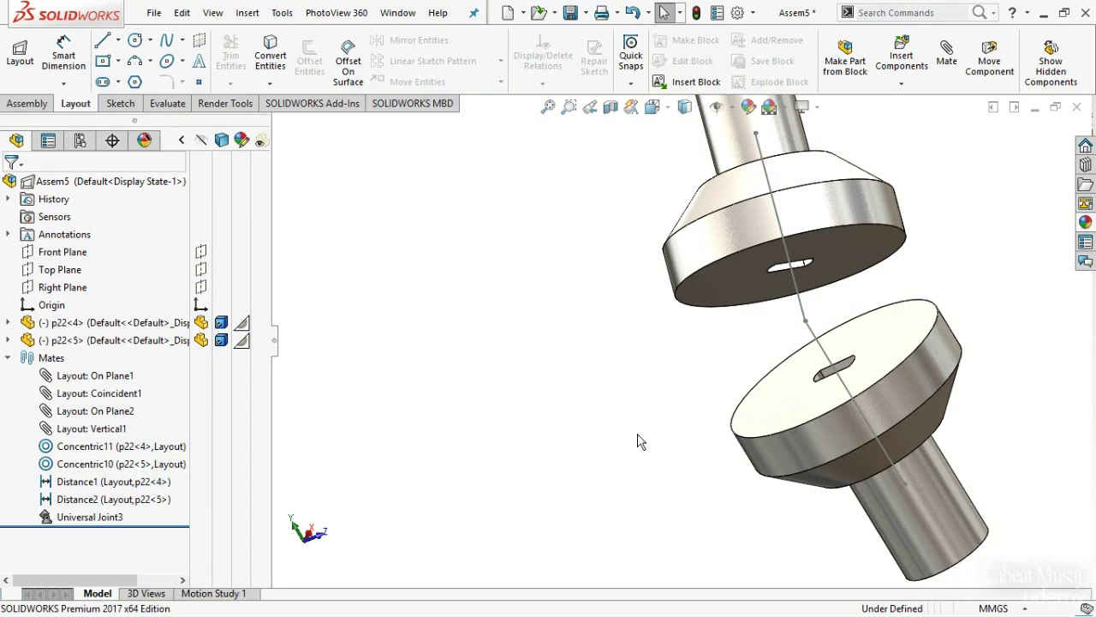
drag(861, 431, 865, 407)
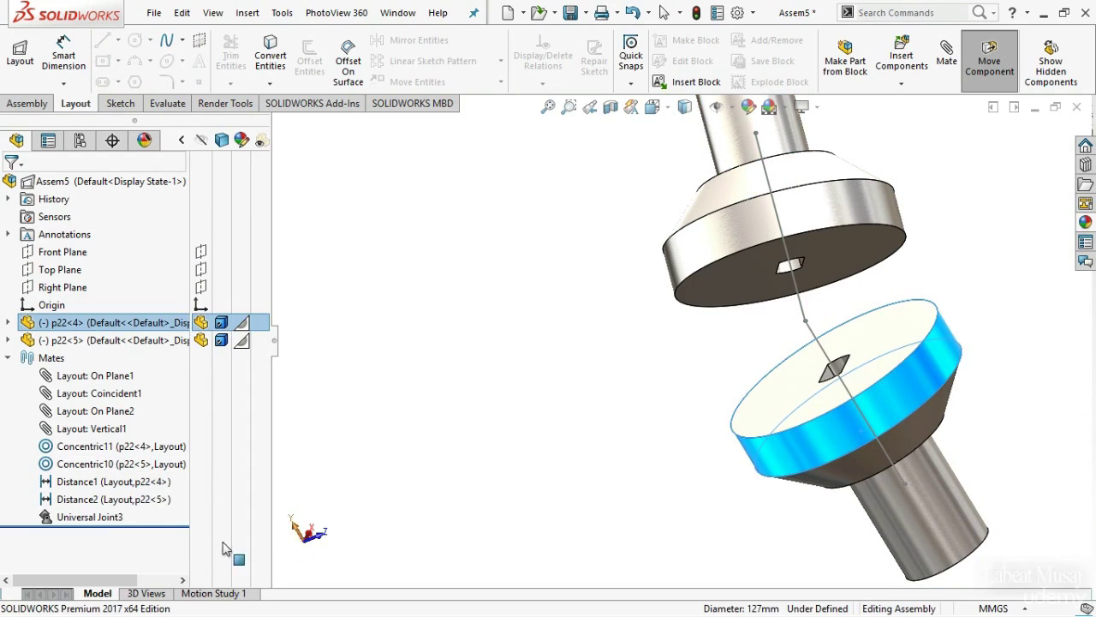
- Suppress the universal joint mate again and rotate the lower p22 independently to change its slot's orientation
right_click(89, 521)
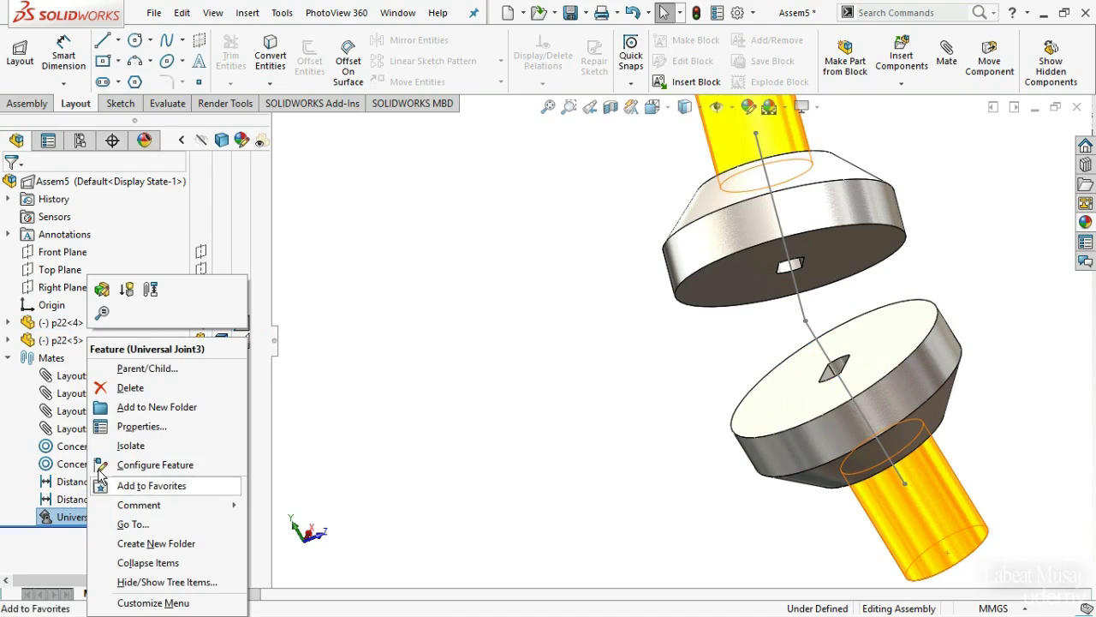
click(132, 291)
drag(885, 404, 917, 378)
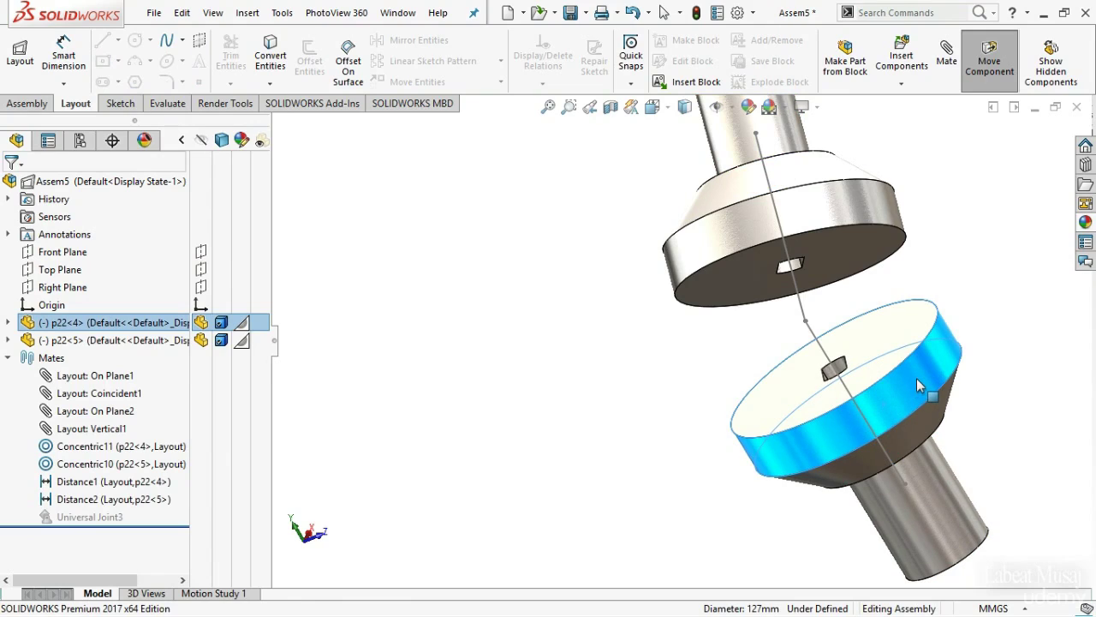
- Reactivate the universal joint mate and turn the lower p22 to test the coupled rotation from its new slot orientation
click(89, 517)
click(119, 463)
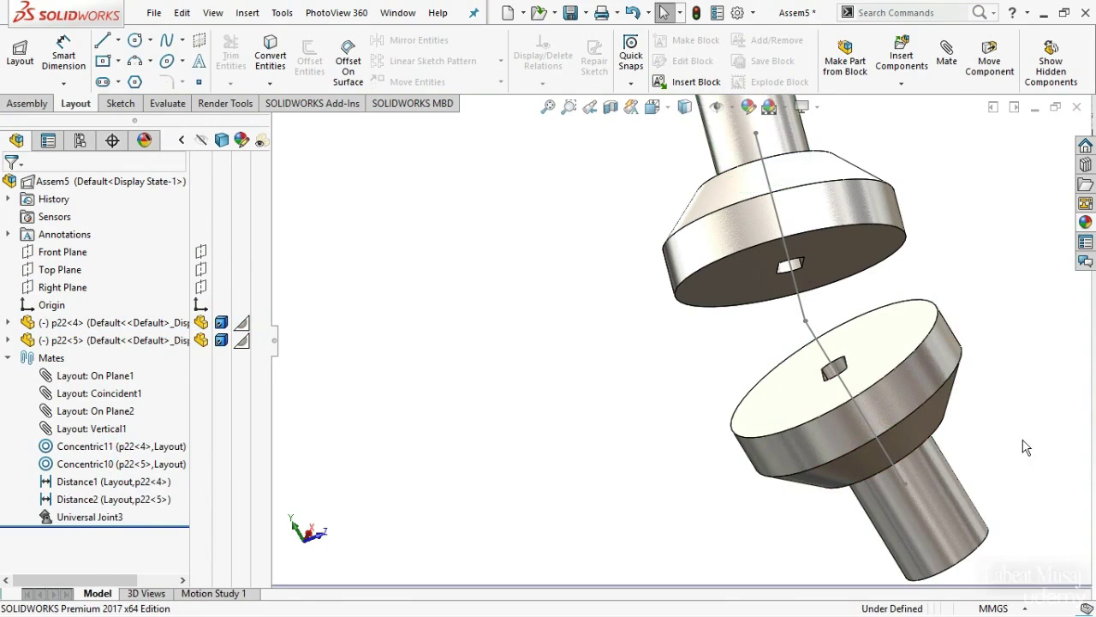
click(888, 423)
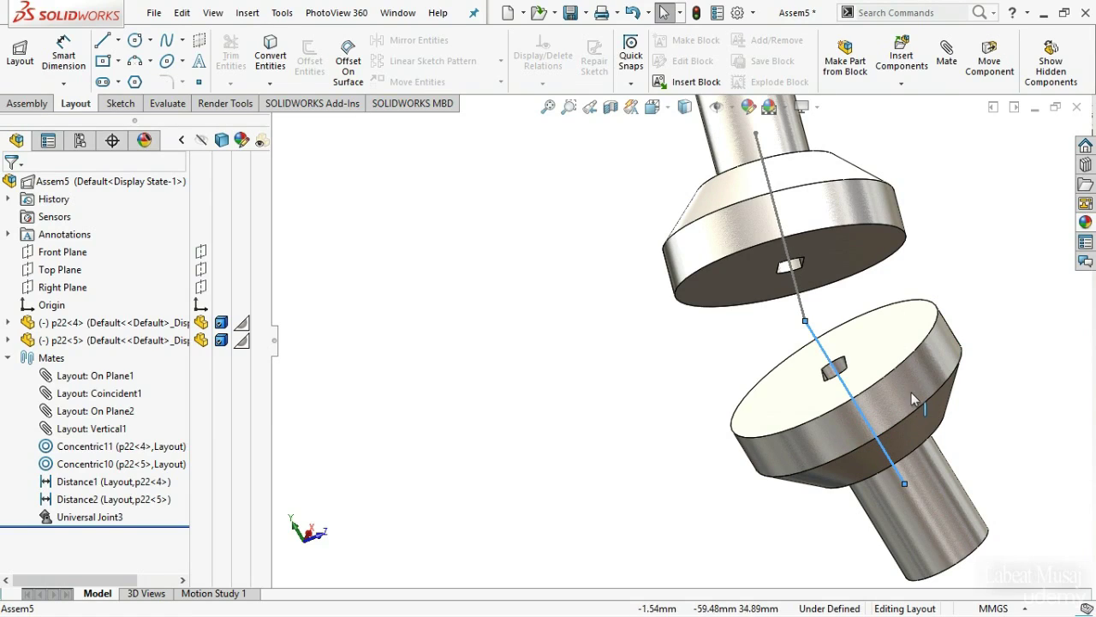
click(685, 444)
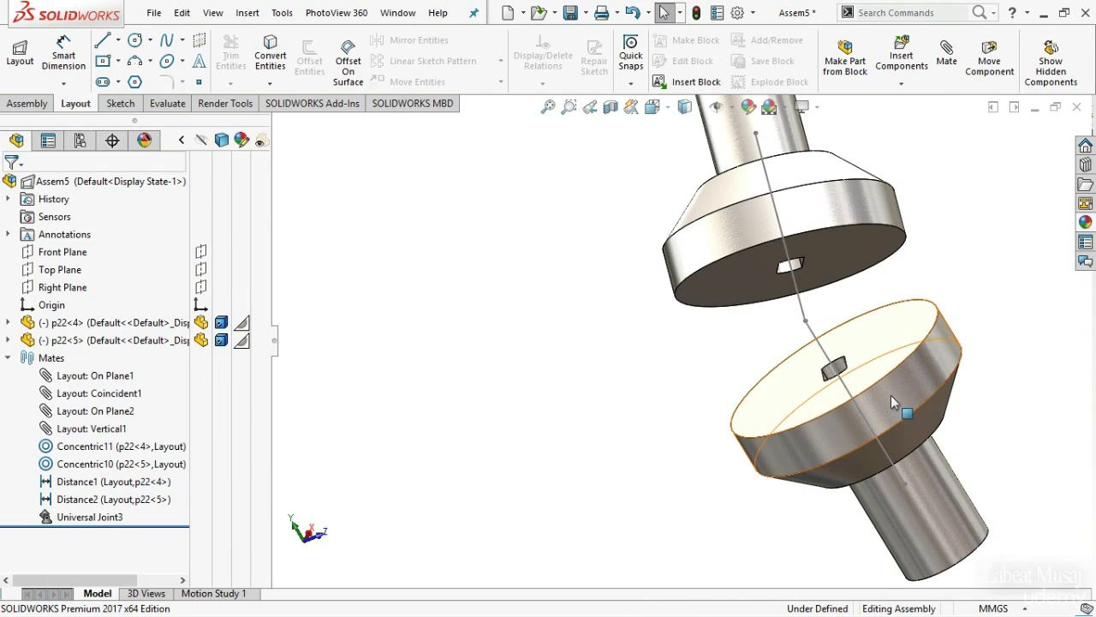
click(918, 385)
drag(797, 443, 819, 416)
click(503, 408)
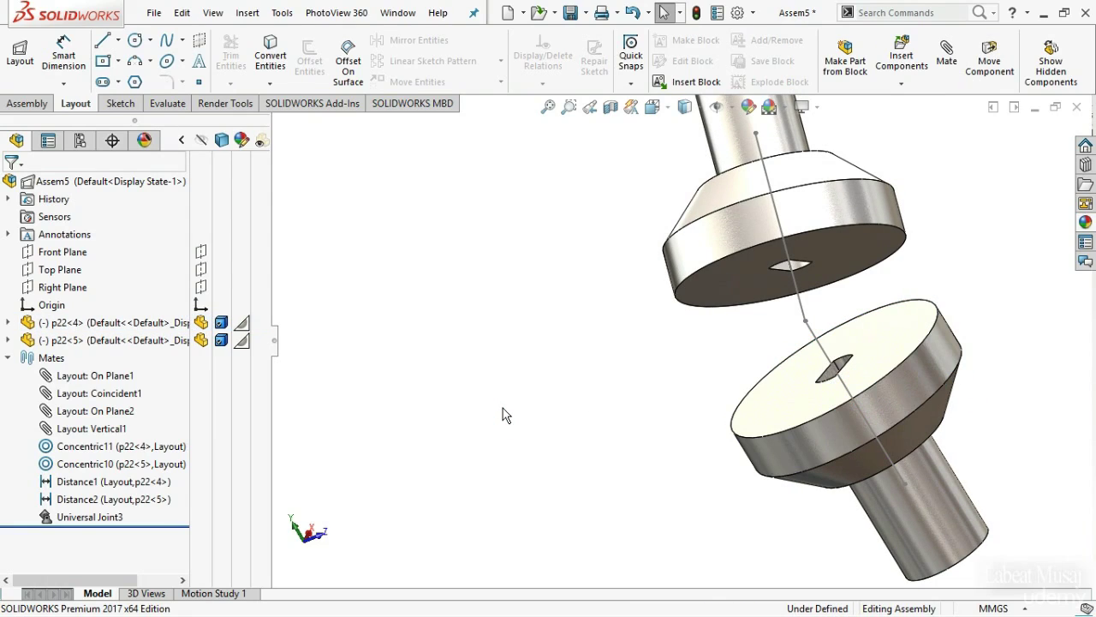